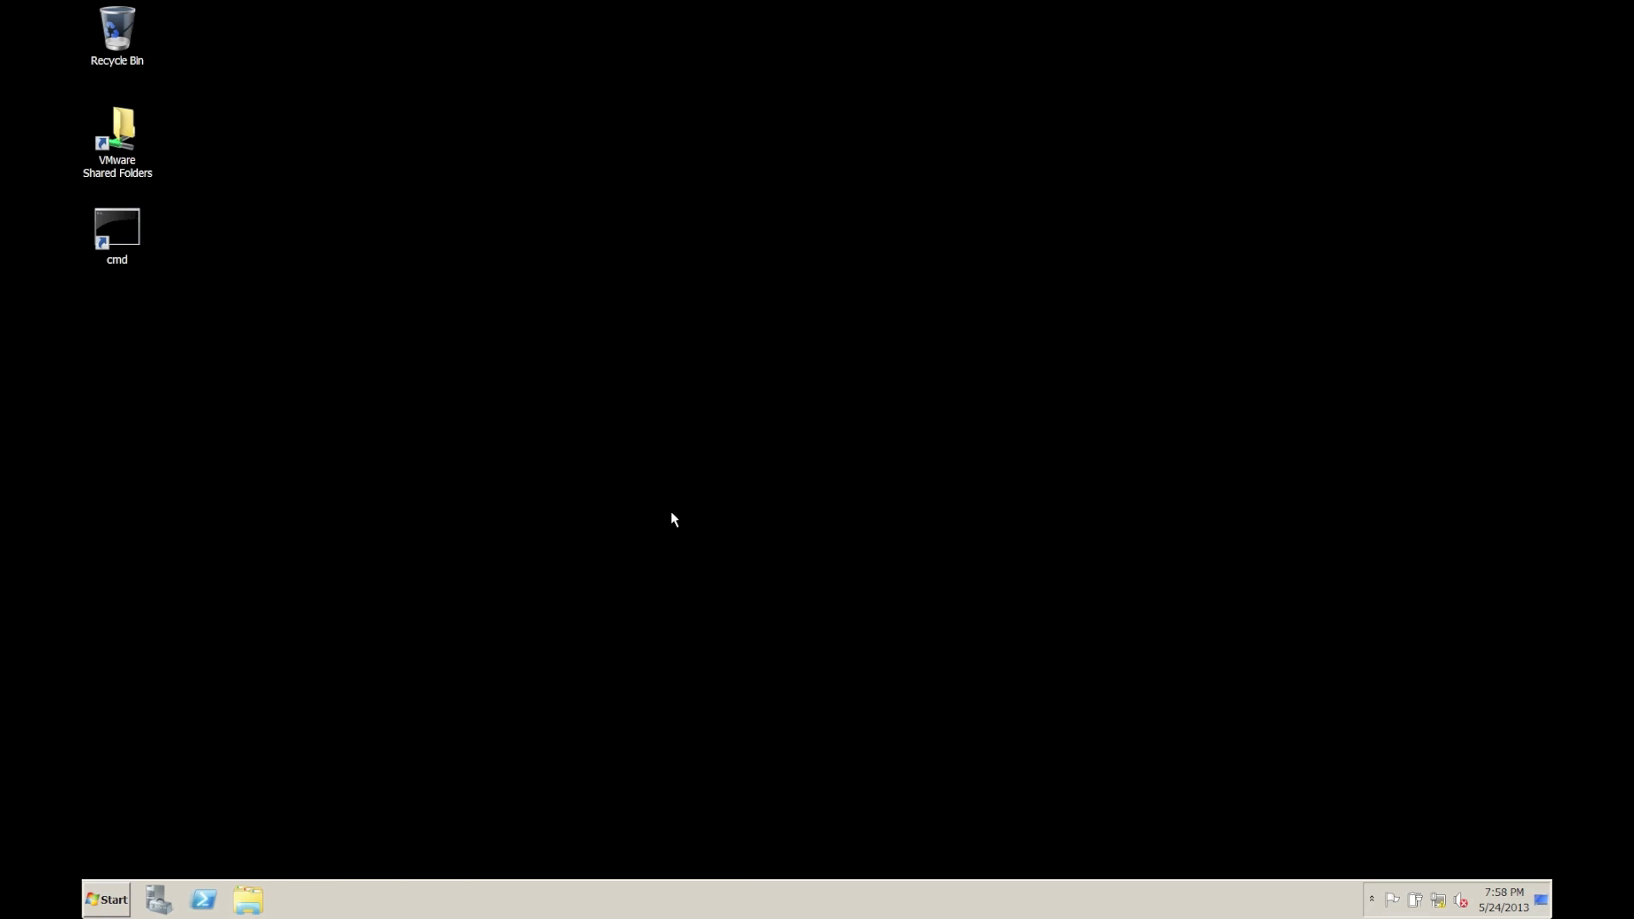
Open Active Directory Users and Computers and view the Demo Users OU under Corp in the Small.local domain
key("super")
type("dev")
key("Return")
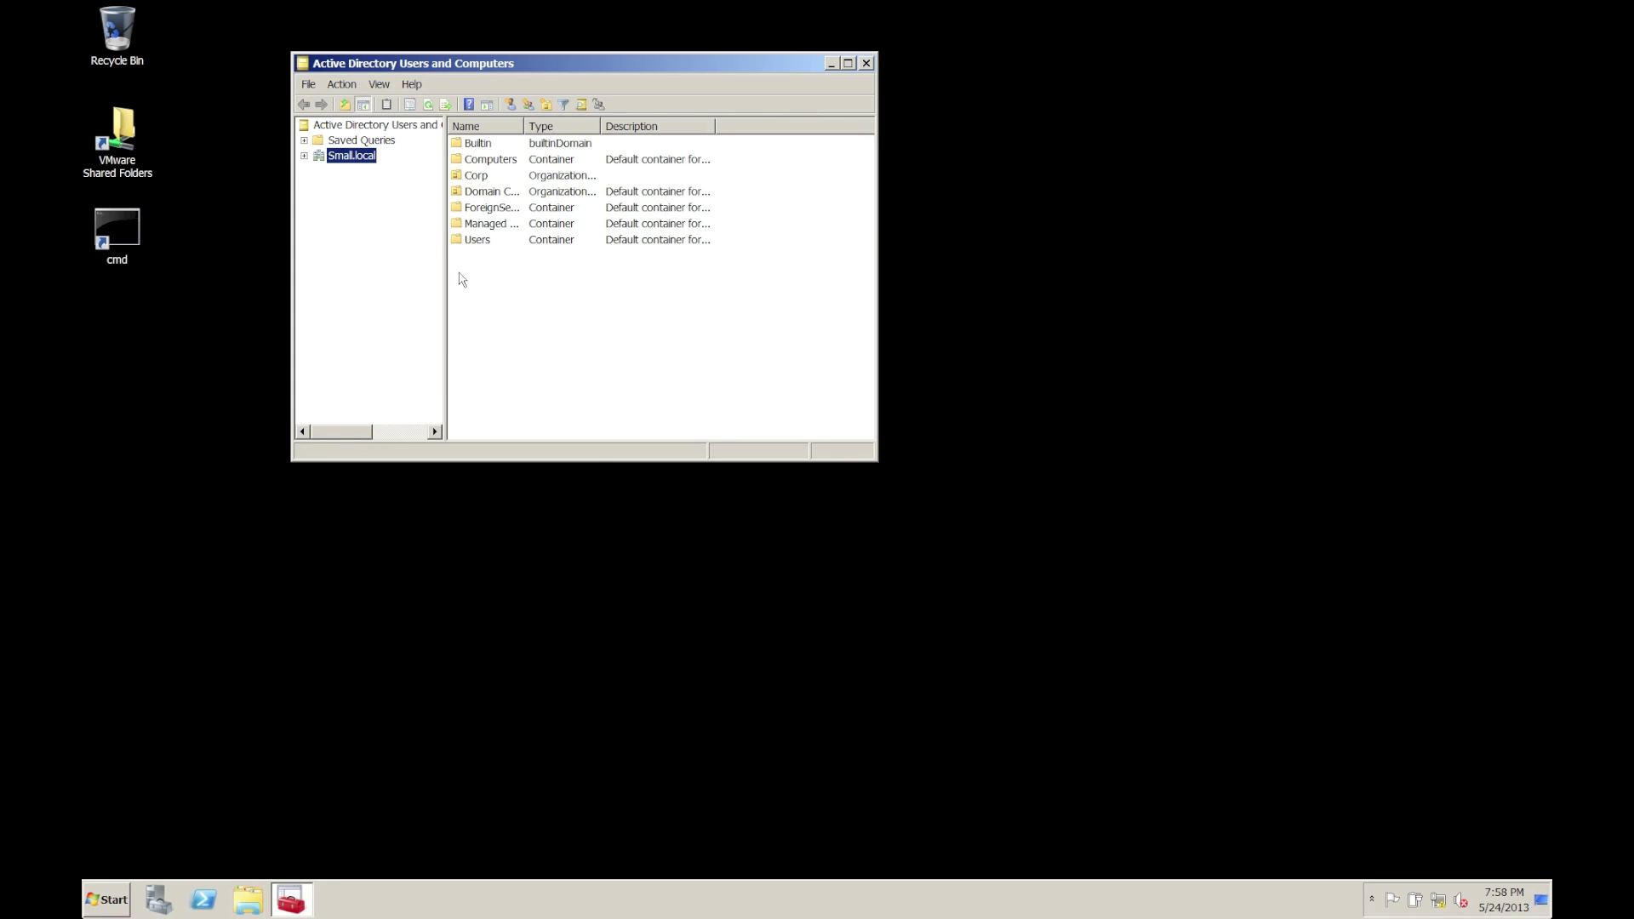
left_click(304, 156)
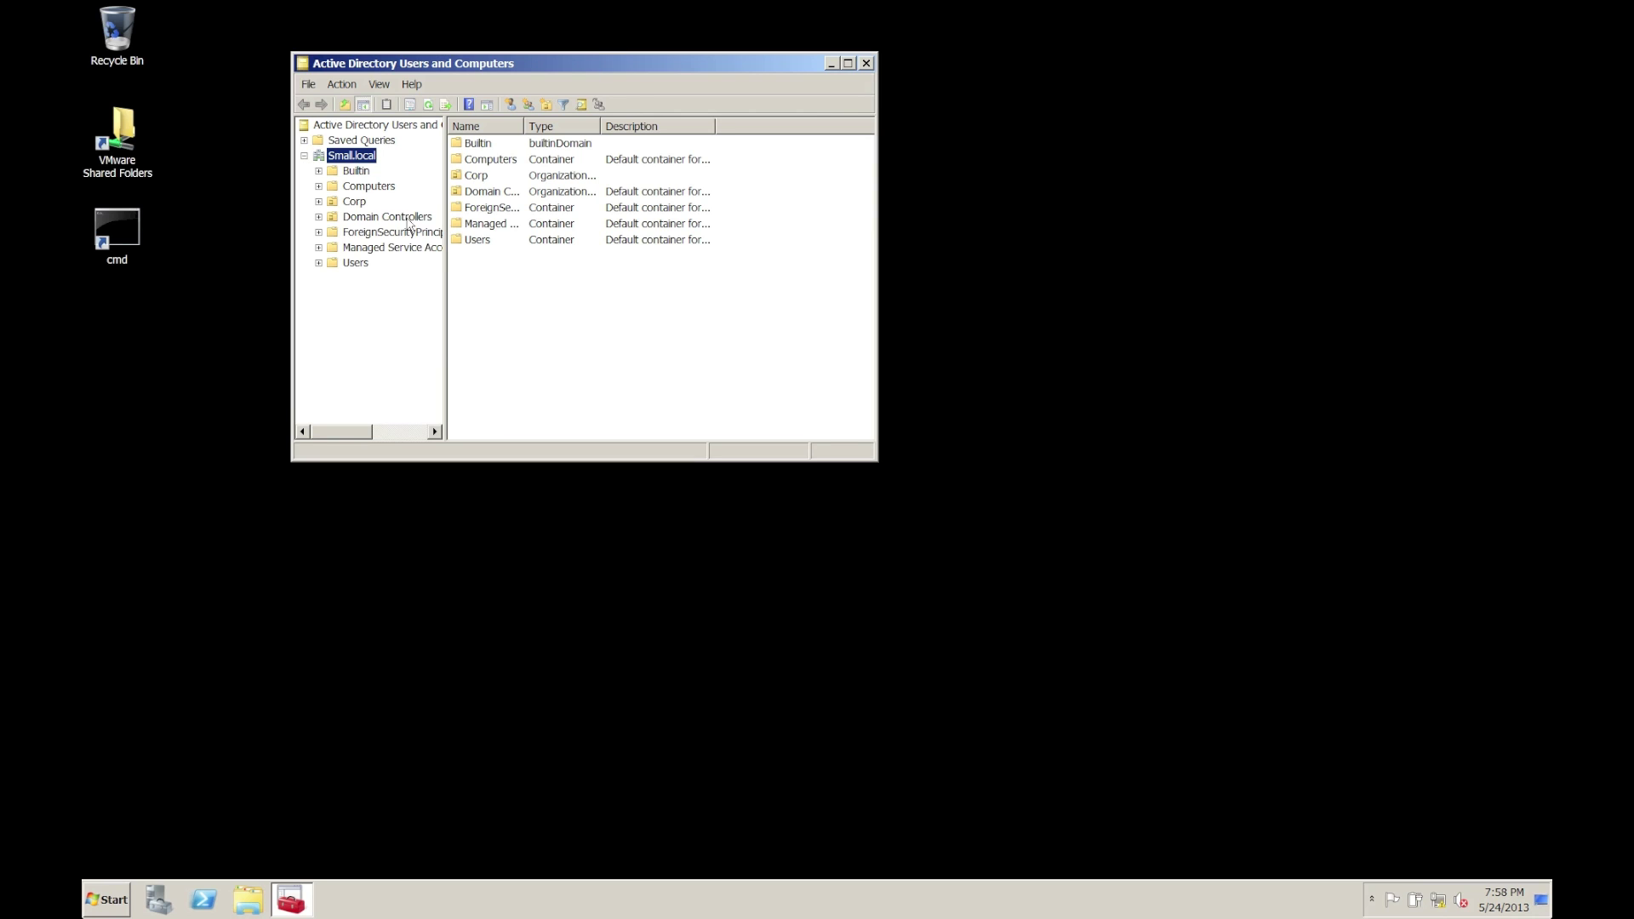
double_click(366, 203)
left_click_drag(444, 271, 474, 272)
left_click(386, 232)
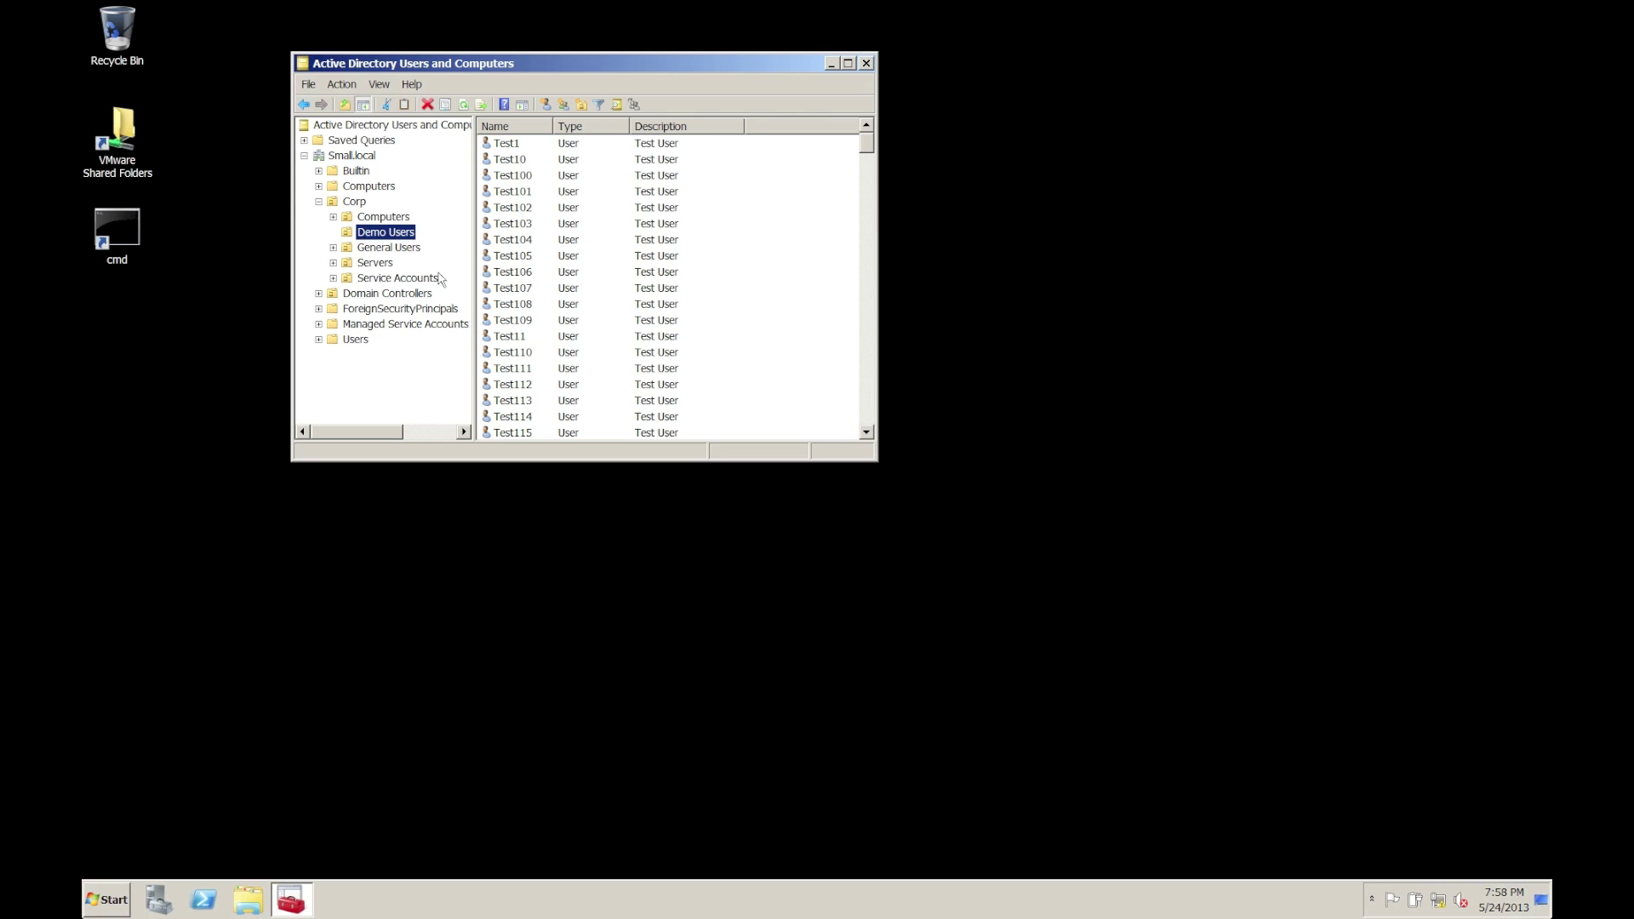
View the Domain Controllers OU and examine the DC1 and TESTDC2 entries with their sites
left_click(420, 294)
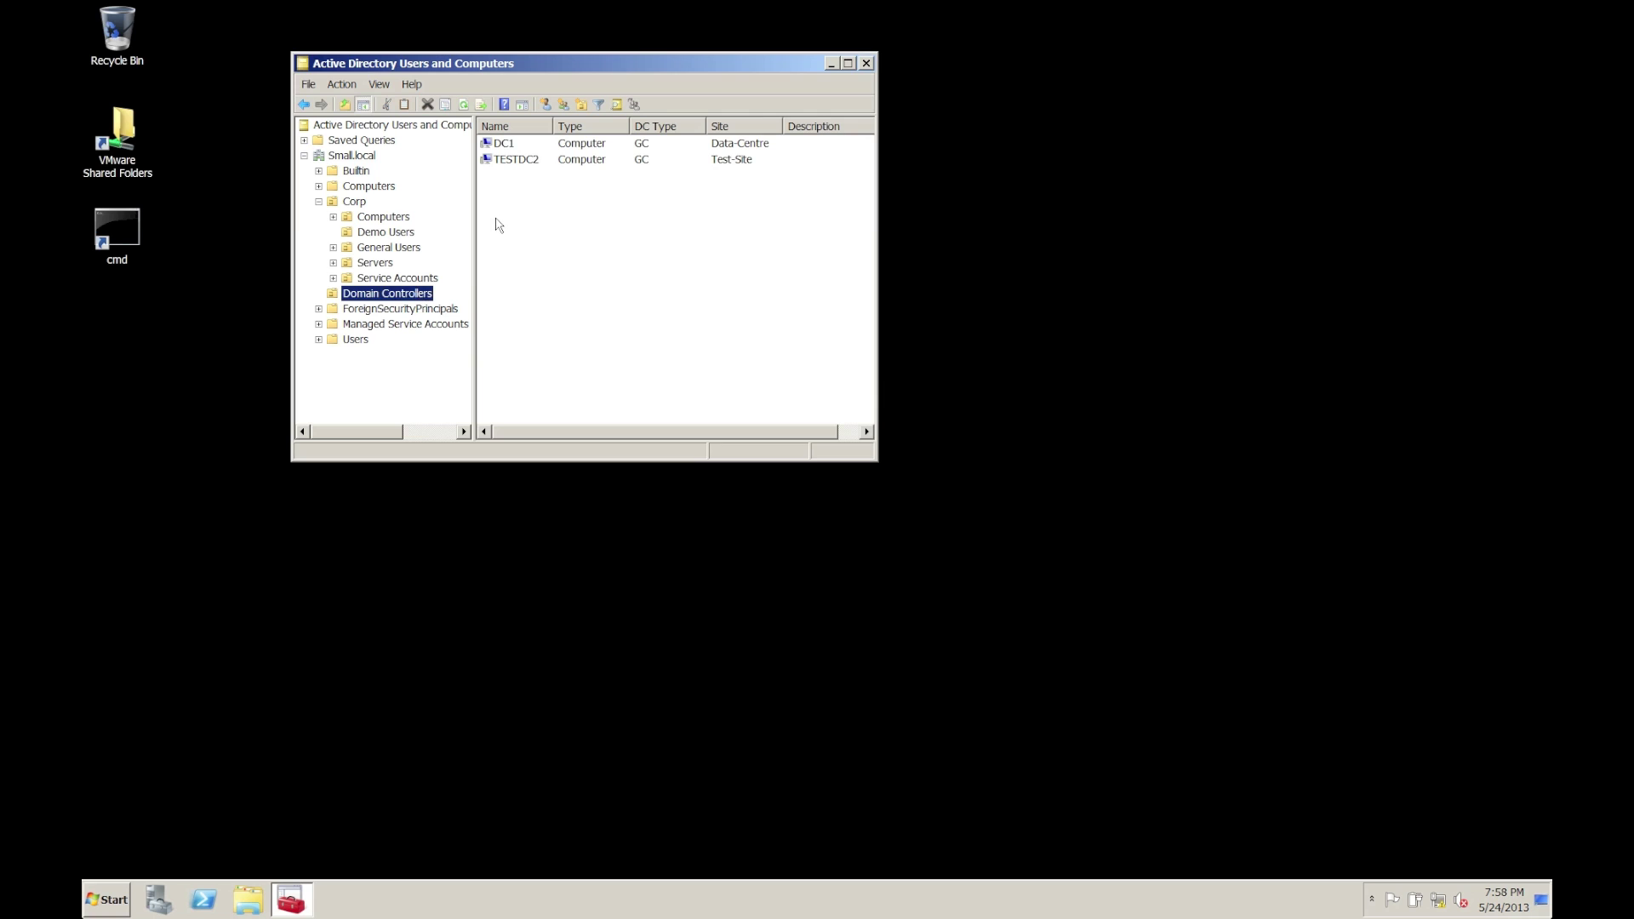
left_click(506, 149)
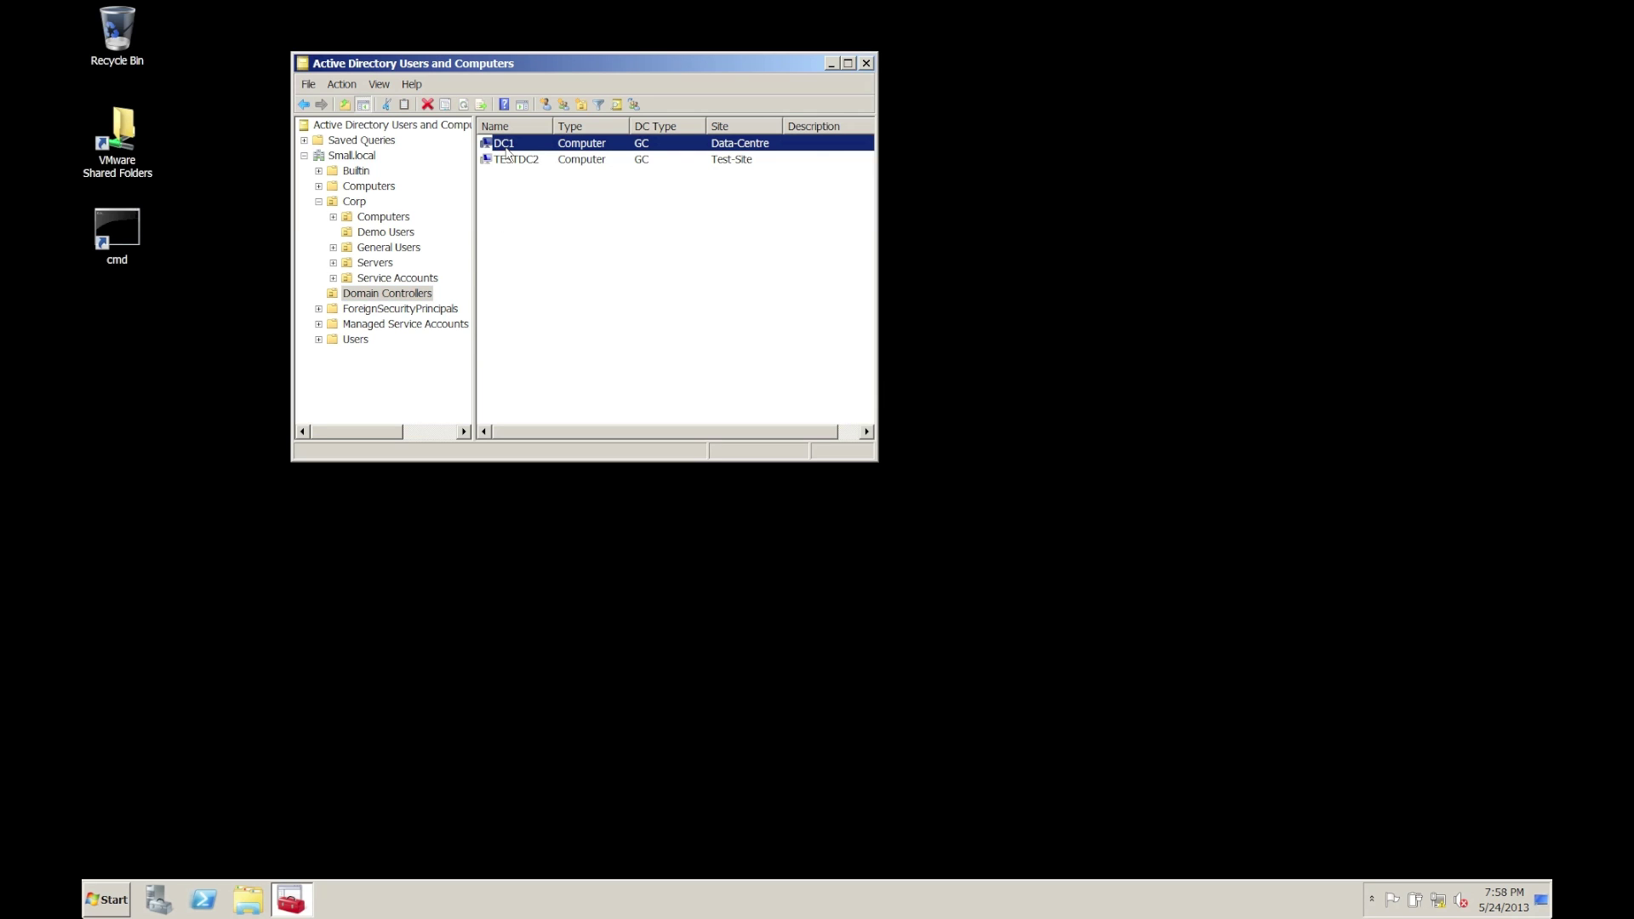
left_click(512, 164)
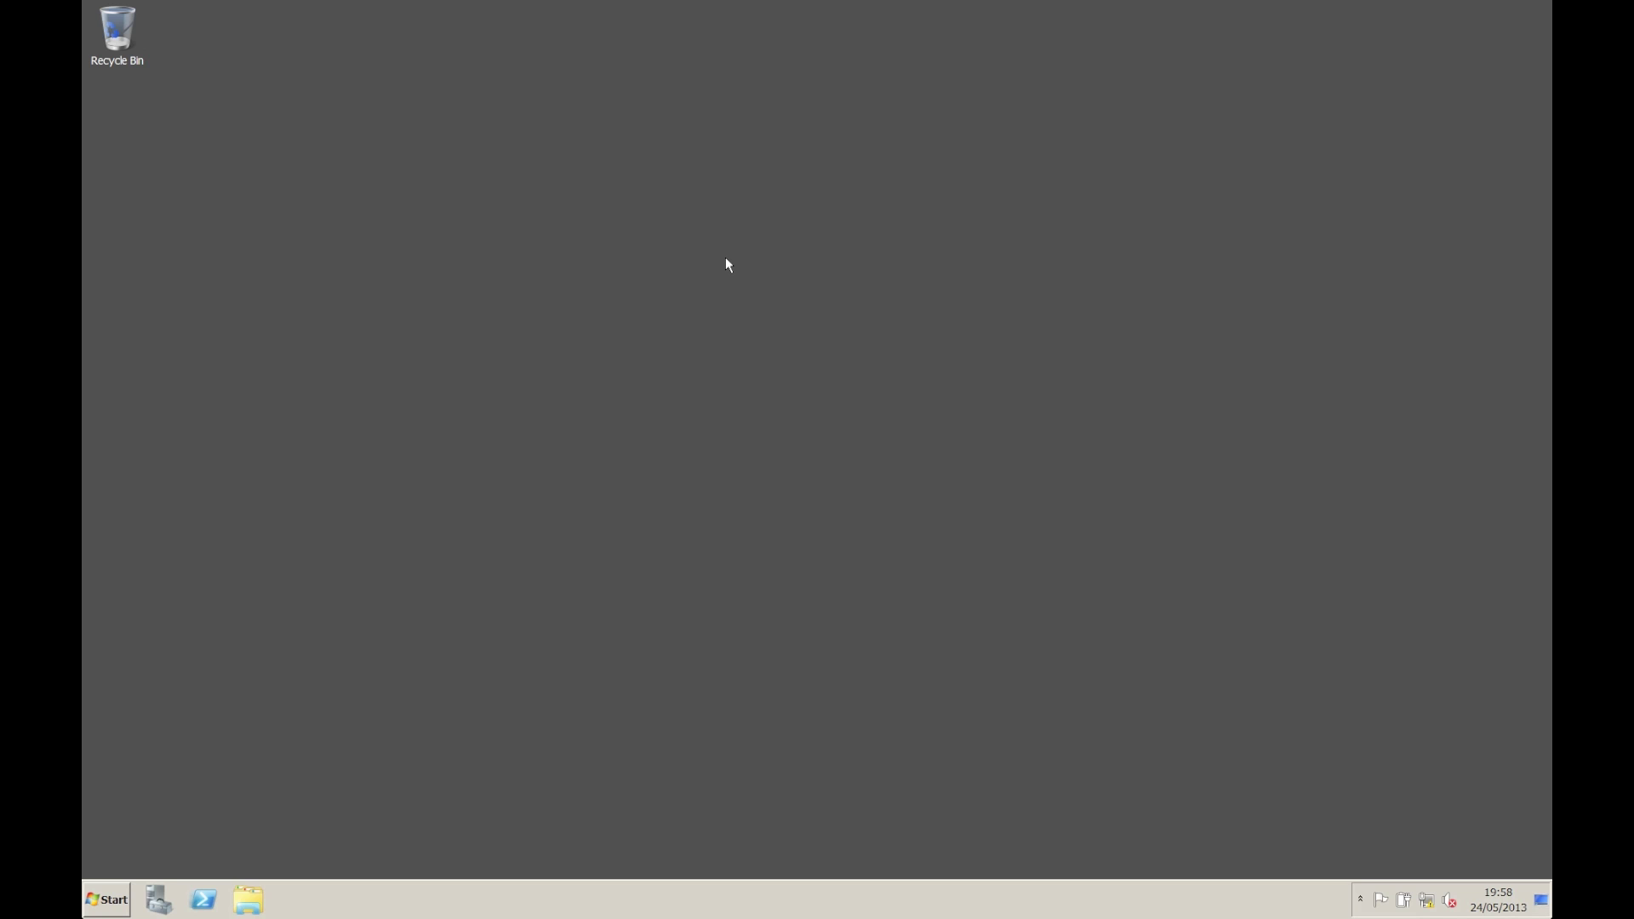
On the other server, open Active Directory Sites and Services and expand the Servers container of the Data-Centre site
key("super")
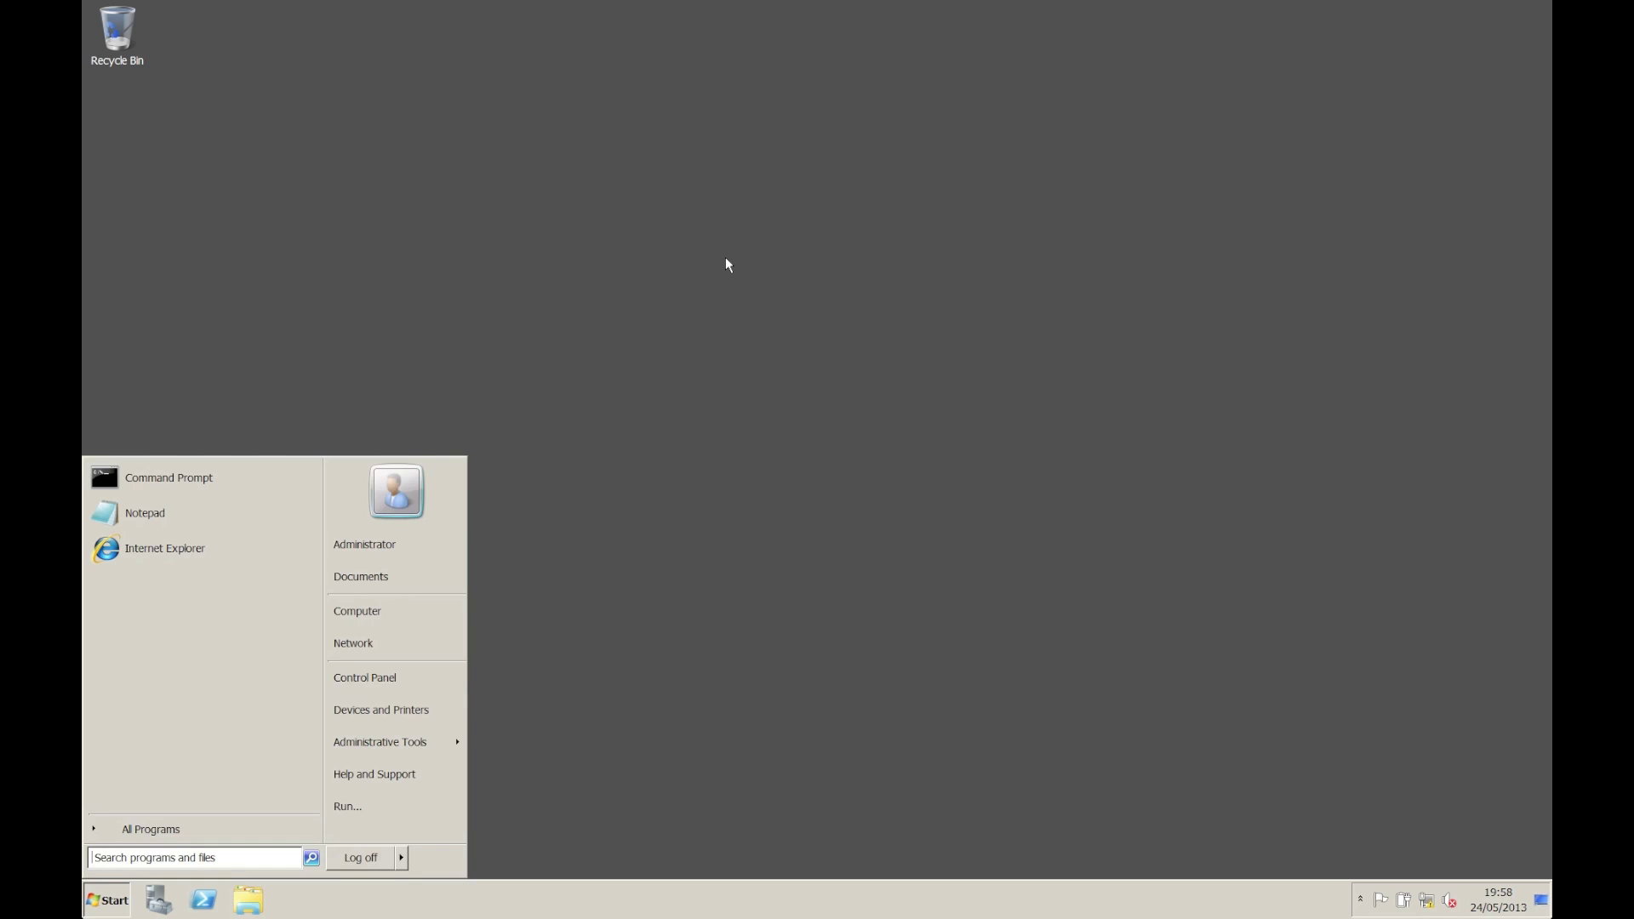
mouse_move(428, 742)
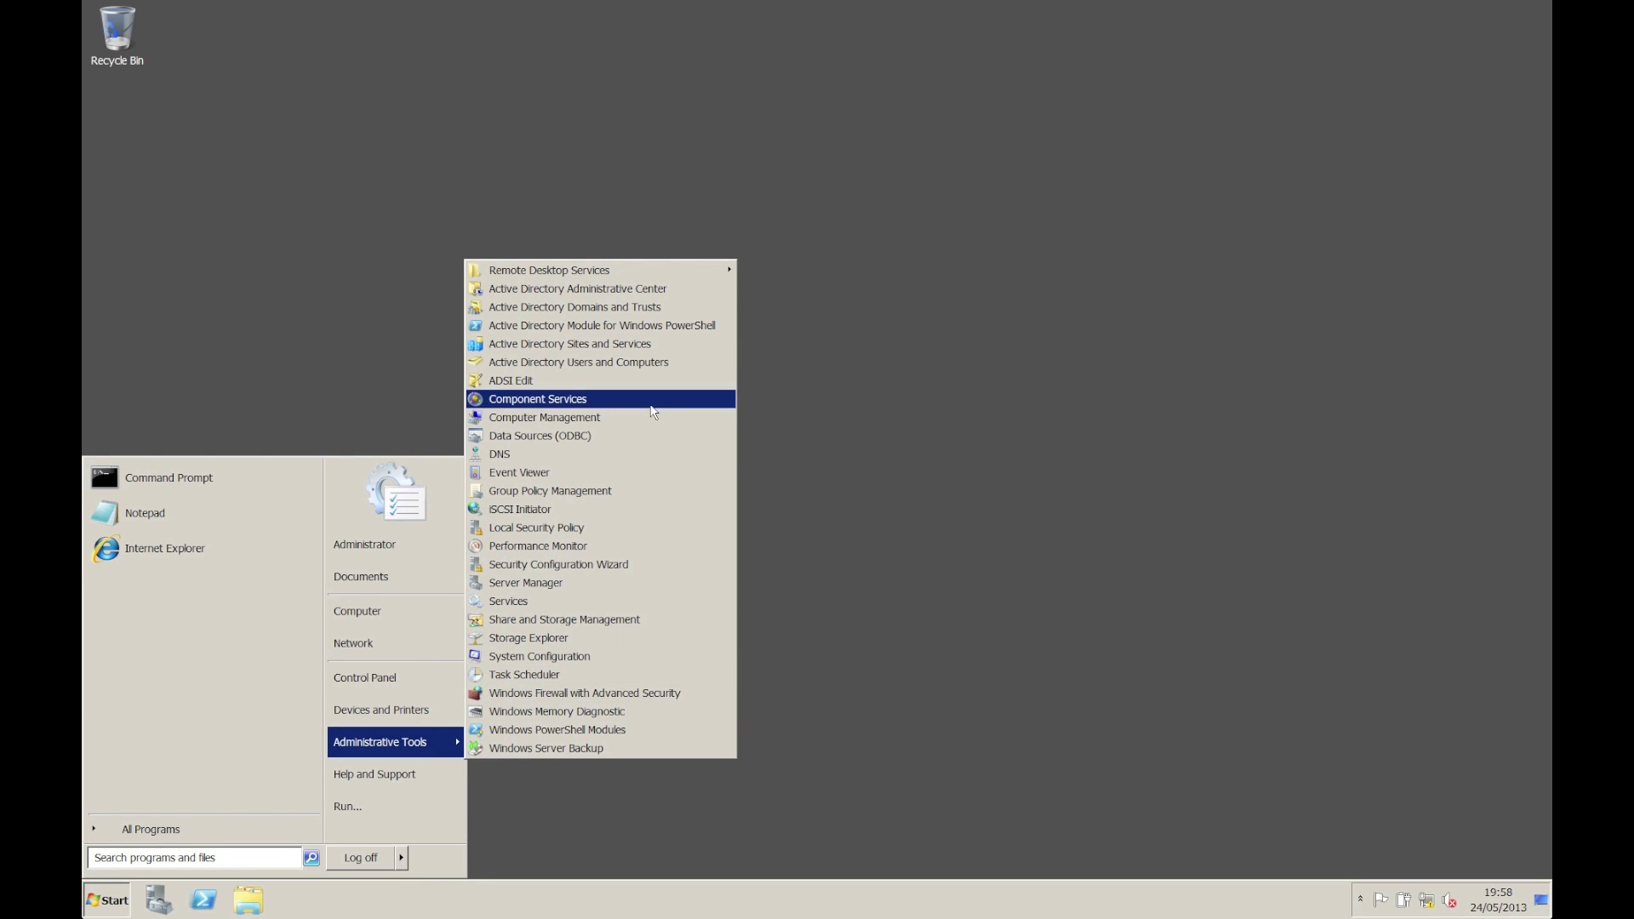
left_click(662, 343)
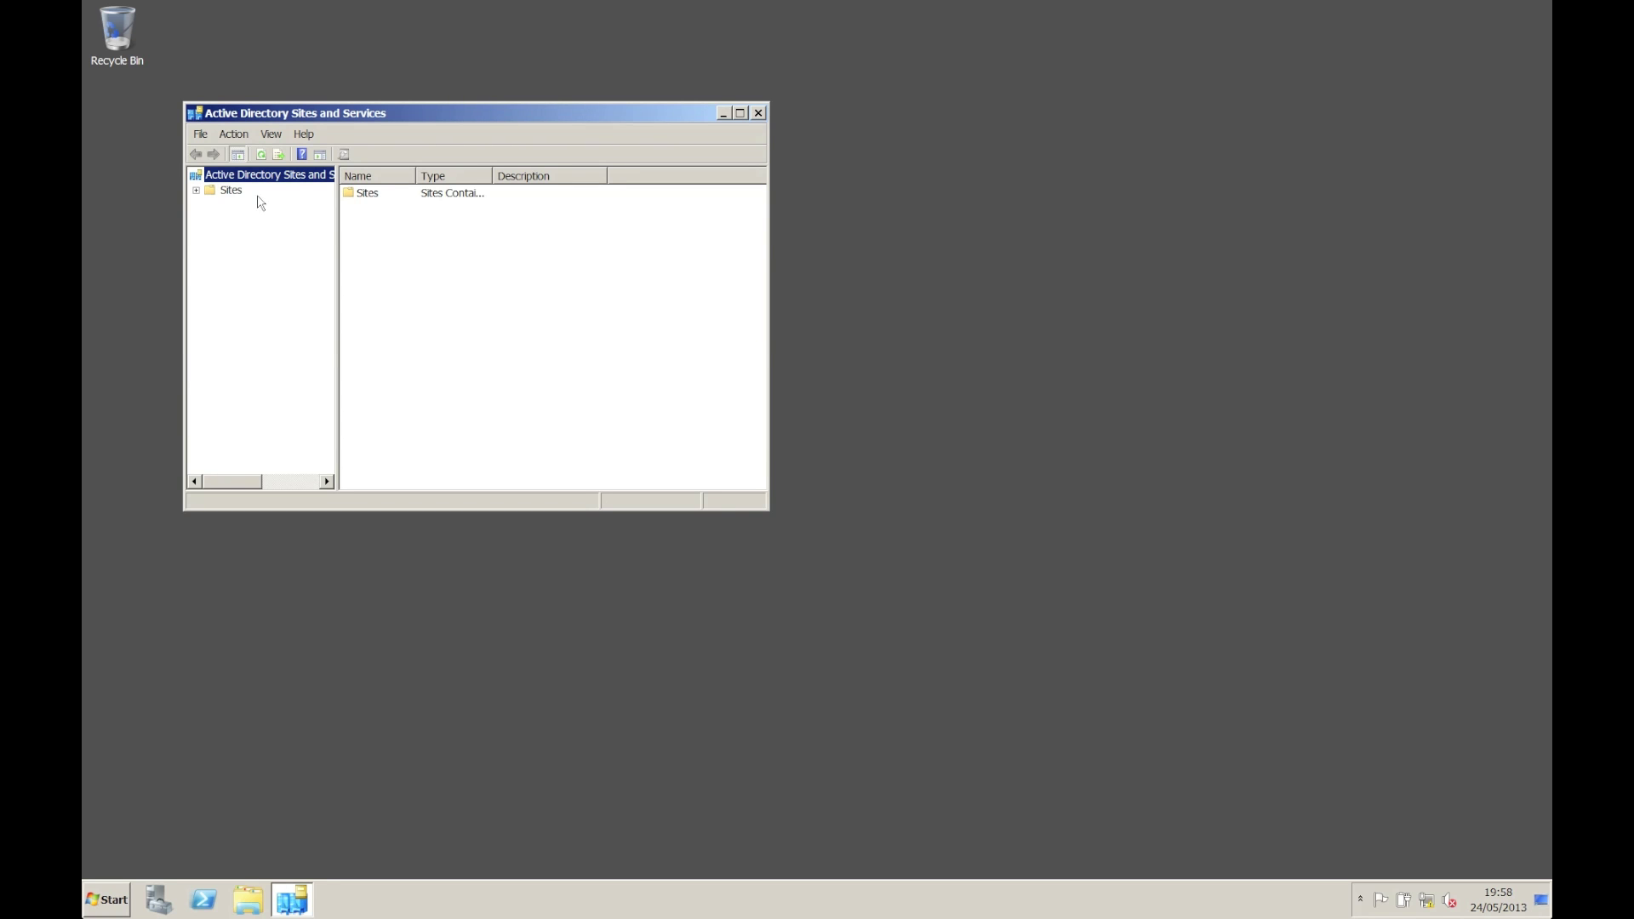
left_click(228, 192)
left_click(195, 190)
left_click(210, 236)
left_click(266, 253)
left_click(226, 251)
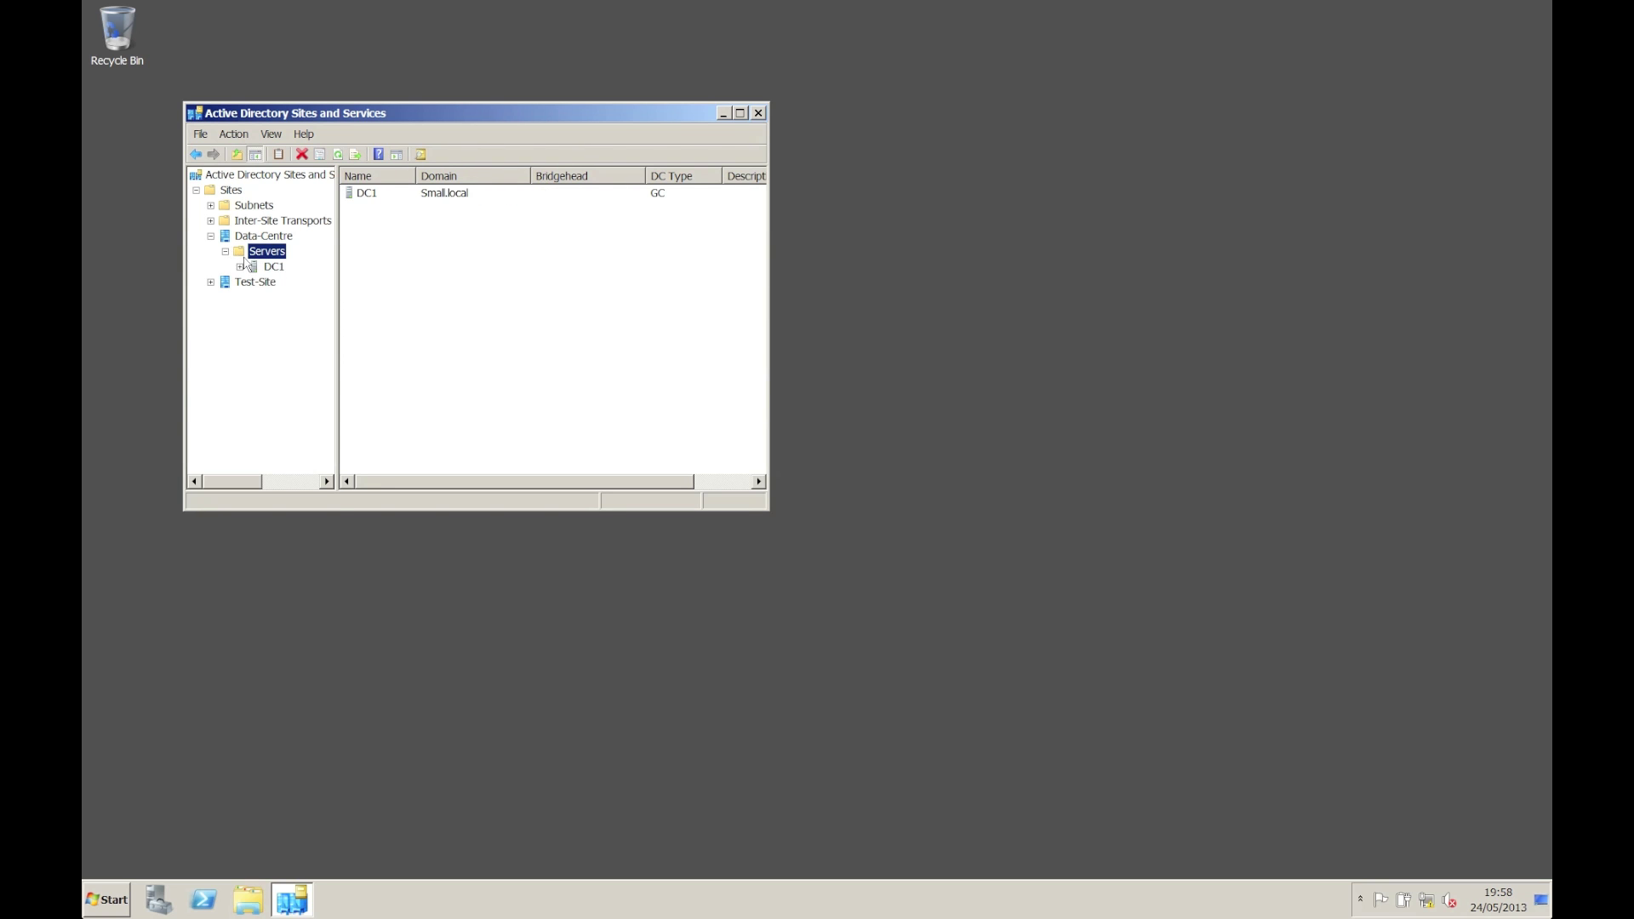
Examine DC1 in the Data-Centre site and TESTDC2 in the Servers container of Test-Site
left_click(268, 267)
left_click(210, 283)
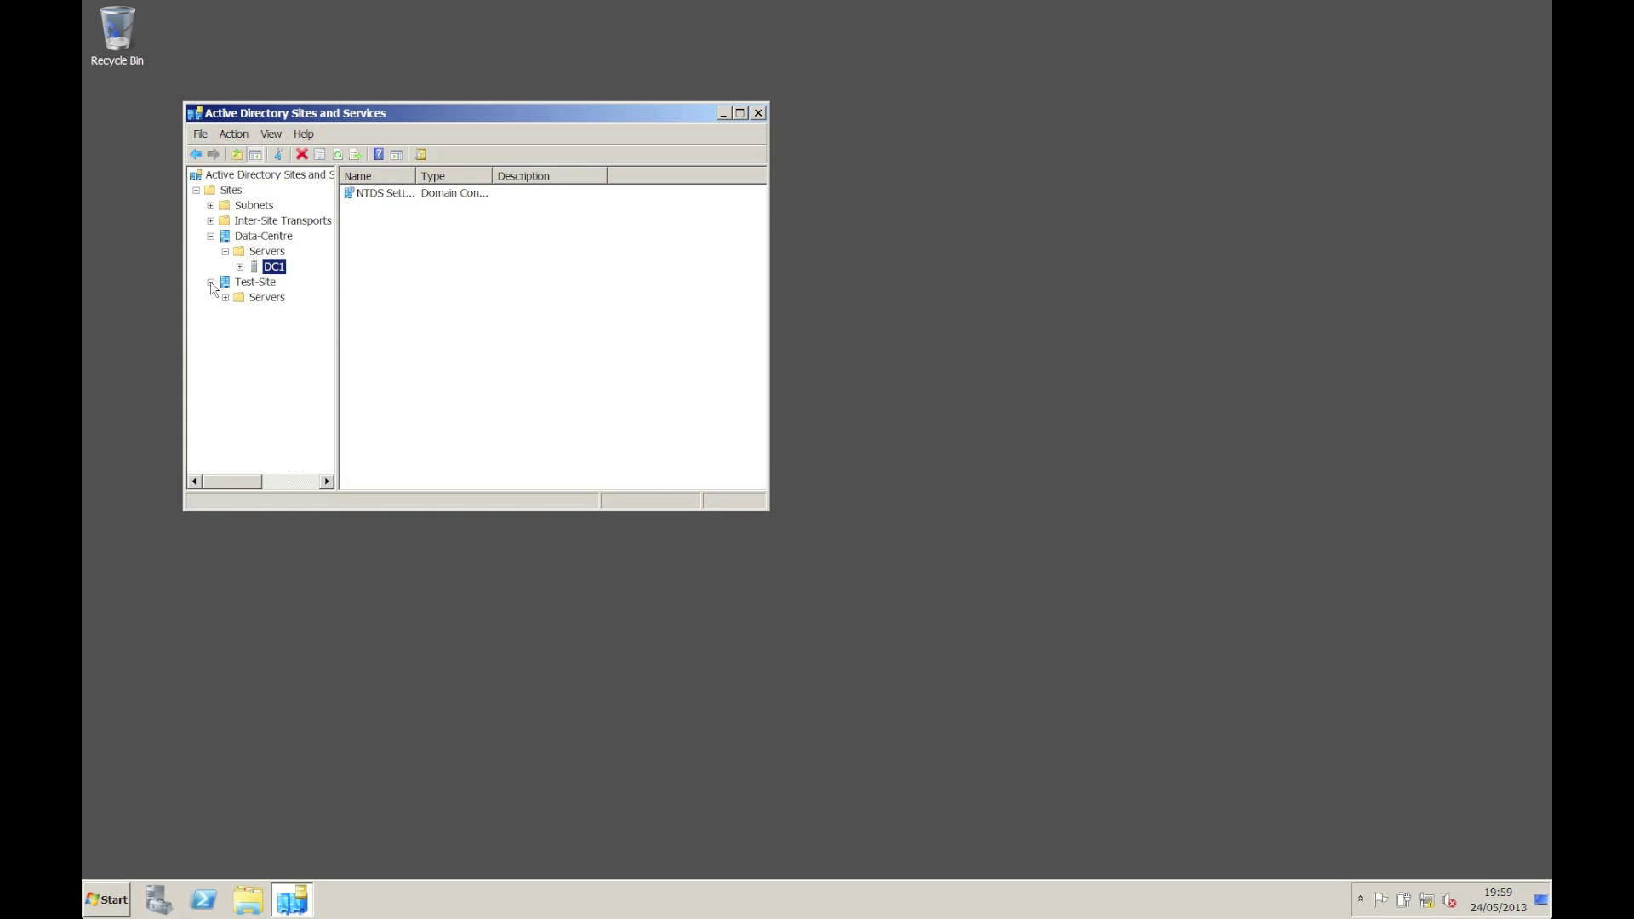
left_click(259, 298)
left_click(394, 201)
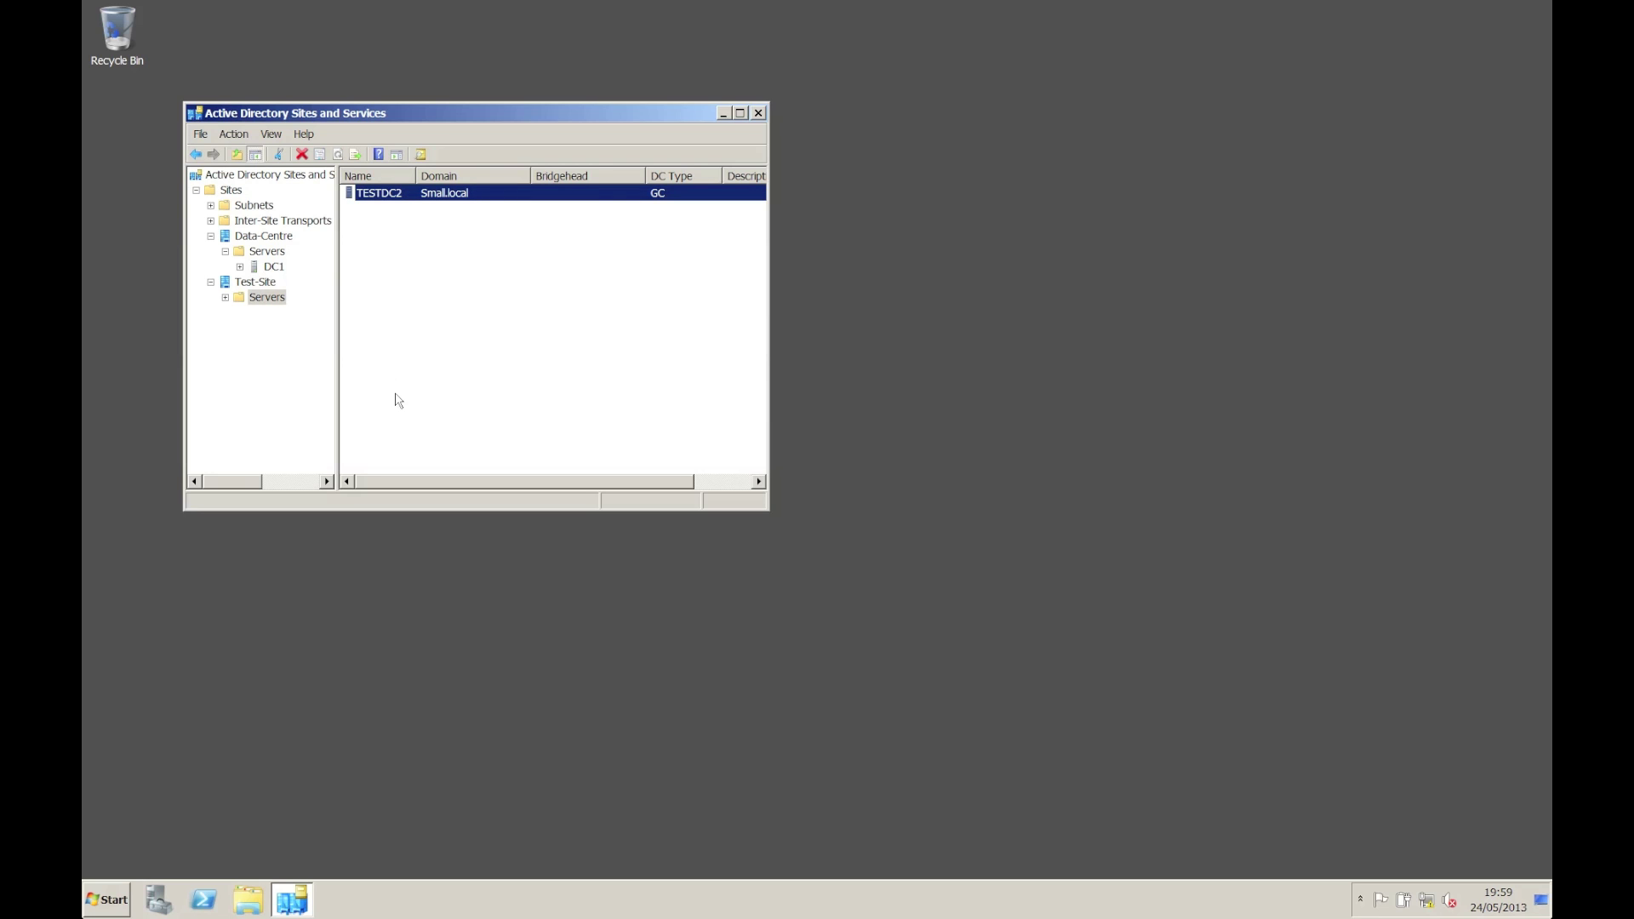
Open Active Directory Users and Computers, then close it together with Active Directory Sites and Services
key("super")
type("cmd")
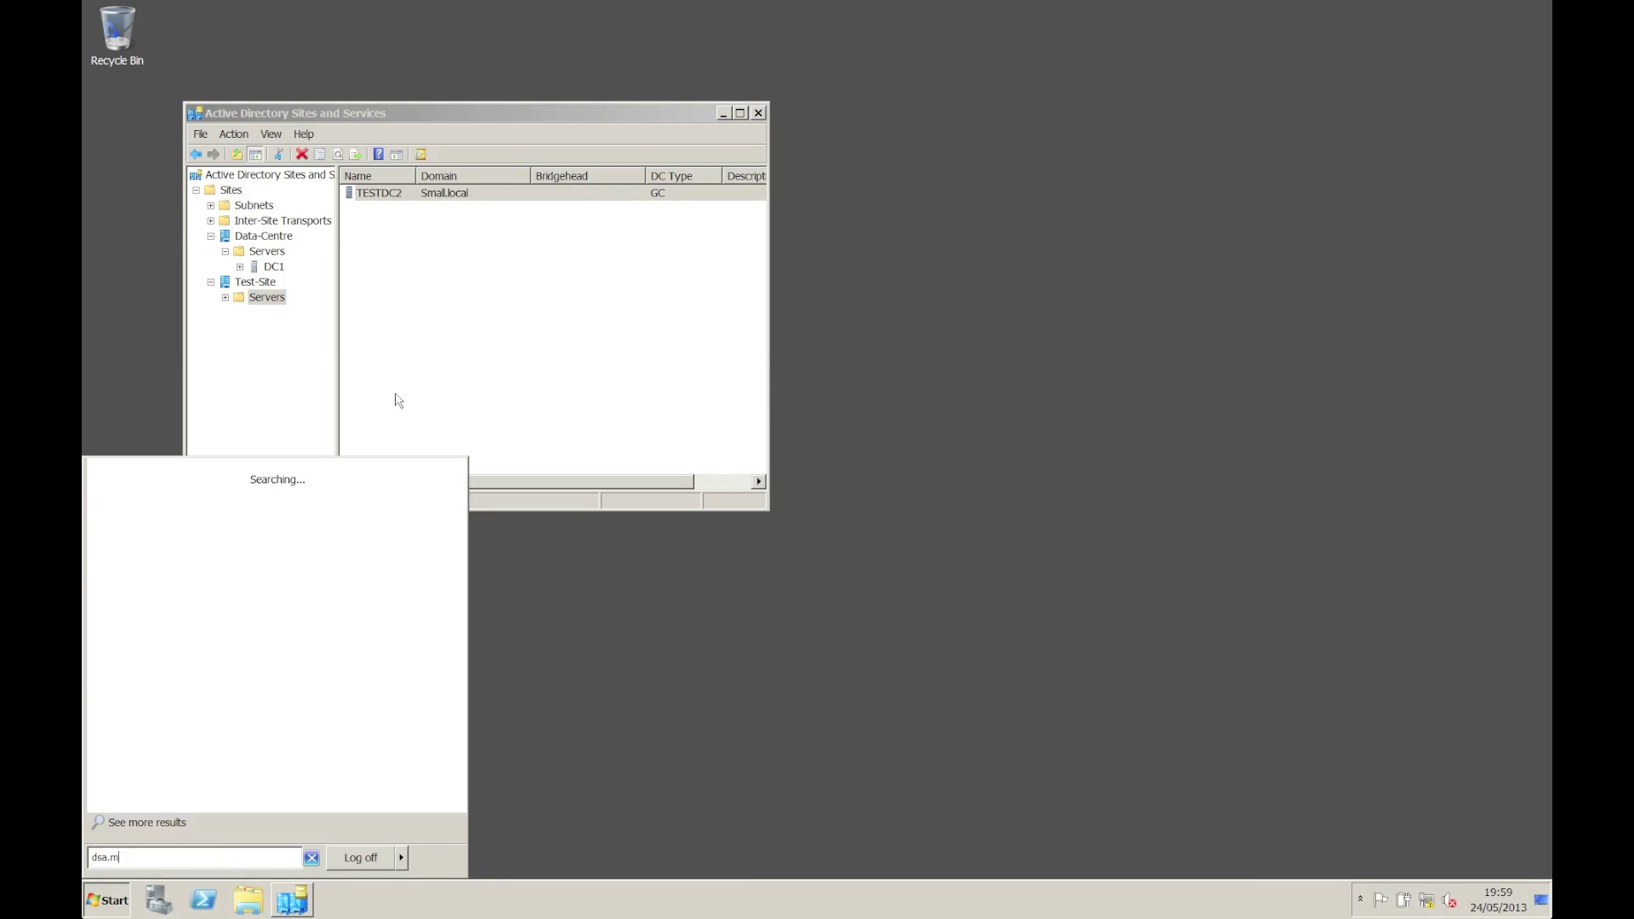
key("Return")
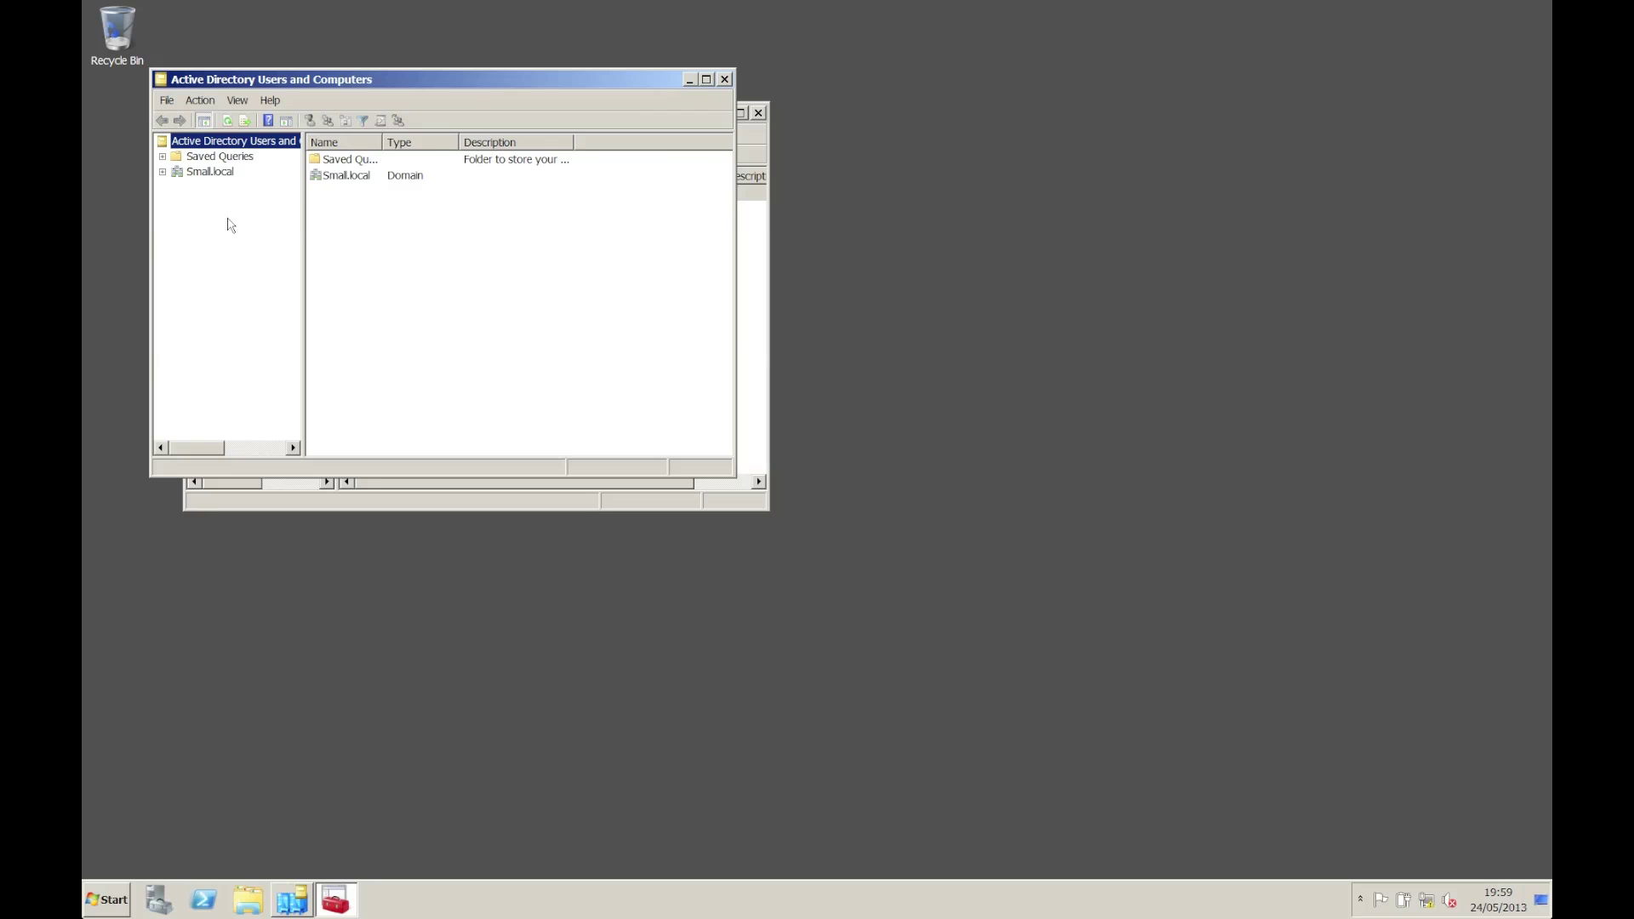
left_click(724, 80)
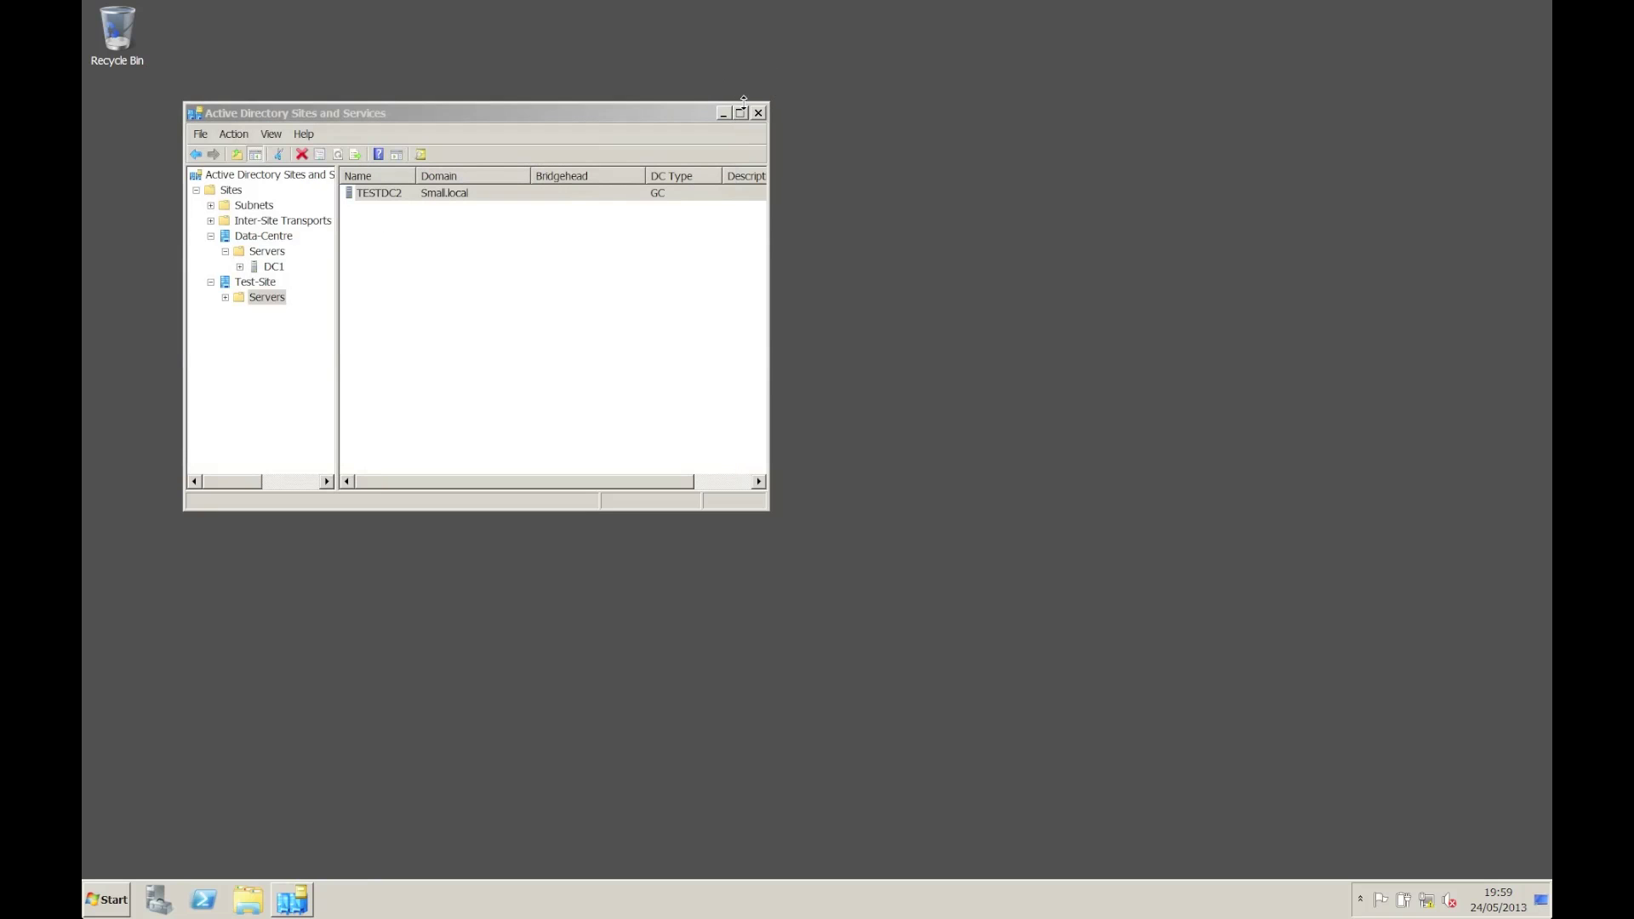
left_click(757, 113)
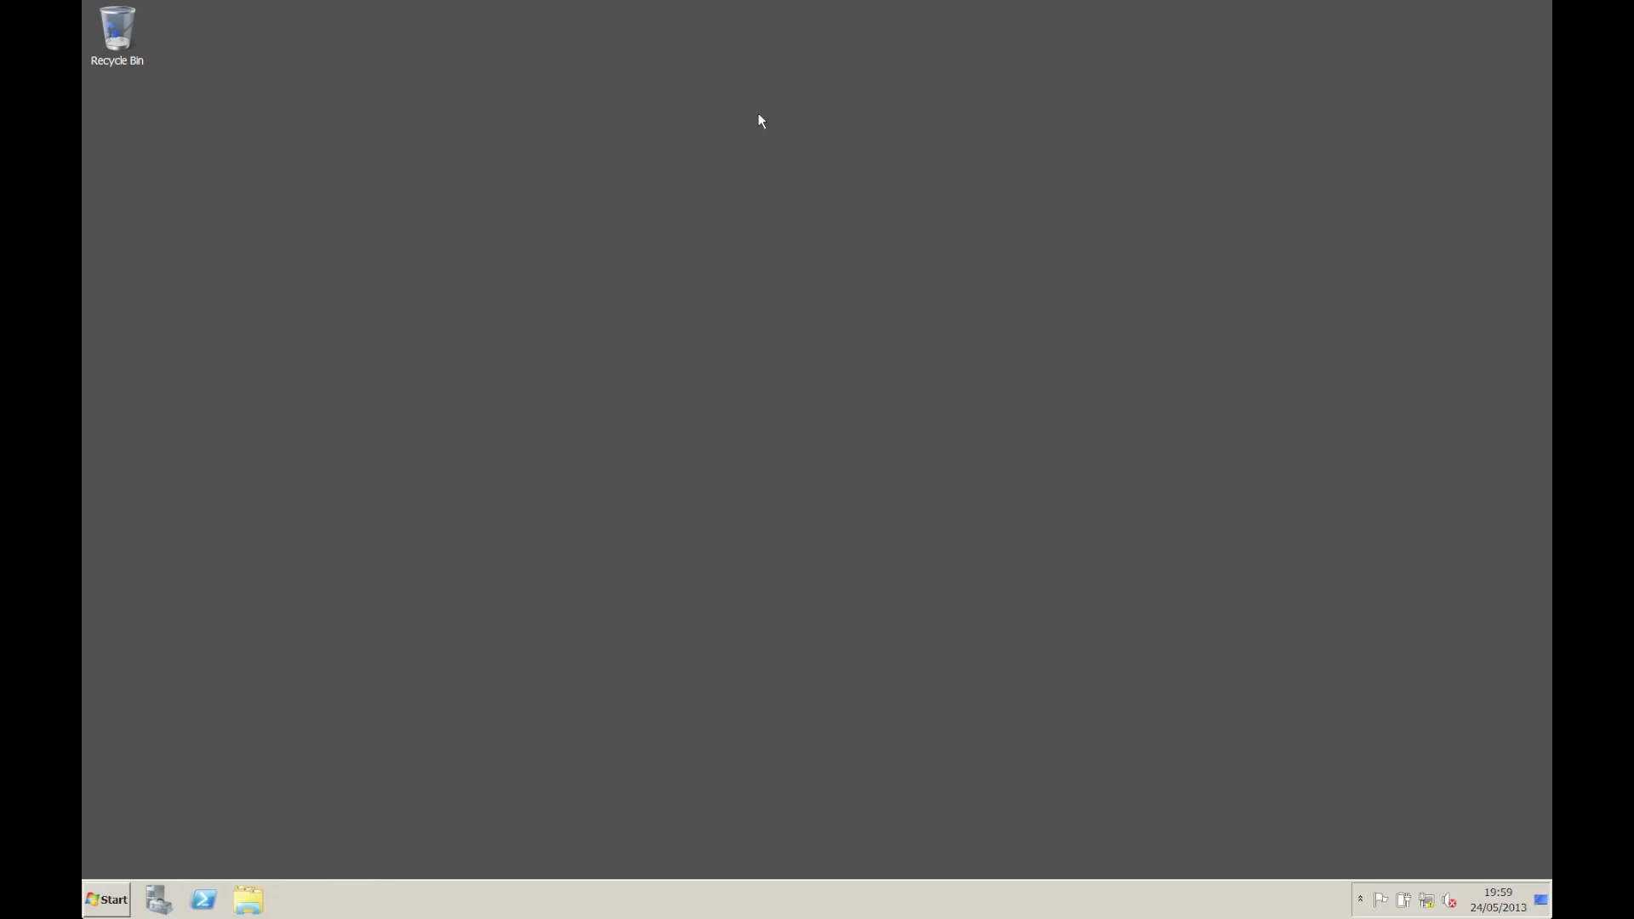
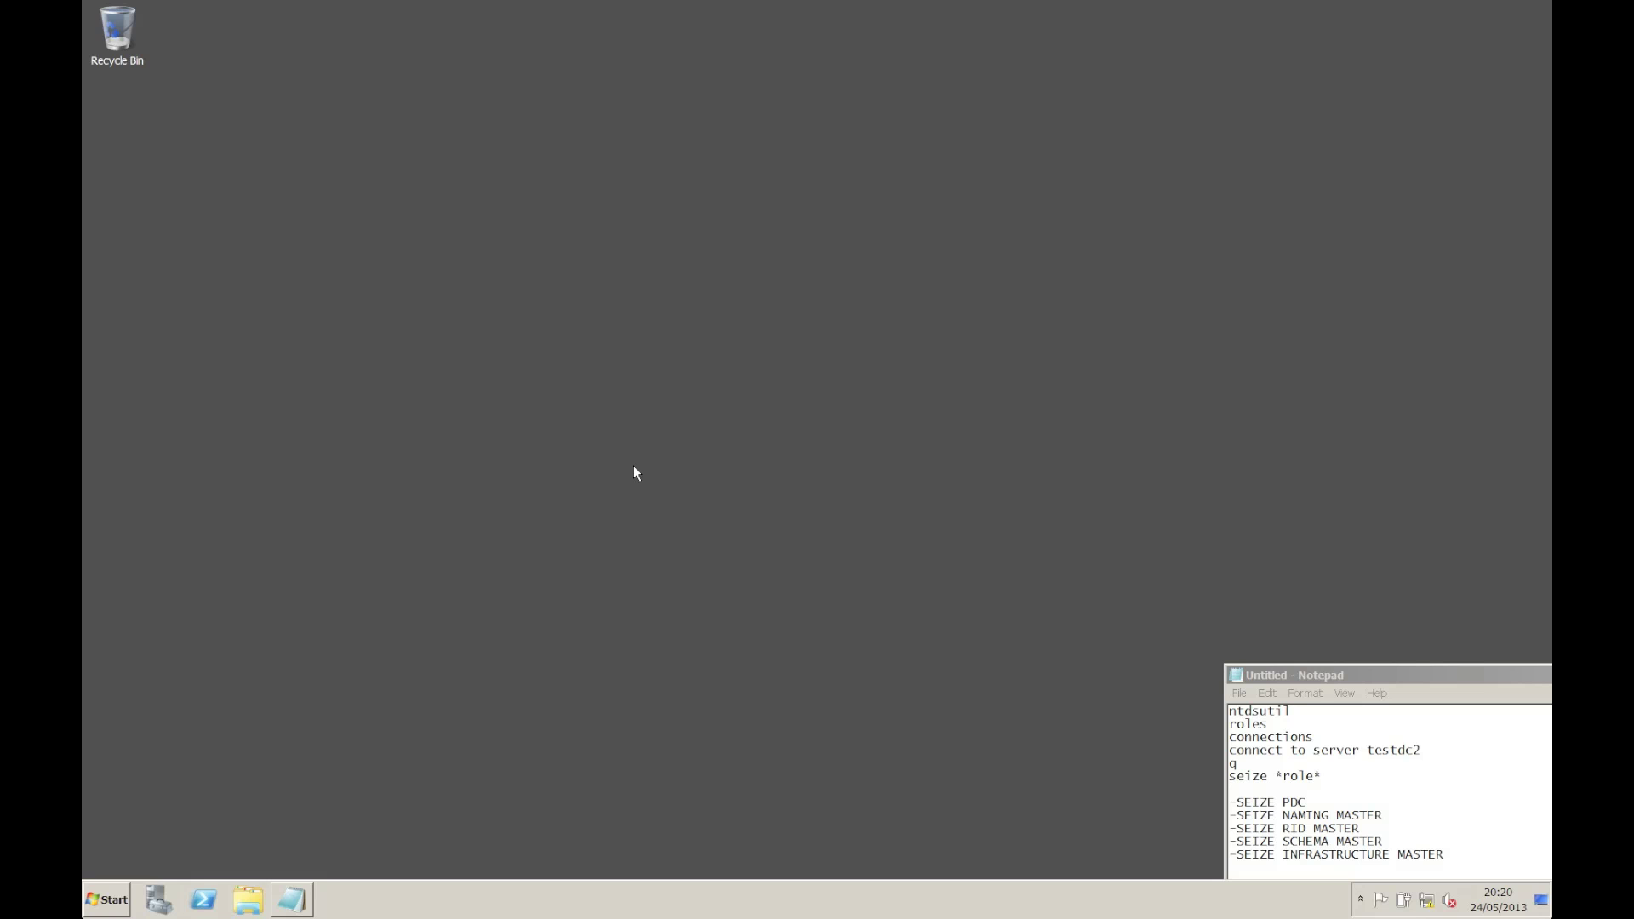
Open a Command Prompt, ping dc1.small.local to check whether it responds, and interrupt the ping
key("super")
left_click(247, 474)
type("ping dc1.")
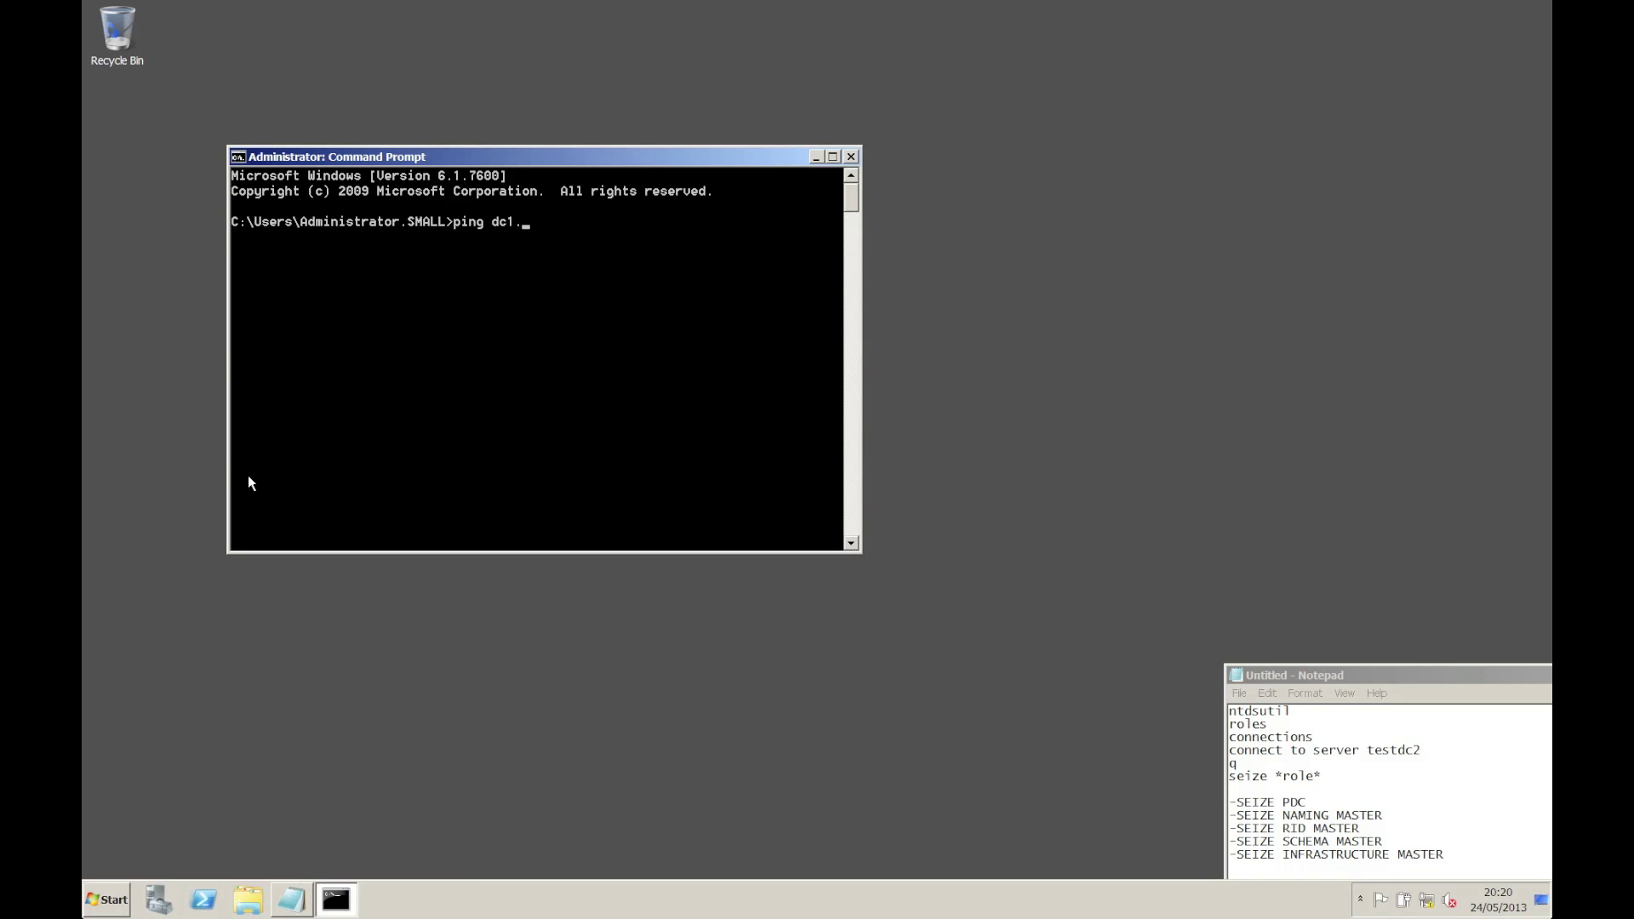
type("small.local")
key("Return")
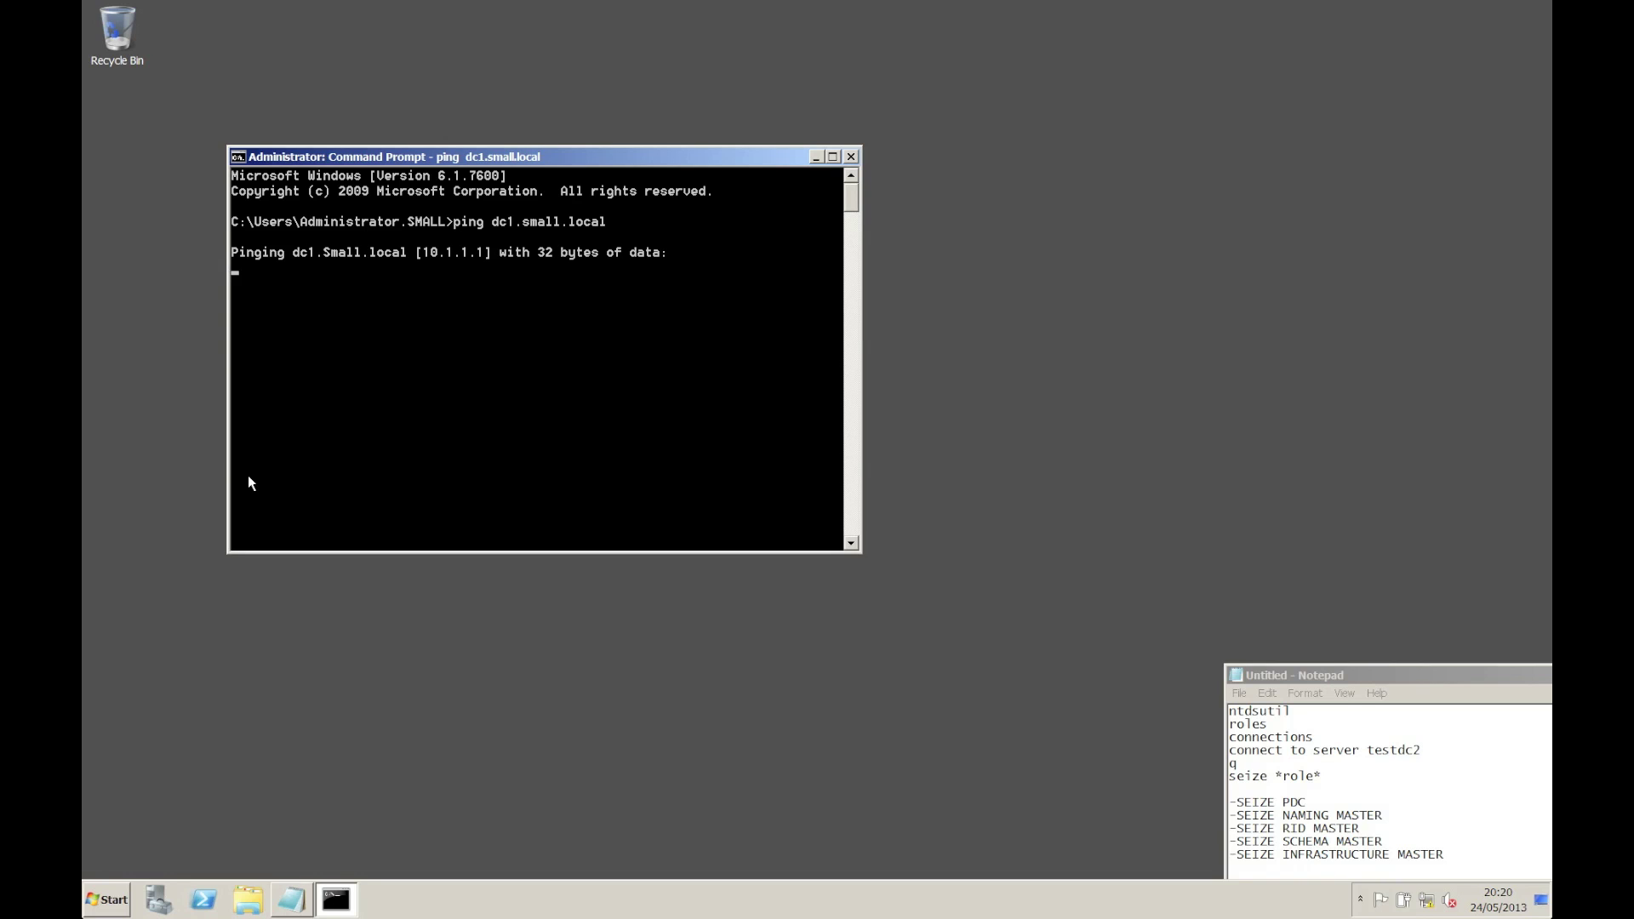
key("ctrl+c")
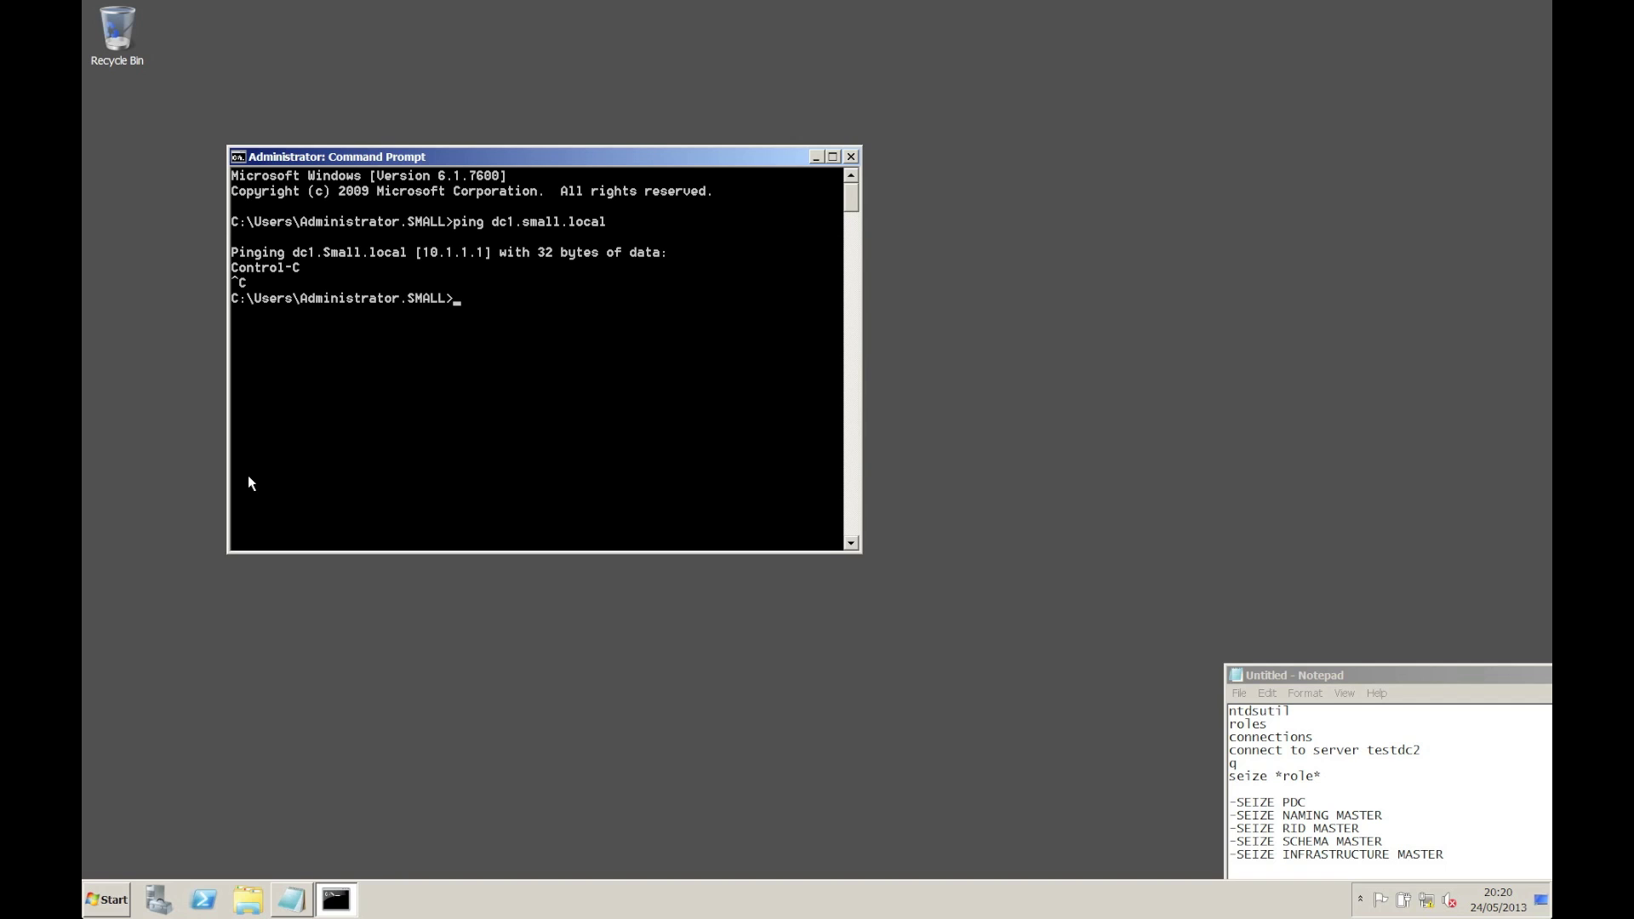
Start ntdsutil and enter the roles context and its connections submenu
type("ntdsutil")
key("Return")
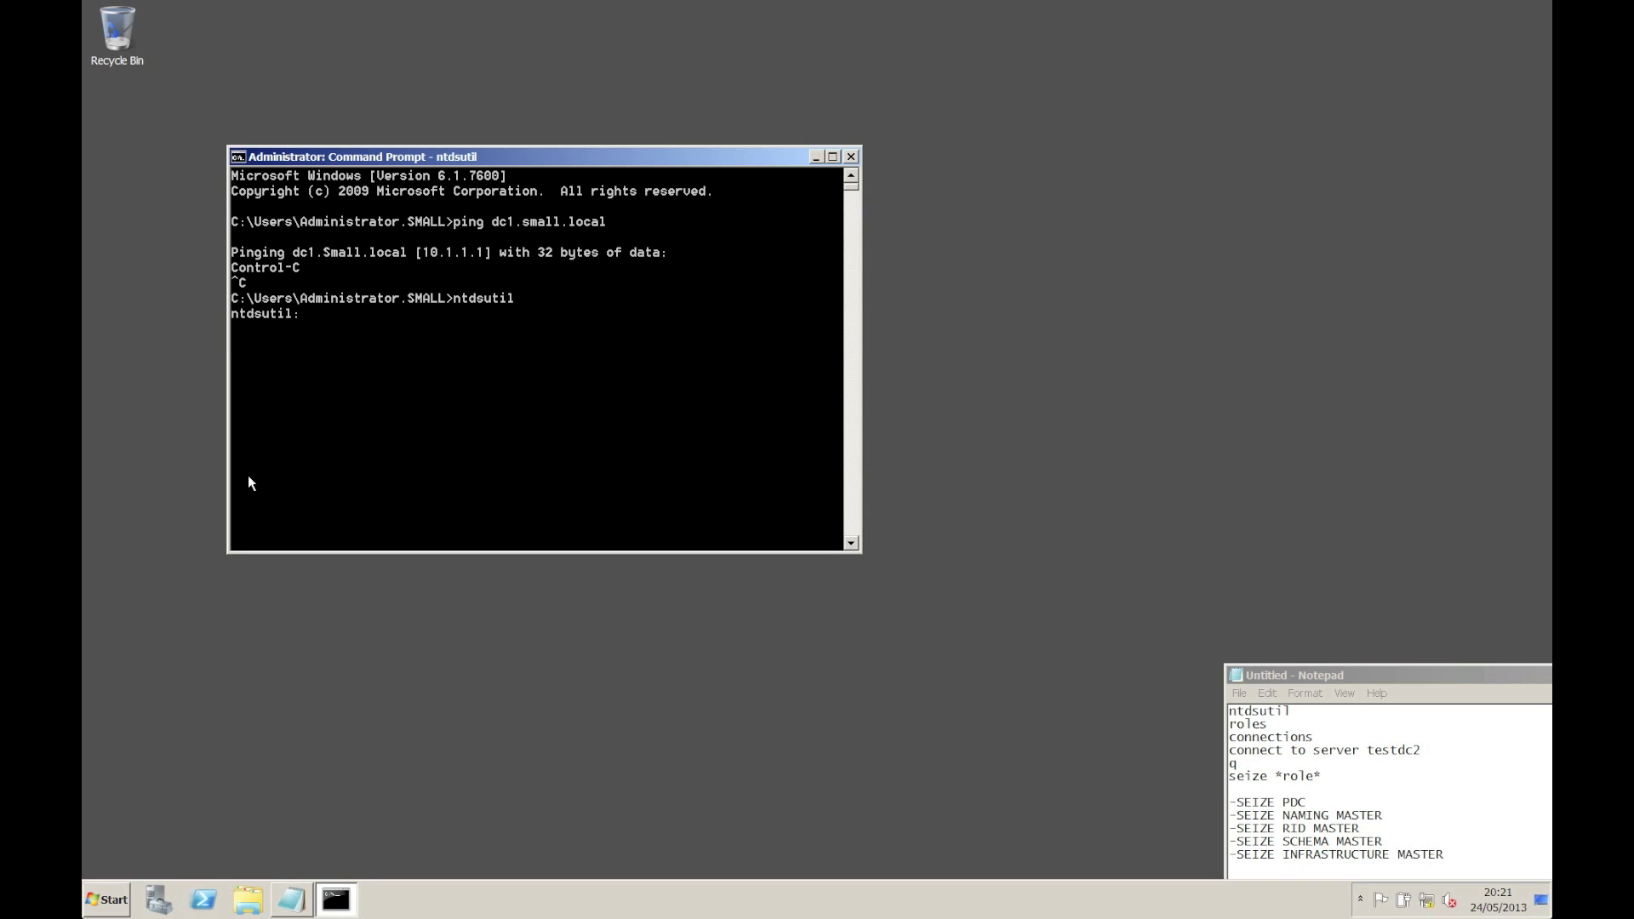
type("roles")
key("Return")
type("connections")
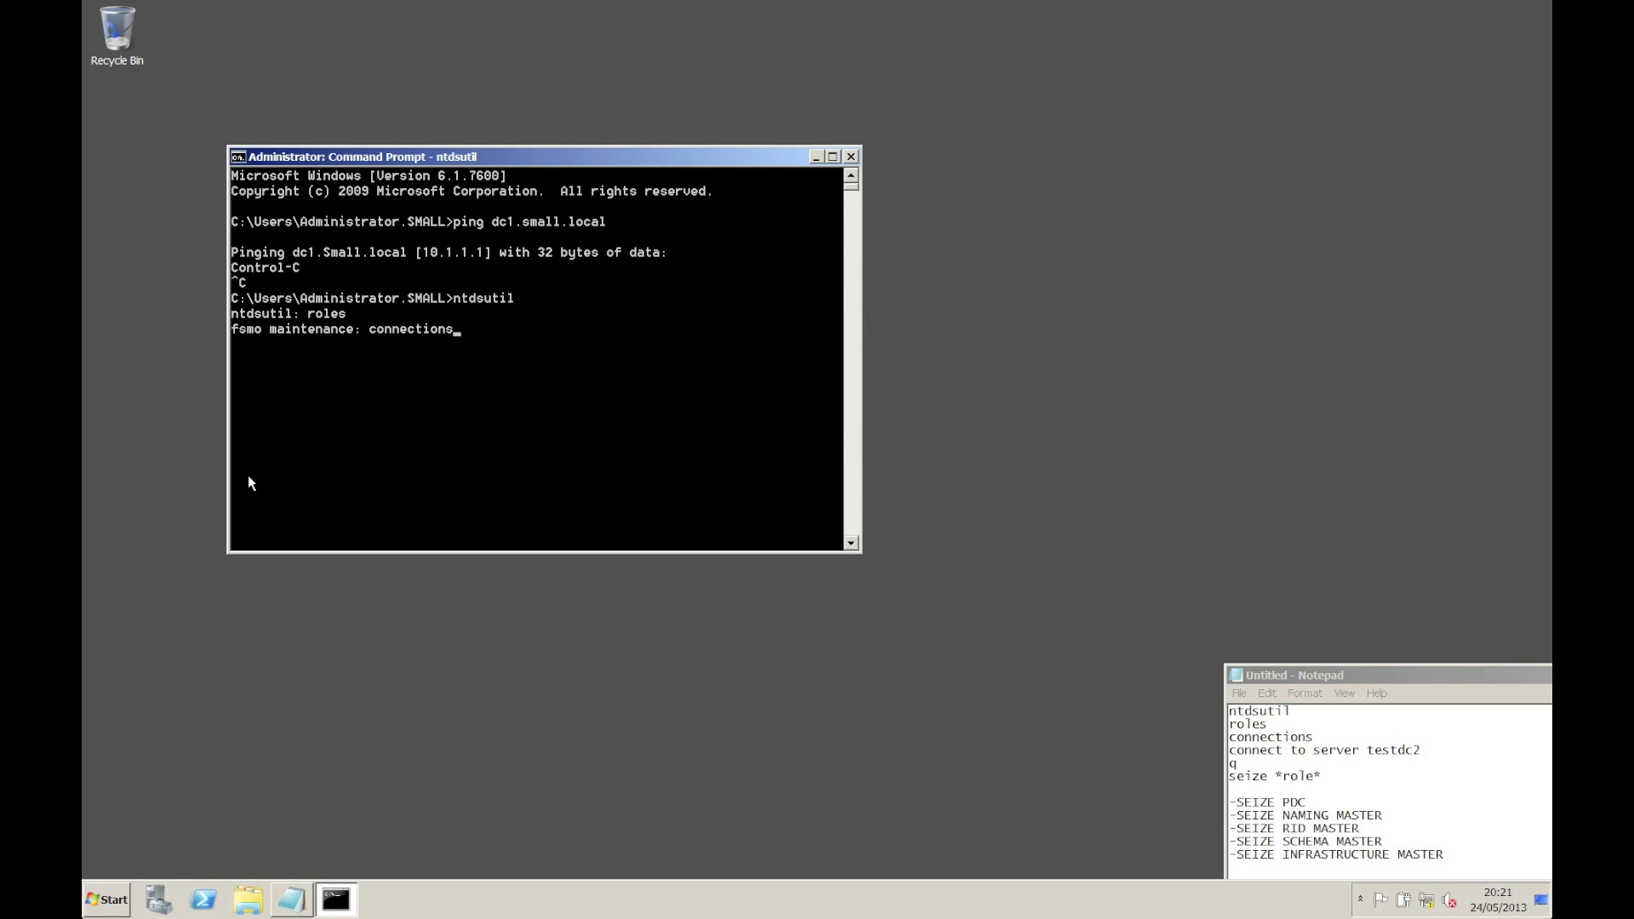
key("Return")
Connect ntdsutil to the server testdc2.small.local
type("conn")
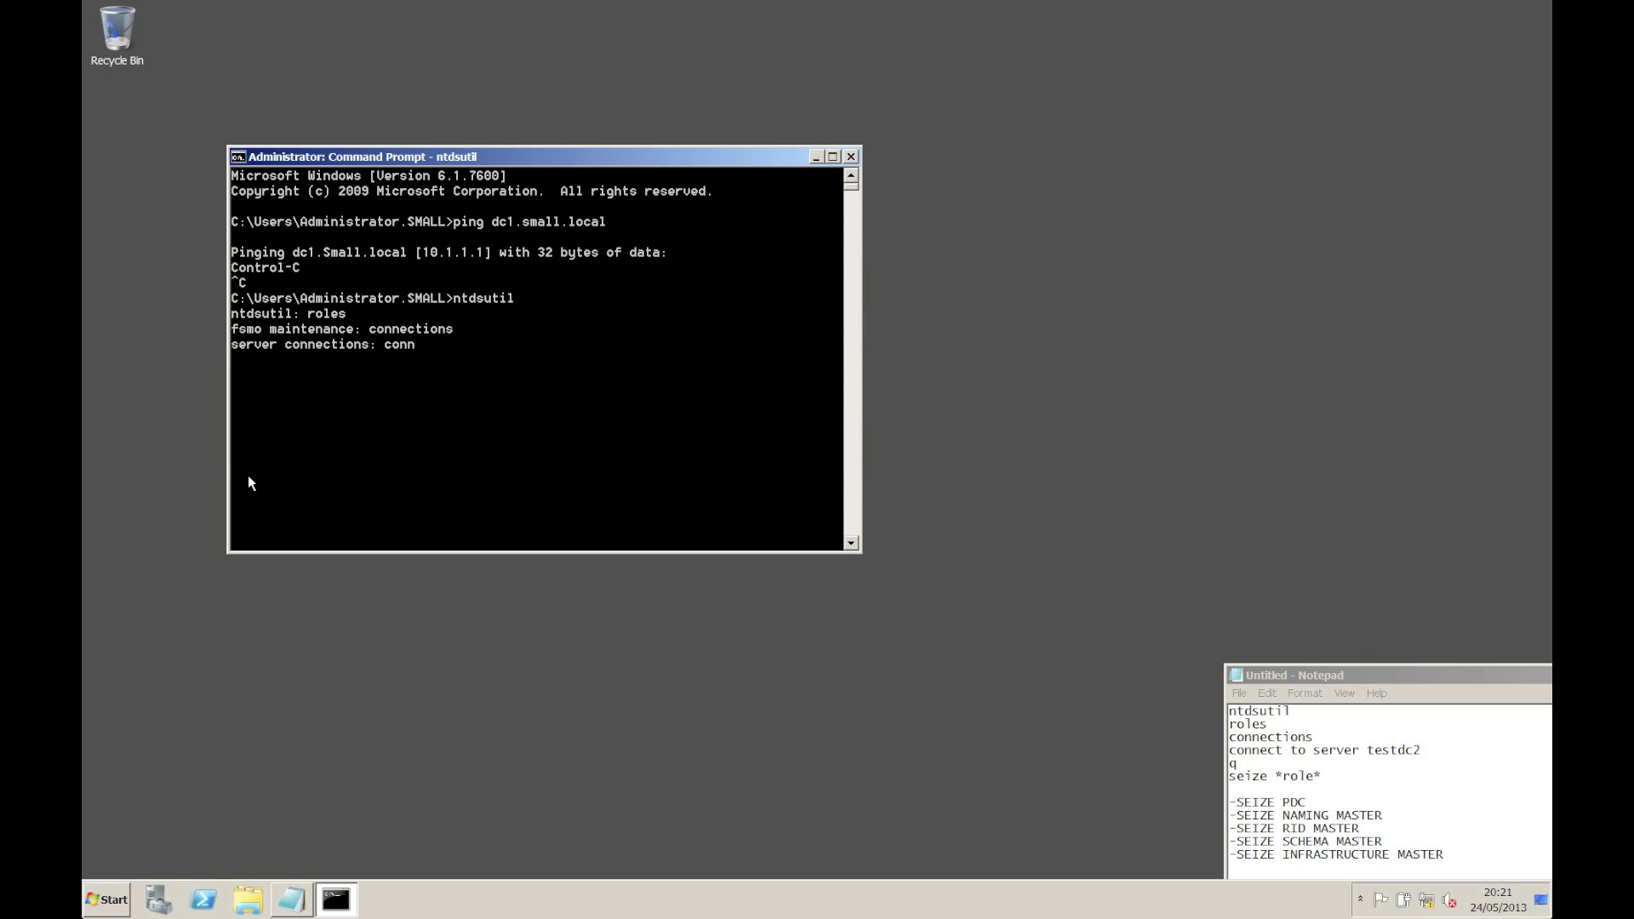
type("ect to server testdc2.sma")
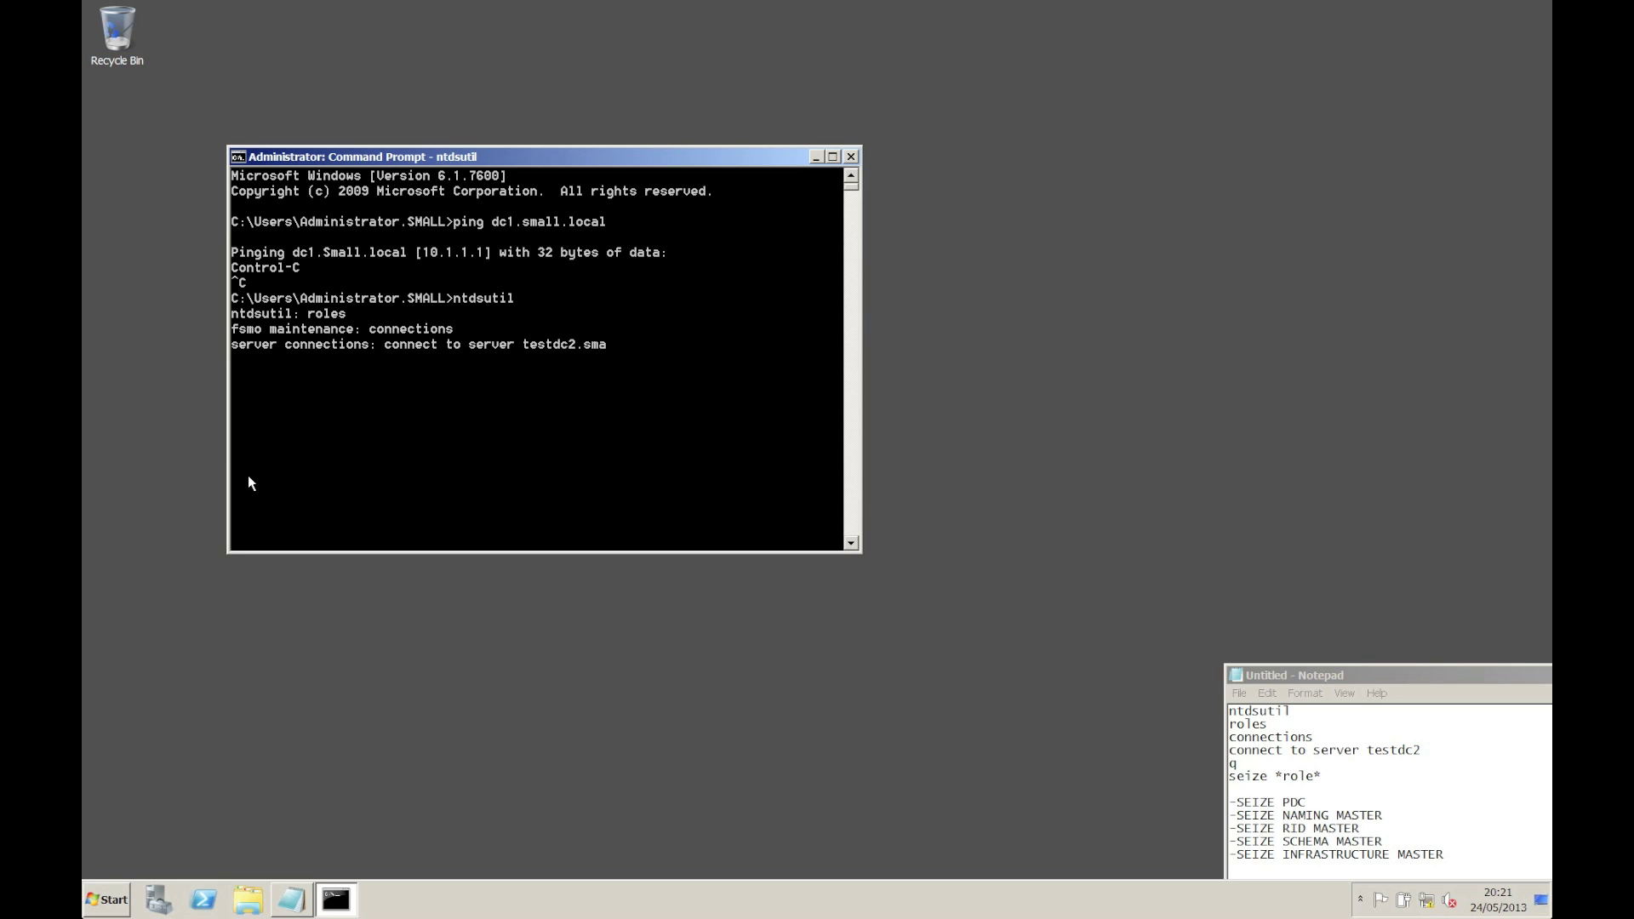
type("ll.local")
key("Return")
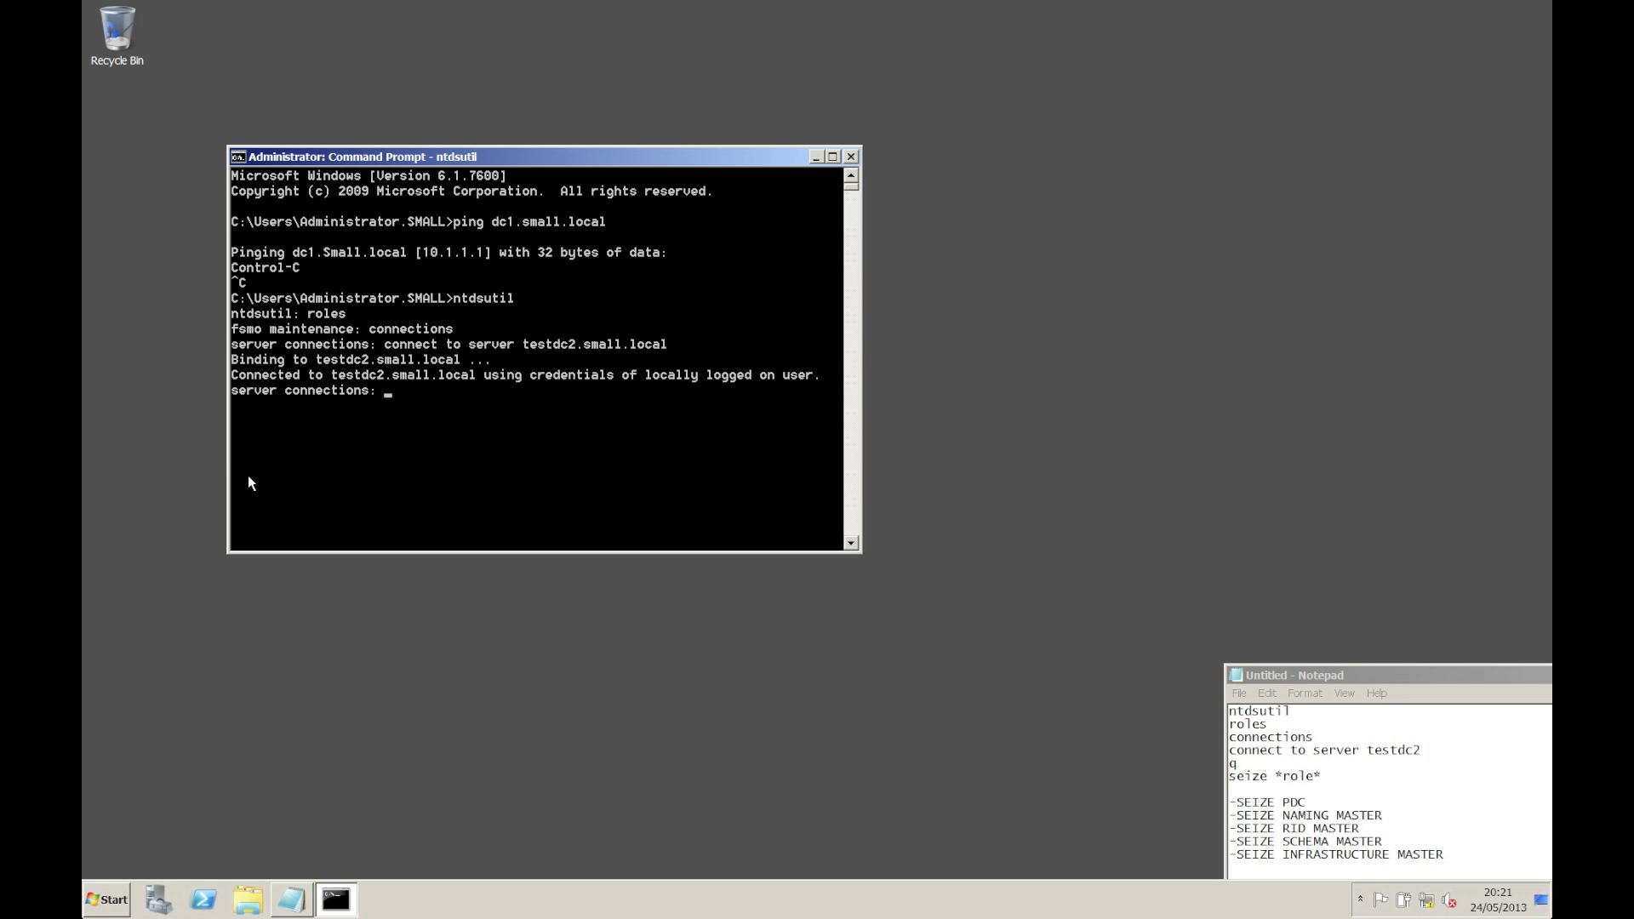
Return to FSMO maintenance, seize the PDC role for testdc2.small.local and accept the role seizure
type("q")
key("Return")
type("seize")
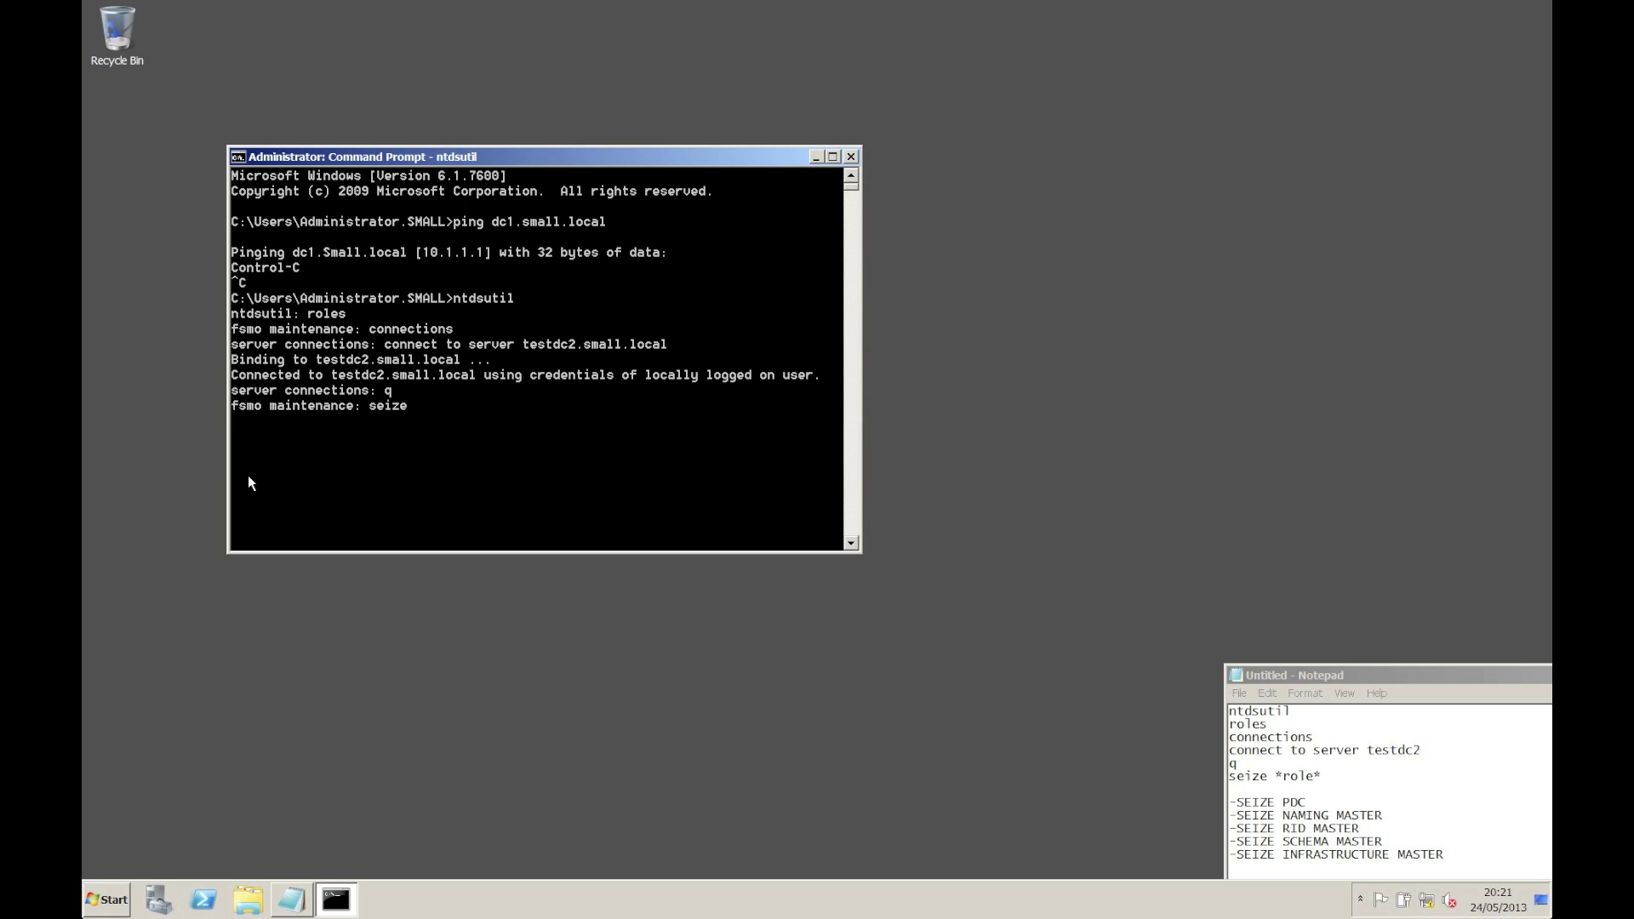
type(" pdc")
key("Return")
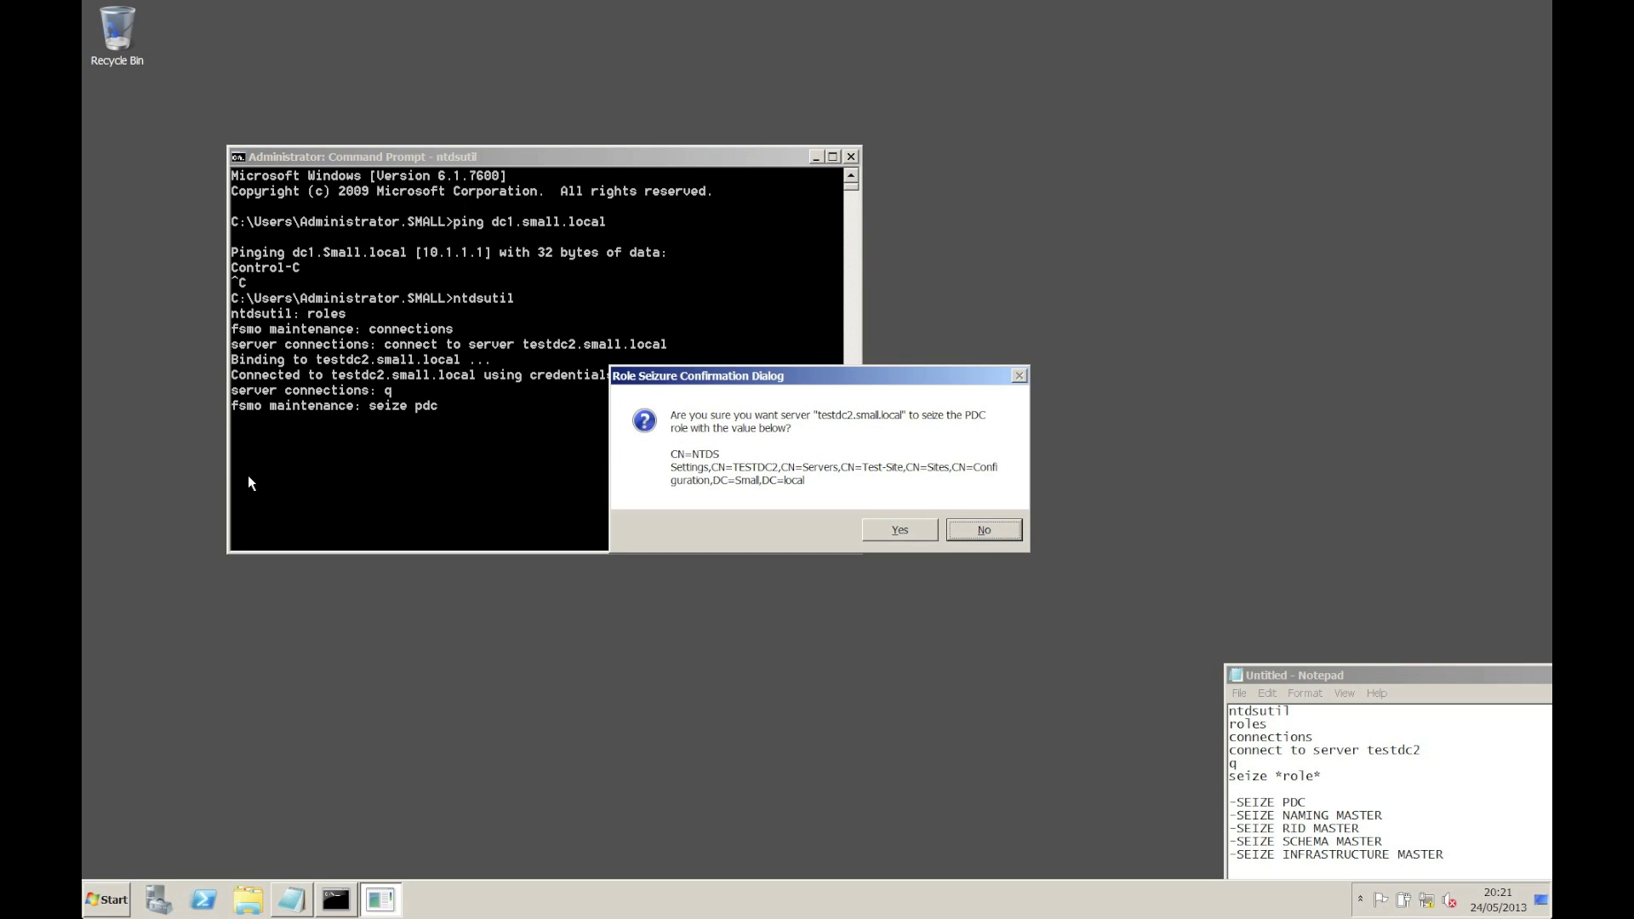
left_click(899, 531)
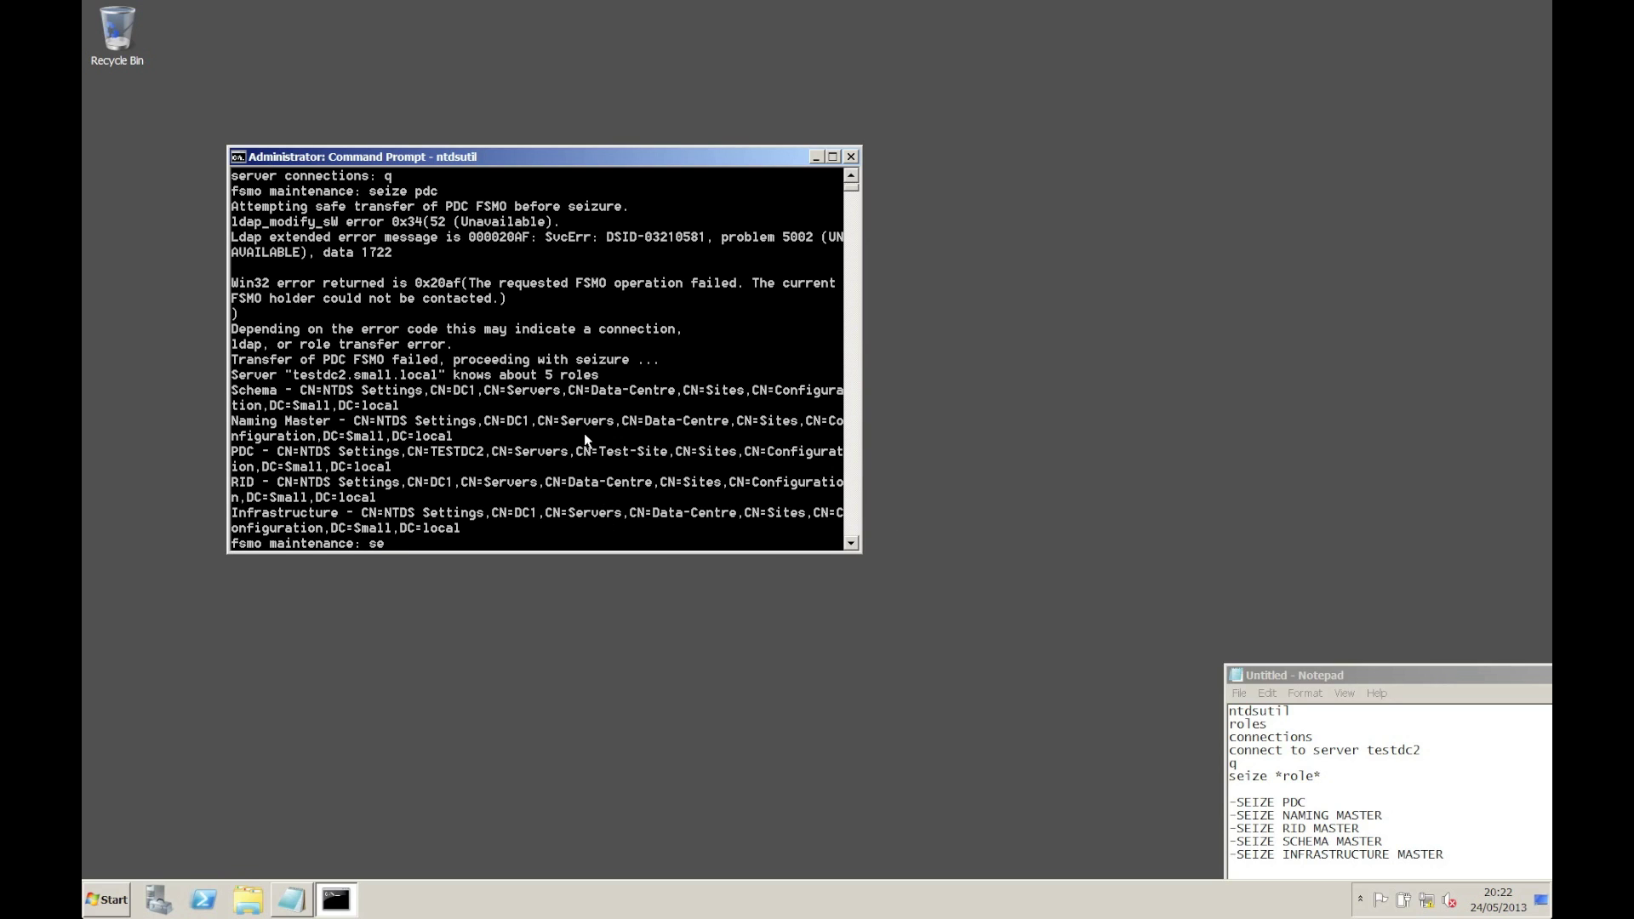
Seize the naming master role for testdc2.small.local and accept the role seizure
type("ize naming master")
key("Return")
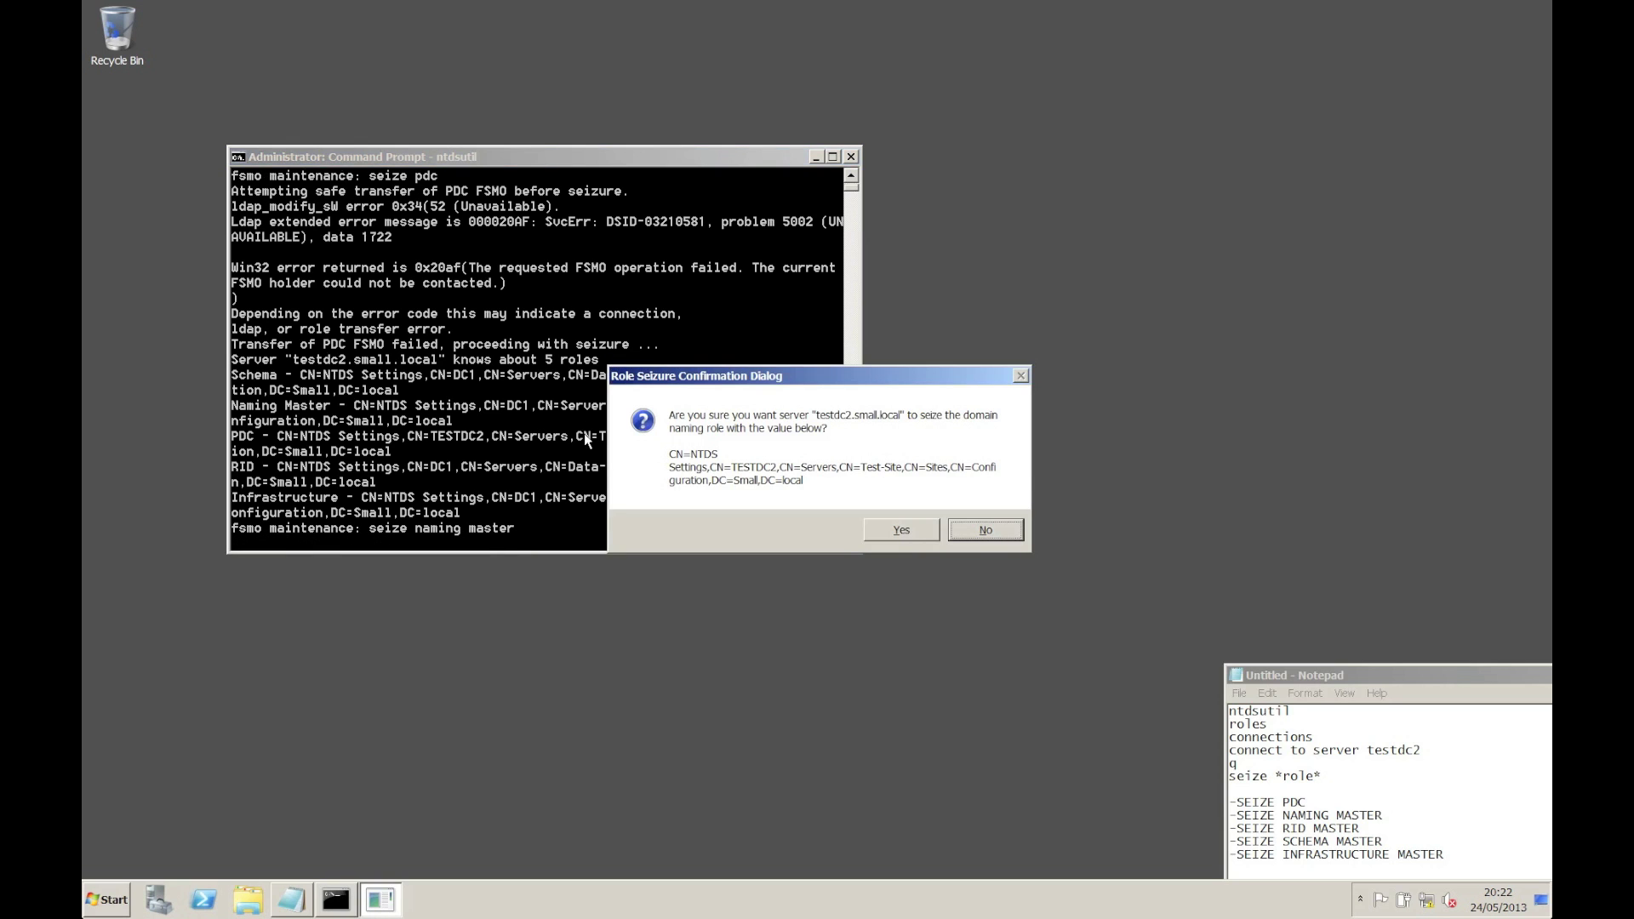
left_click(907, 527)
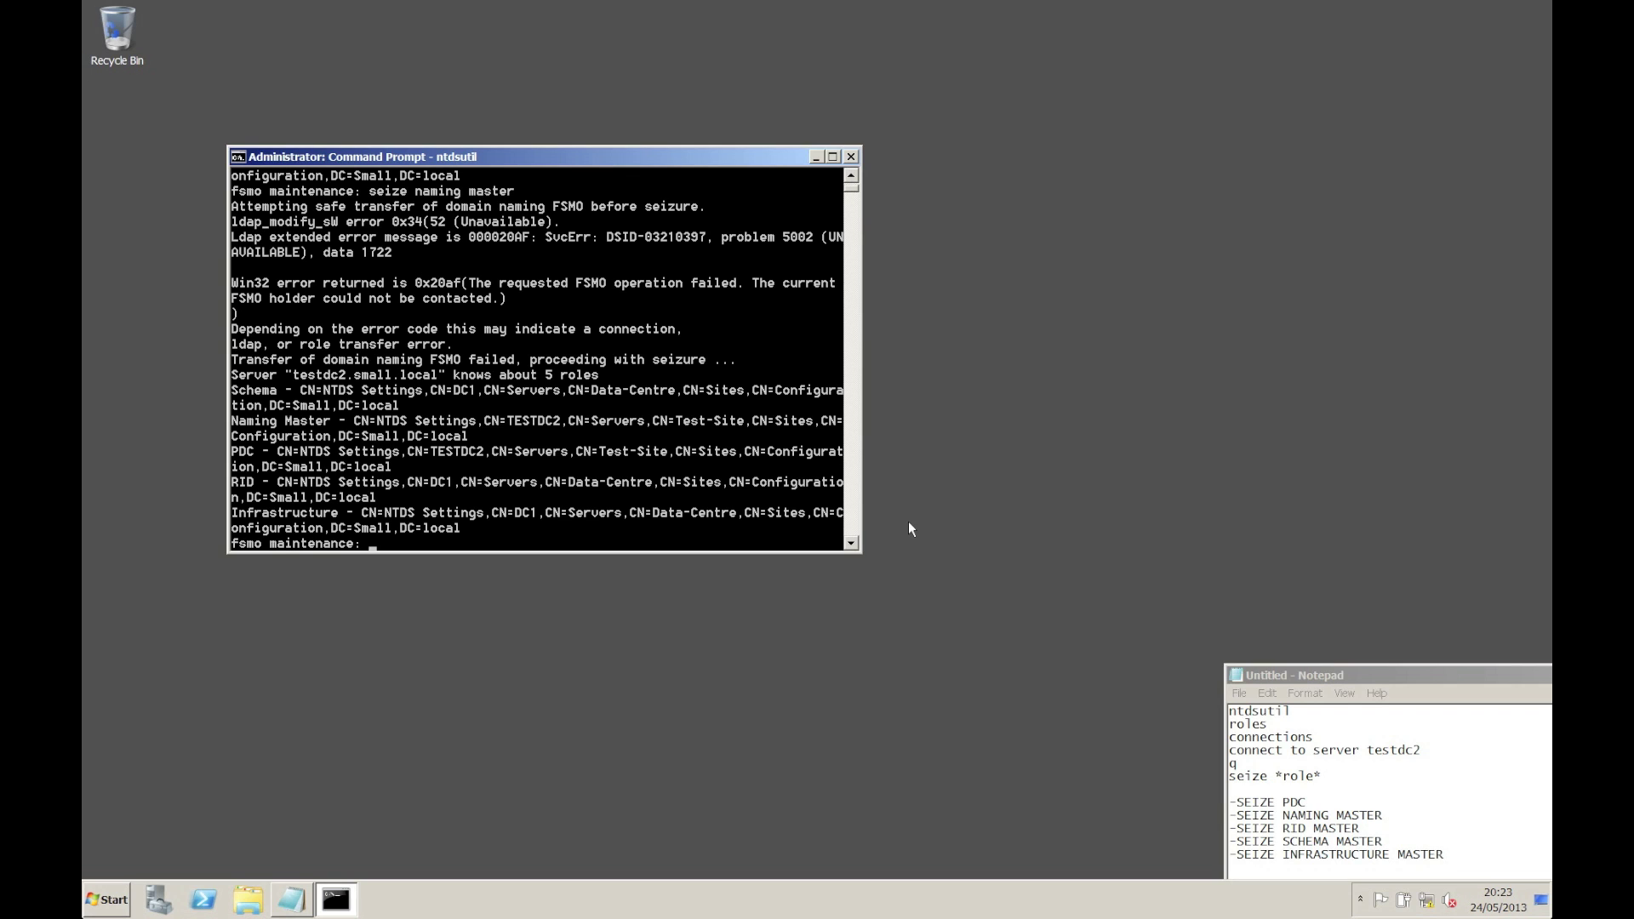
Seize the RID master role for testdc2.small.local and accept the role seizure
type("seize rid master")
key("Return")
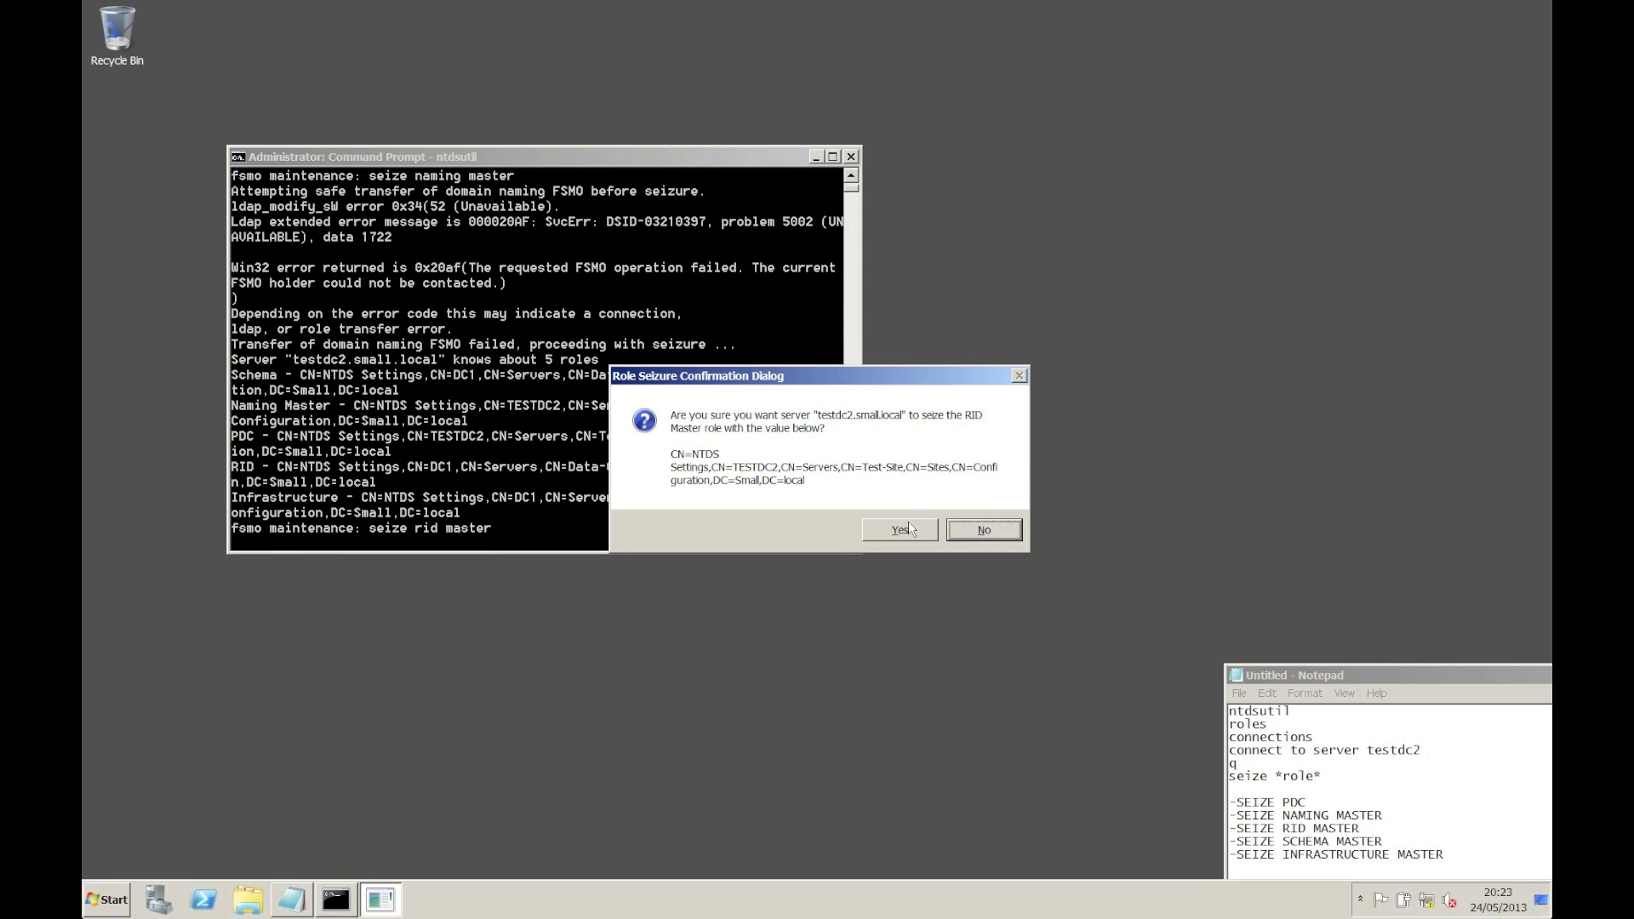
left_click(908, 526)
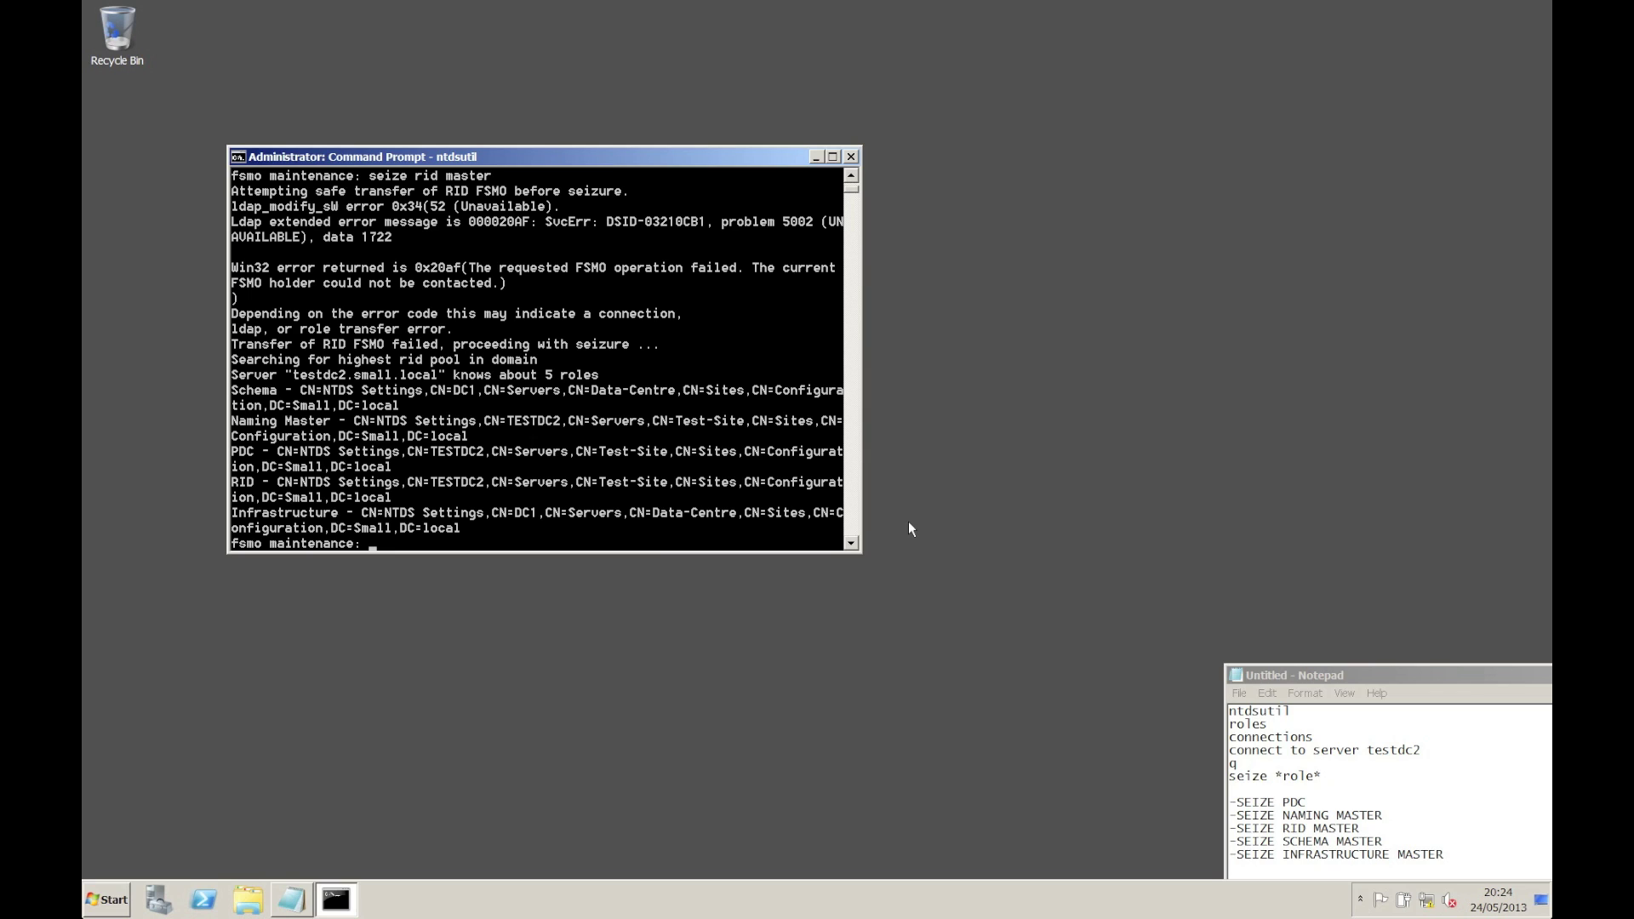
key("Up")
type("seize s")
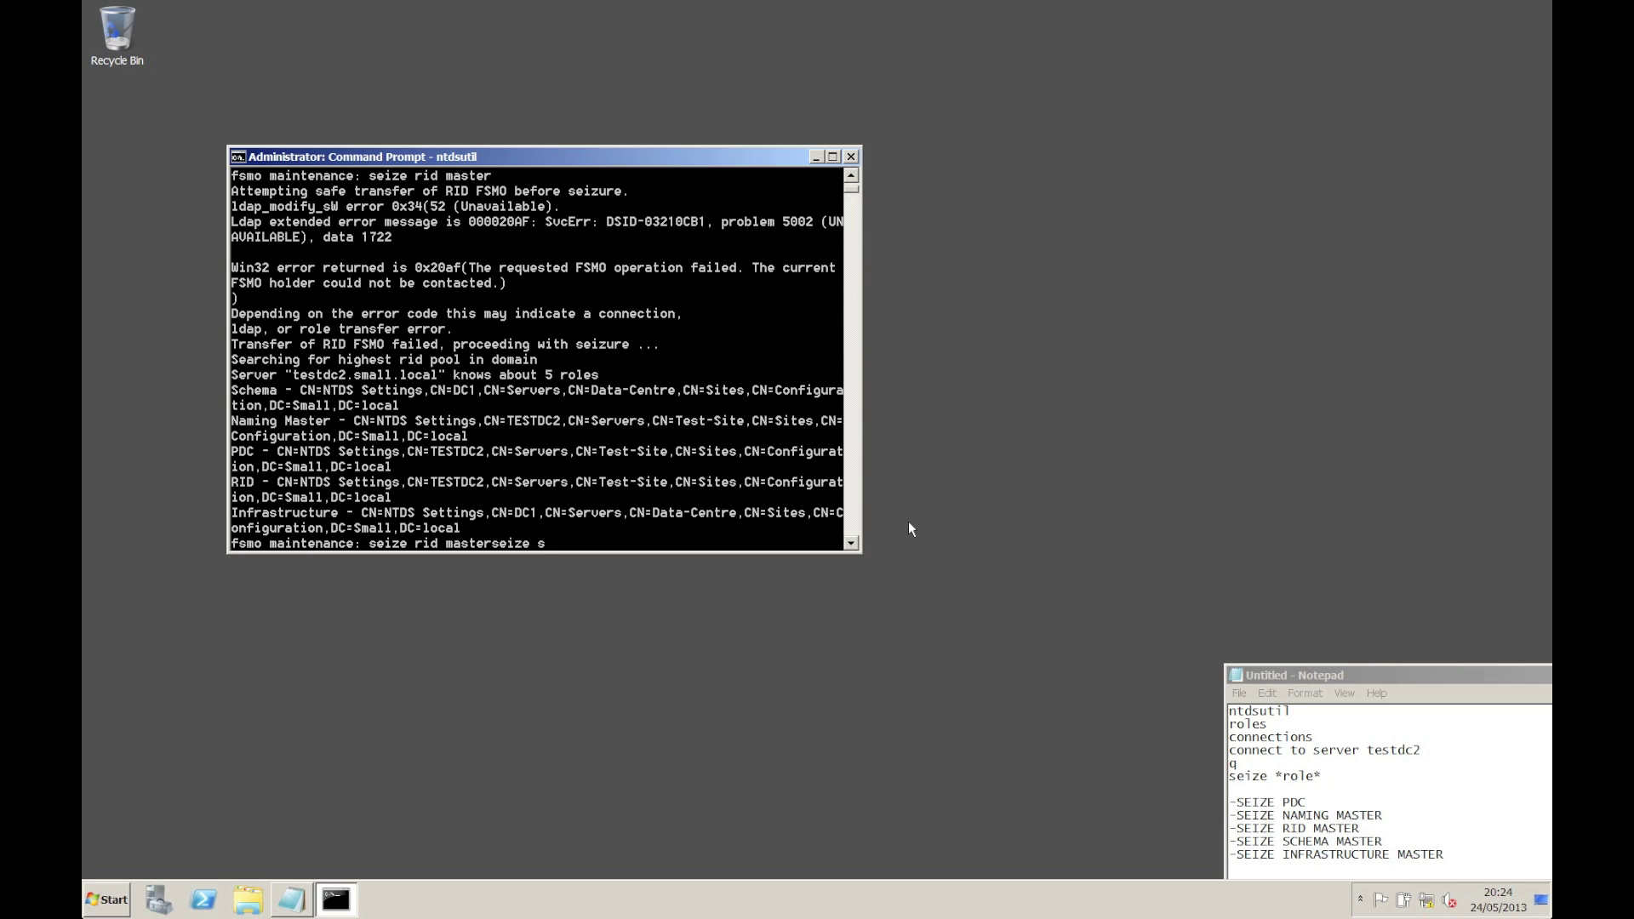
key("BackSpace")
key("BackSpace")
key("BackSpace")
key("BackSpace")
key("BackSpace")
key("BackSpace")
key("BackSpace")
key("BackSpace")
key("BackSpace")
key("BackSpace")
key("BackSpace")
key("BackSpace")
key("BackSpace")
key("BackSpace")
key("BackSpace")
key("BackSpace")
key("BackSpace")
key("BackSpace")
key("BackSpace")
key("BackSpace")
Seize the schema master role for testdc2.small.local and accept the role seizure
type("seize schema master")
key("Return")
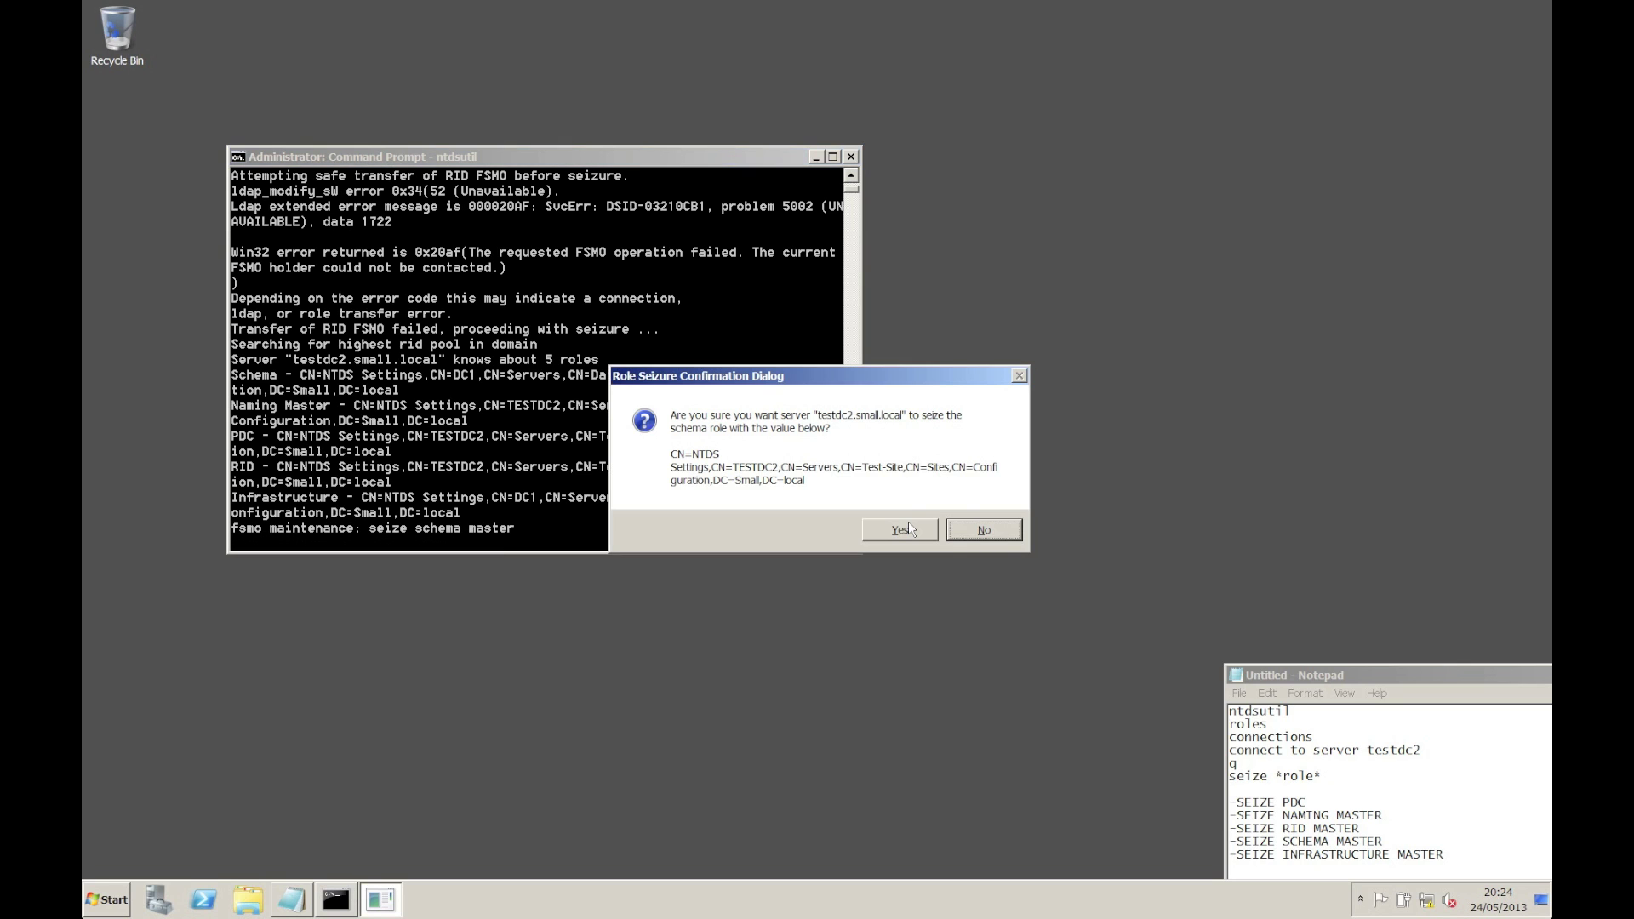
left_click(907, 528)
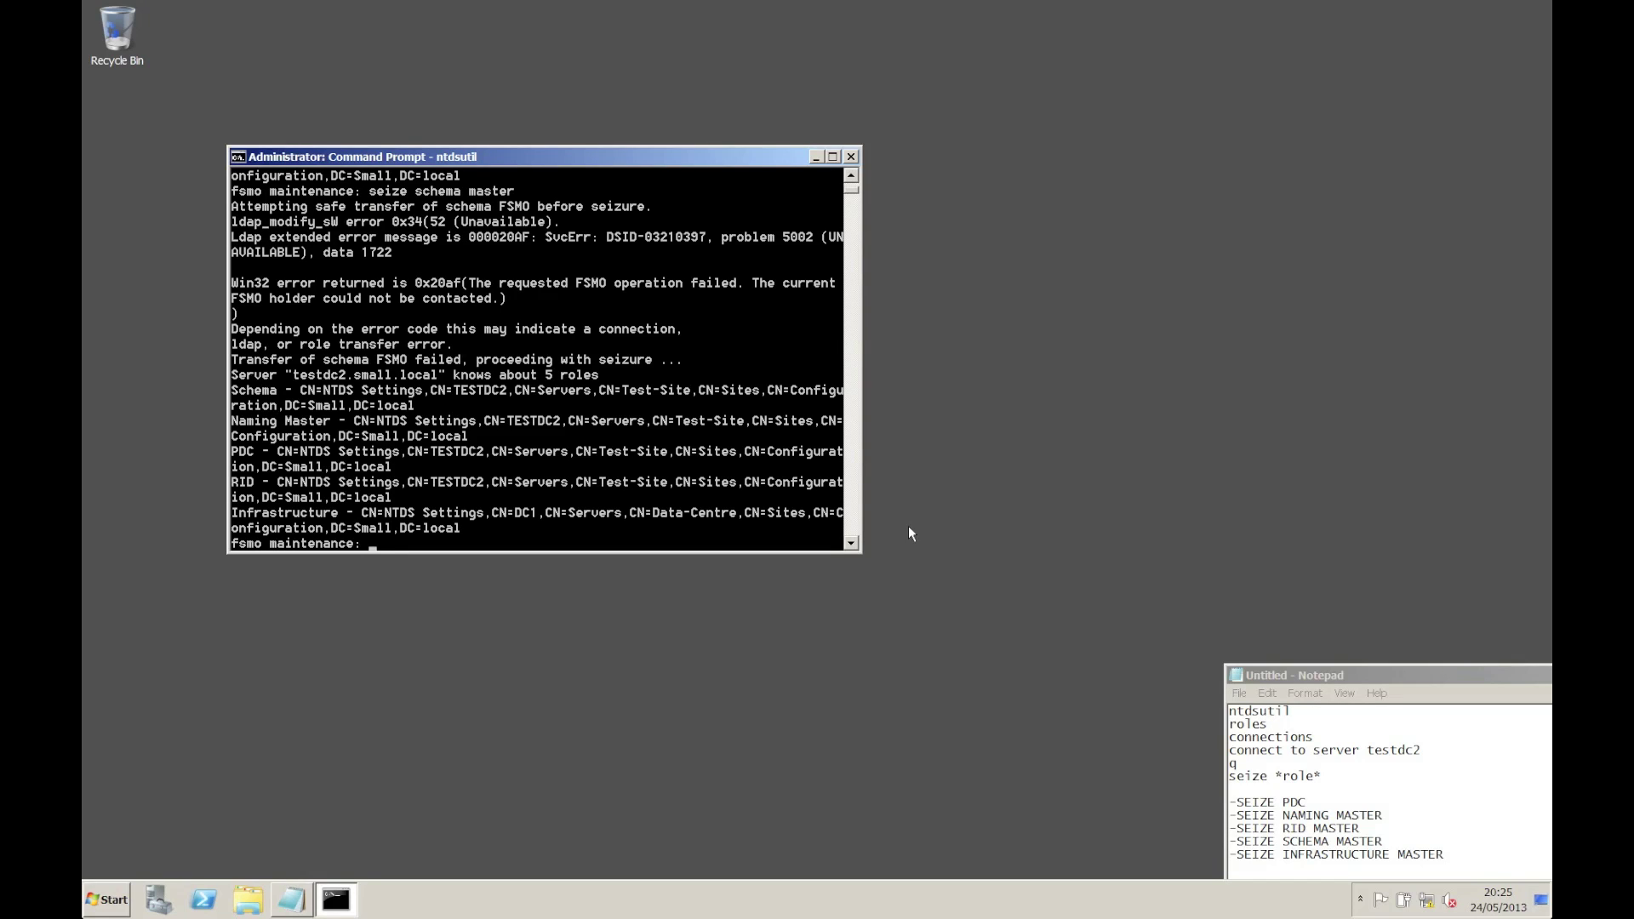
Seize the infrastructure master role for testdc2.small.local and accept the role seizure
type("seize infrastructure master")
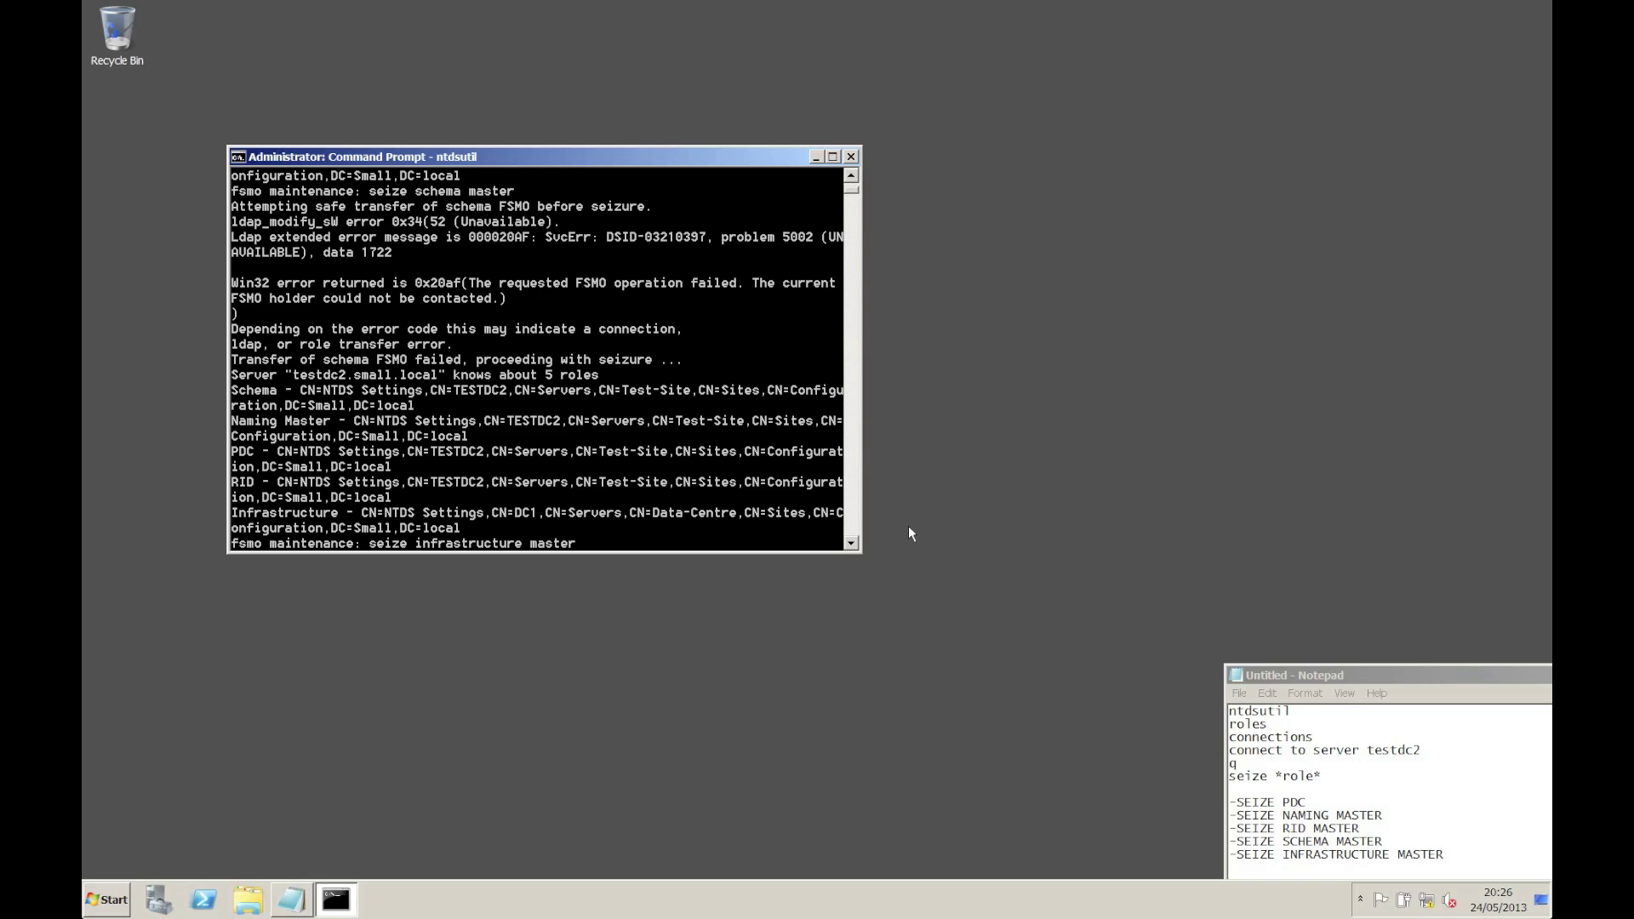
key("Return")
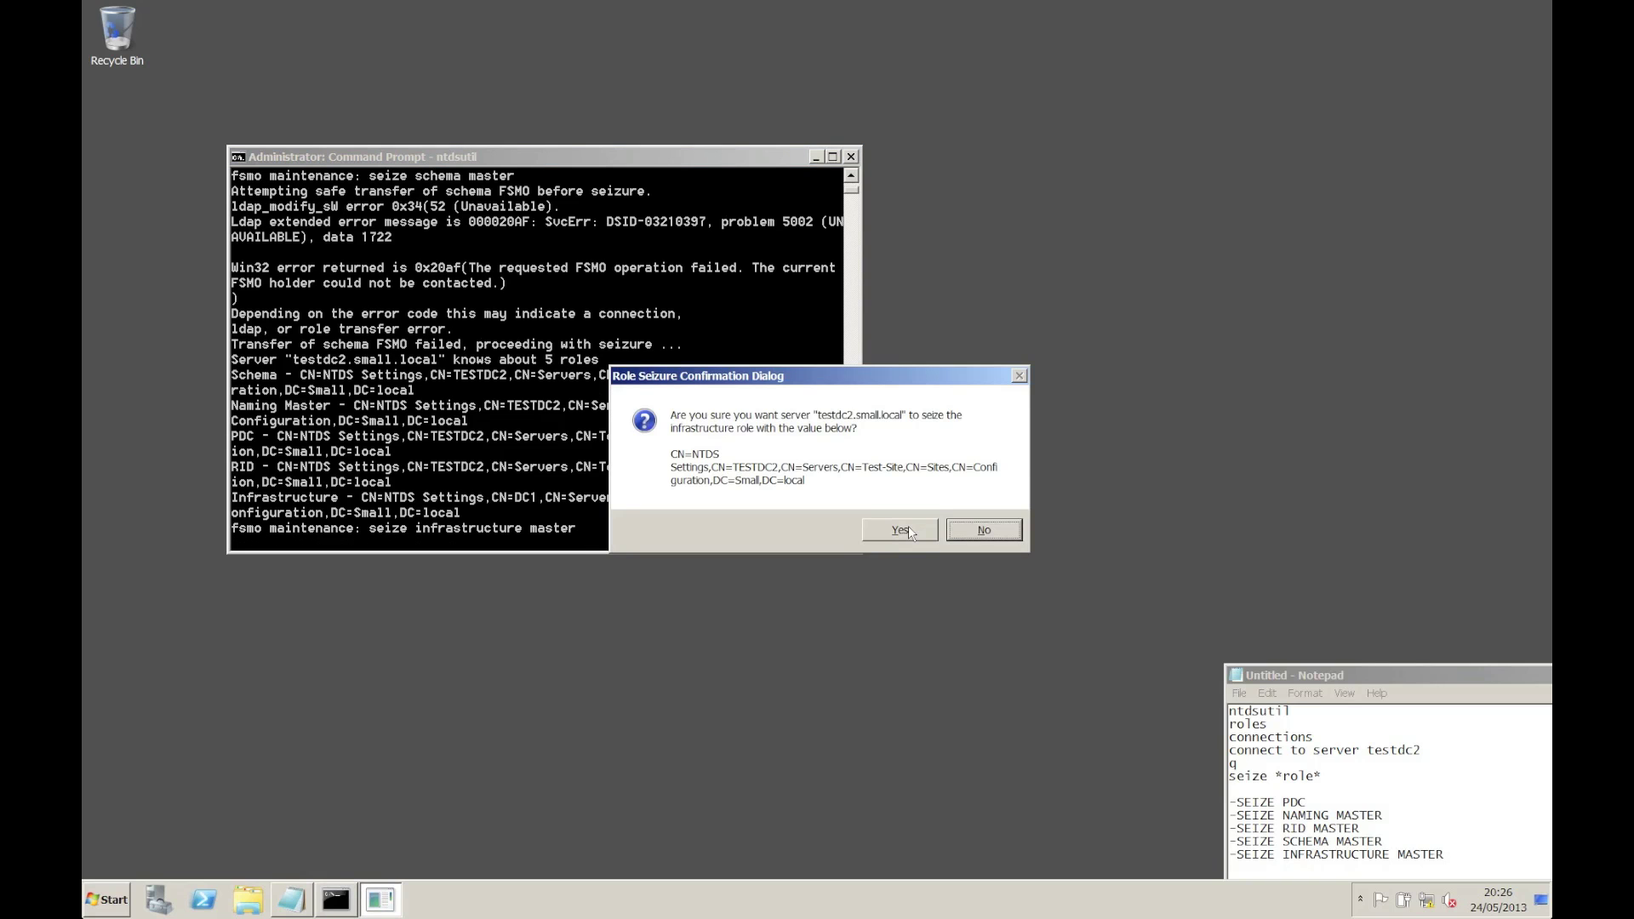
left_click(900, 529)
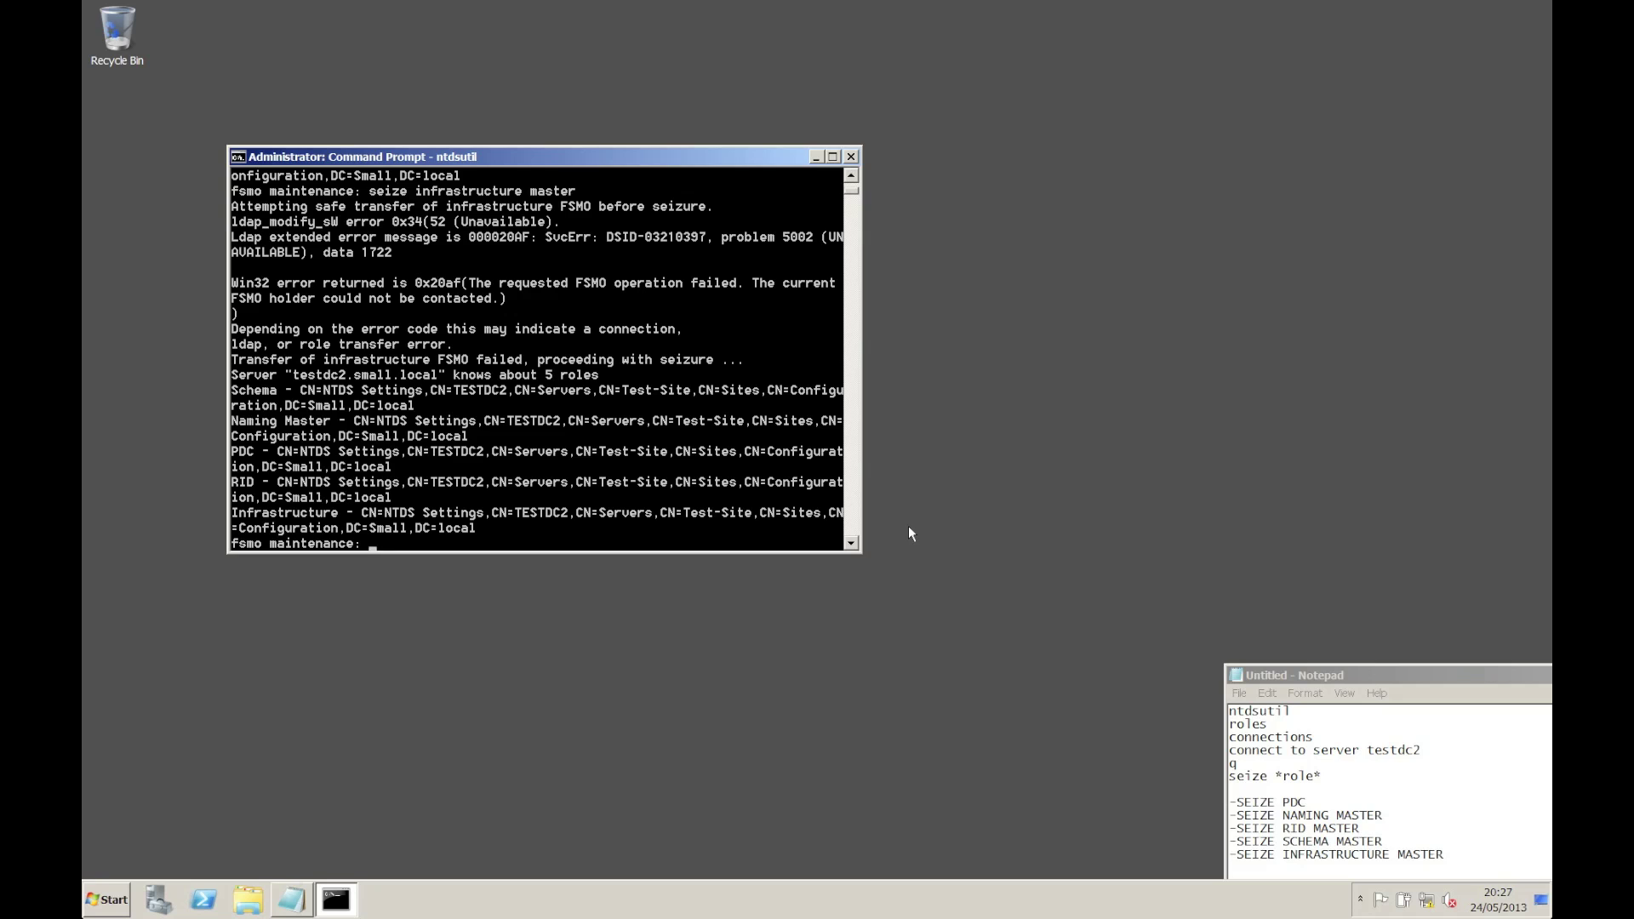
Quit FSMO maintenance and ntdsutil, and close the command prompt session
type("q")
key("Return")
type("q")
key("Return")
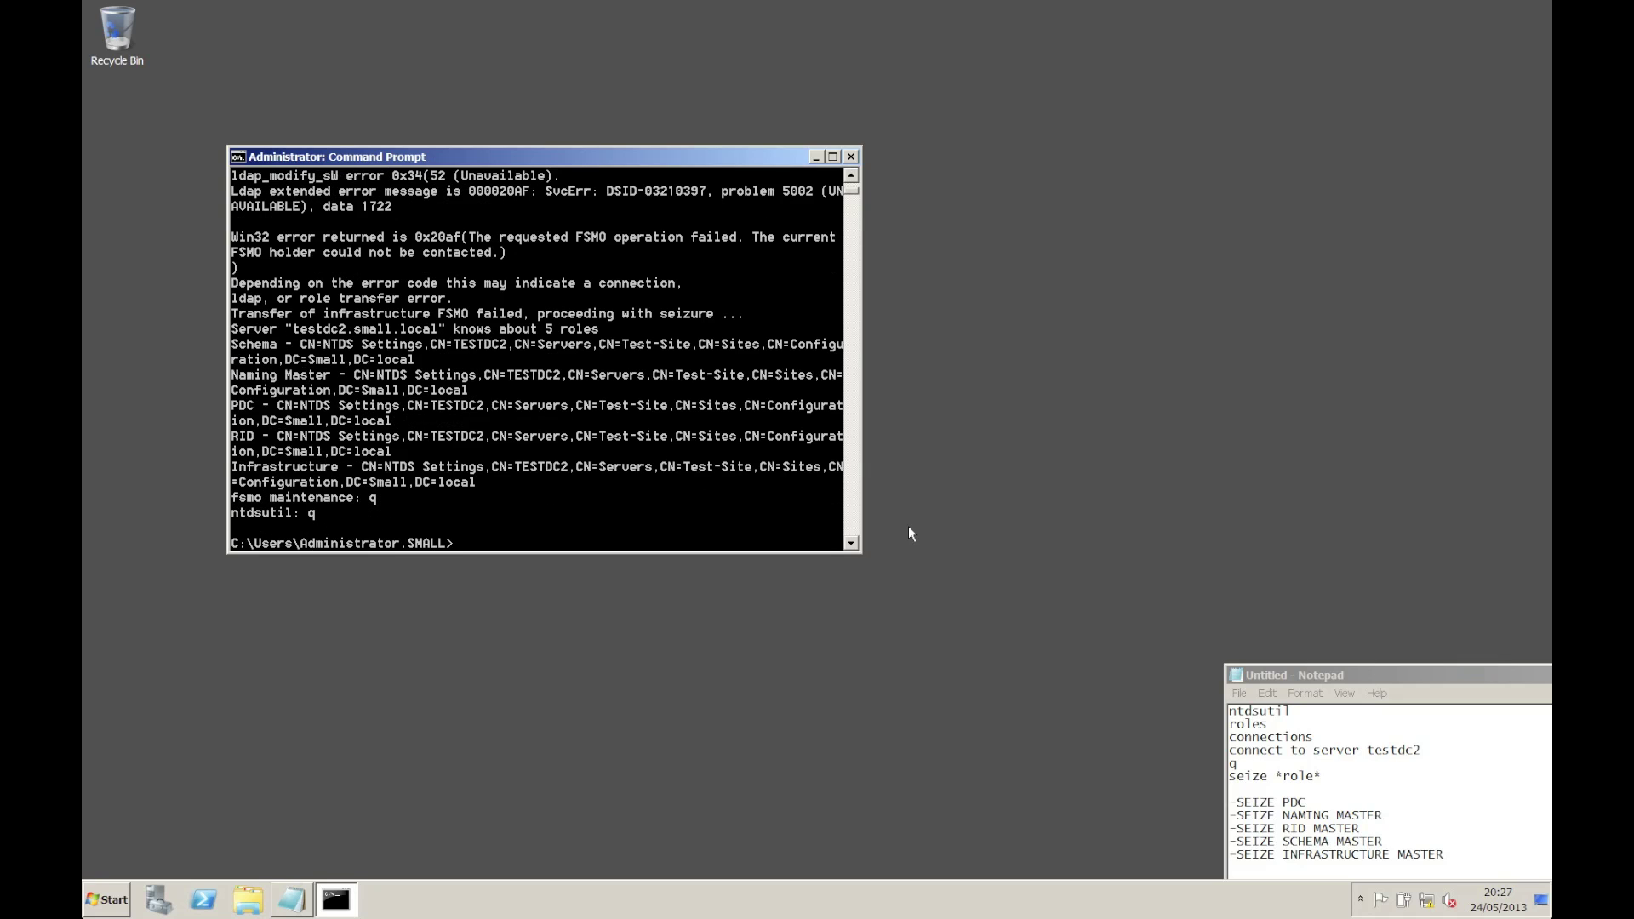
type("exit")
key("Return")
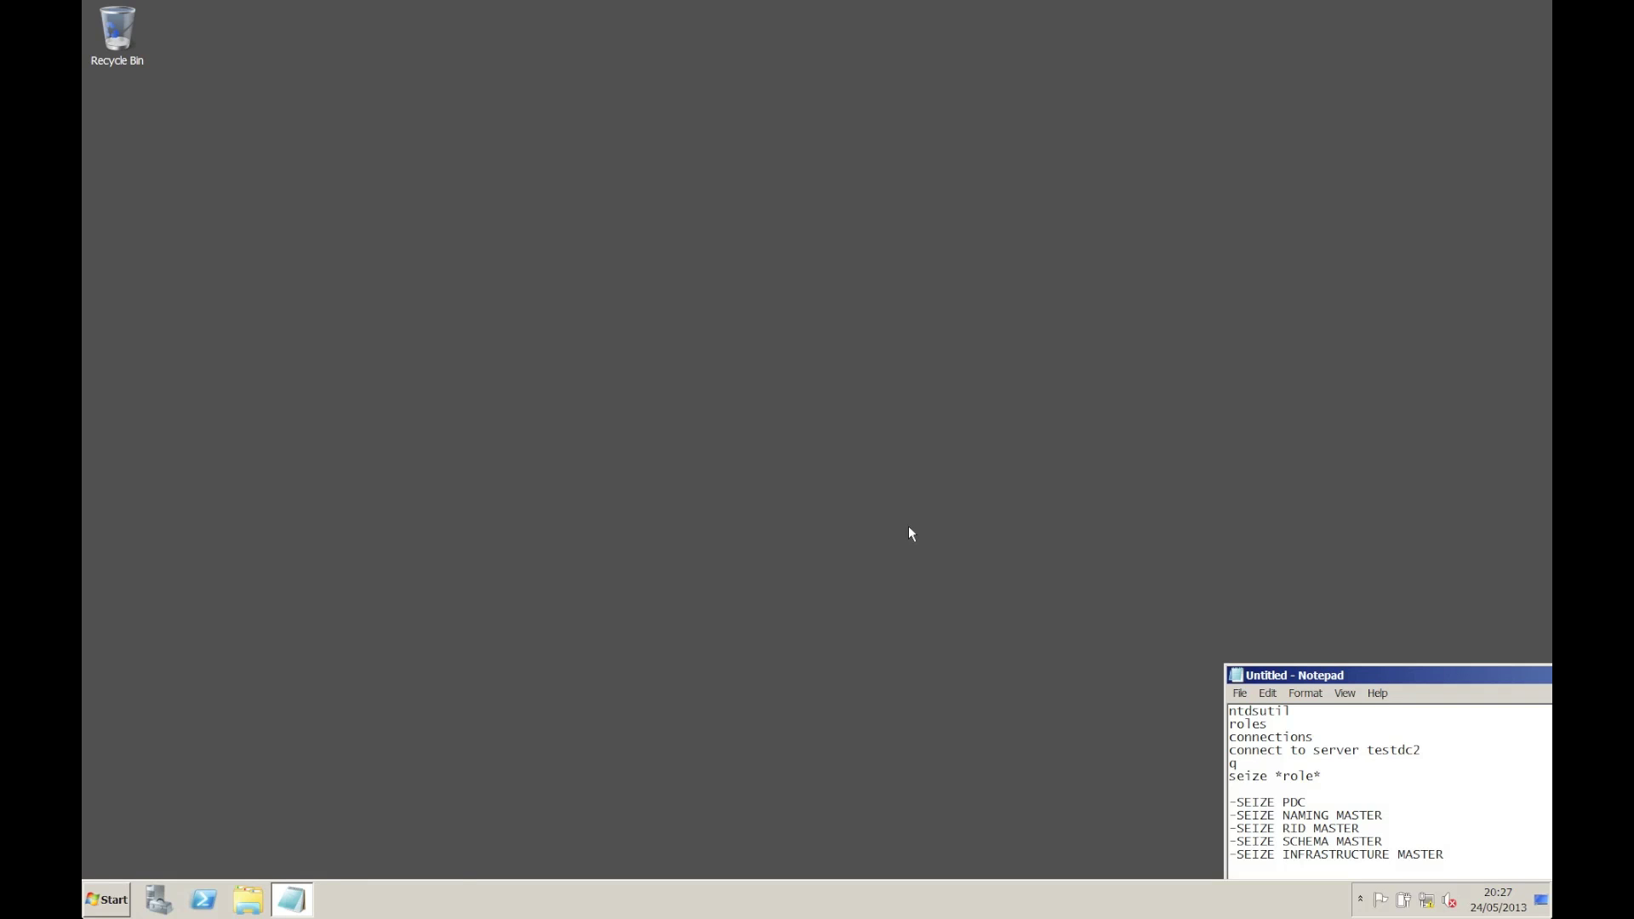
Launch Active Directory Users and Computers (dsa.msc) and look through the Demo Users unit under Corp in Small.local
key("super")
type("dsa.msc")
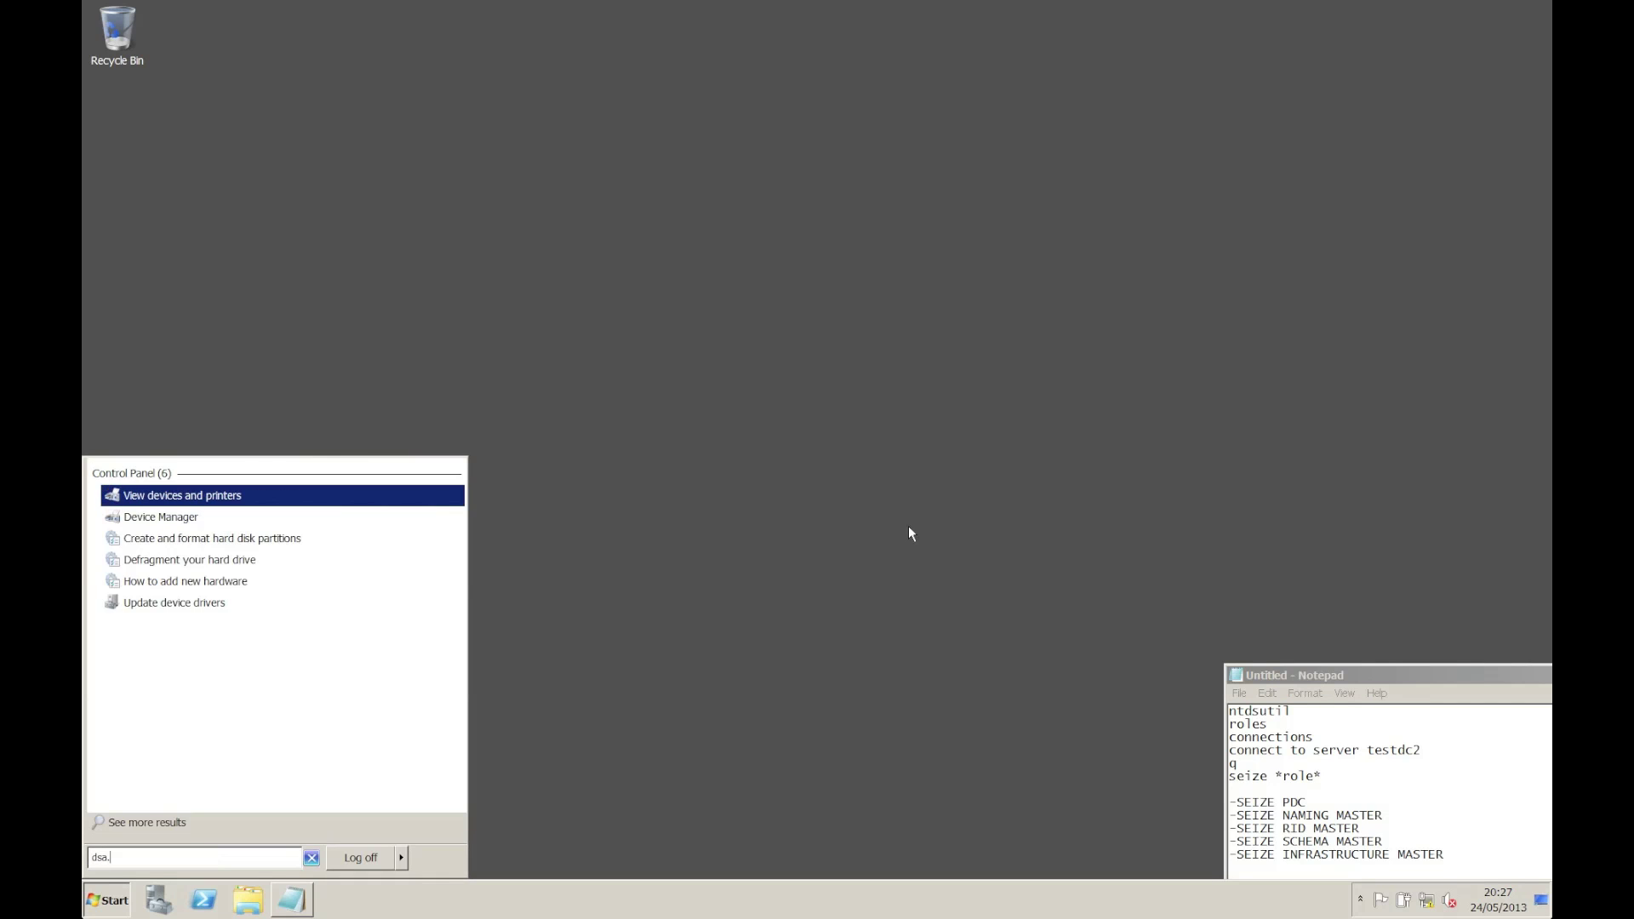
key("Return")
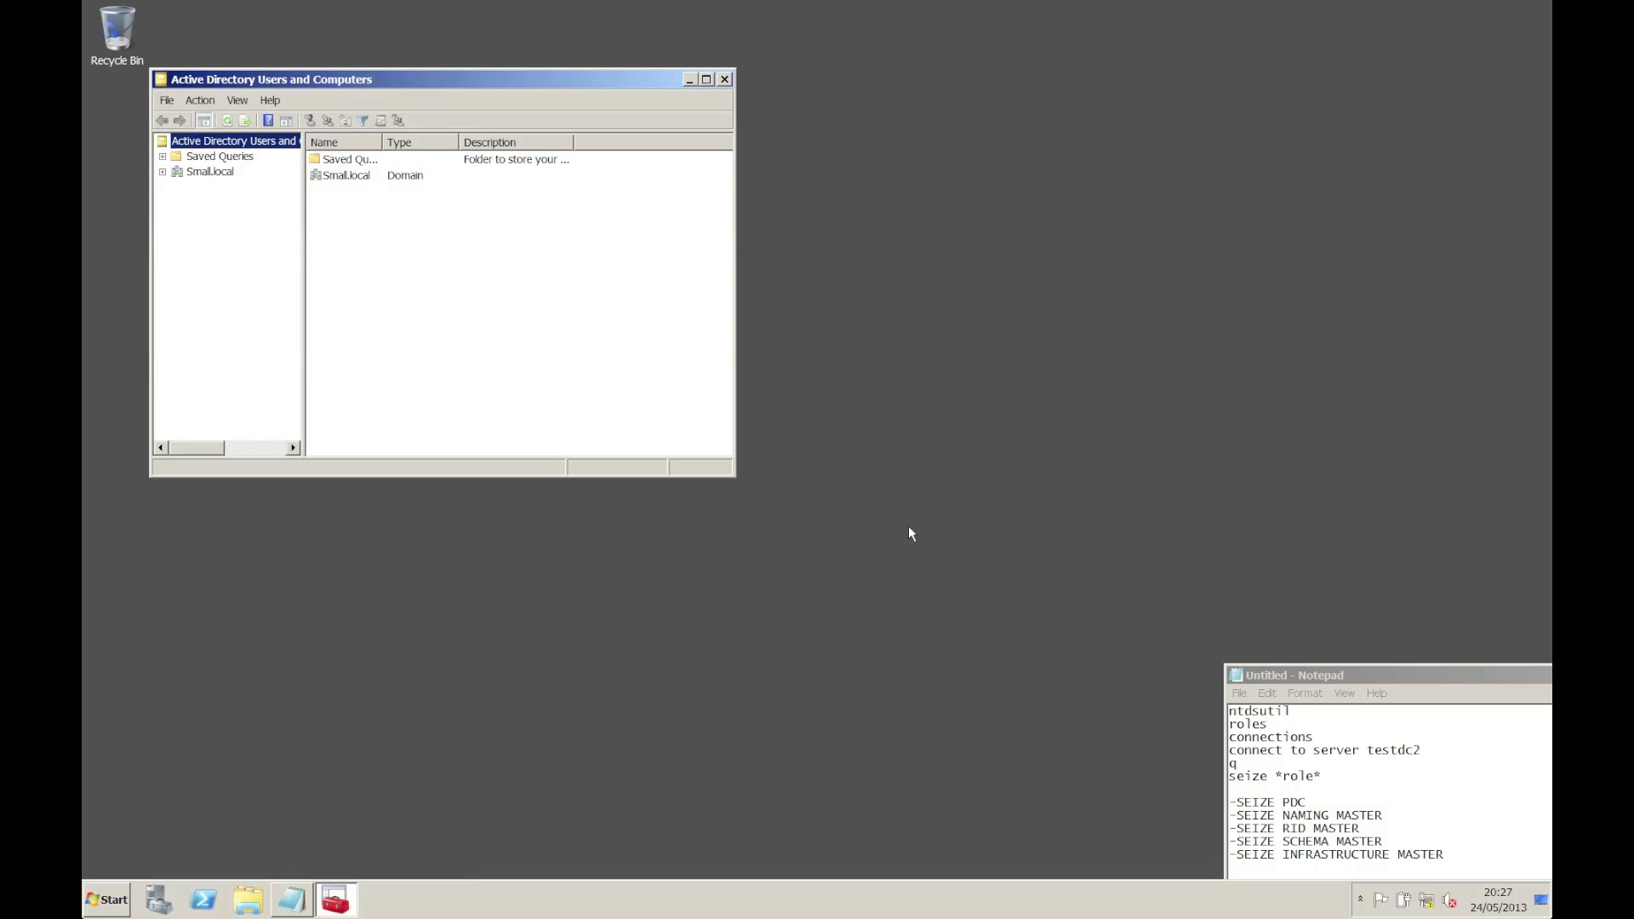
left_click(227, 173)
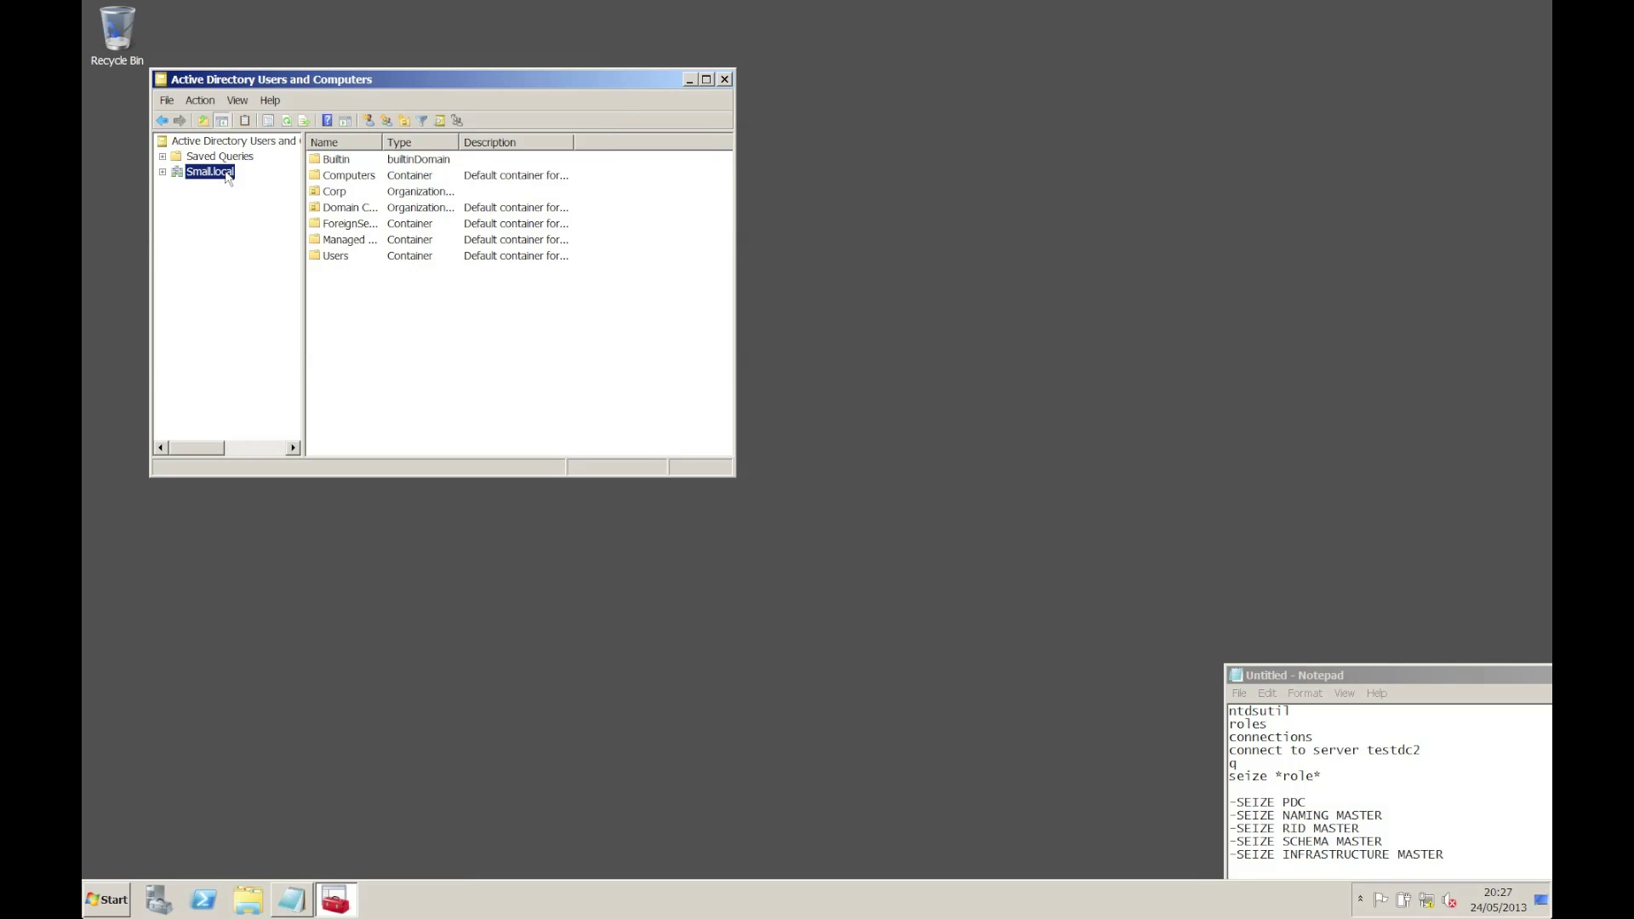
double_click(227, 174)
double_click(218, 218)
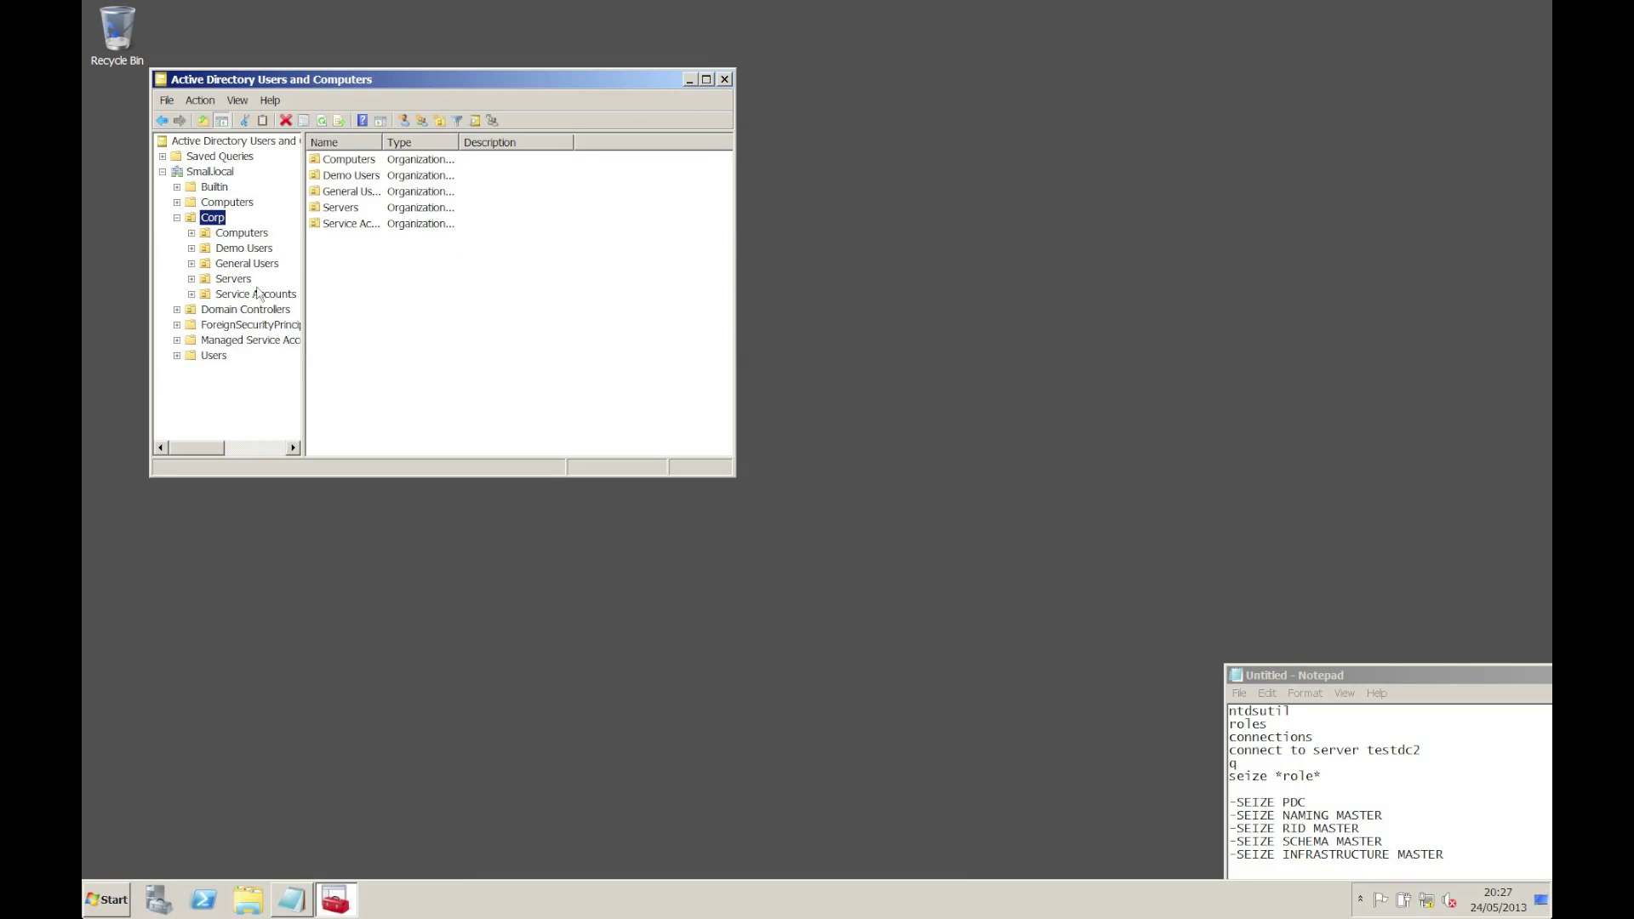
left_click(236, 248)
left_click(378, 243)
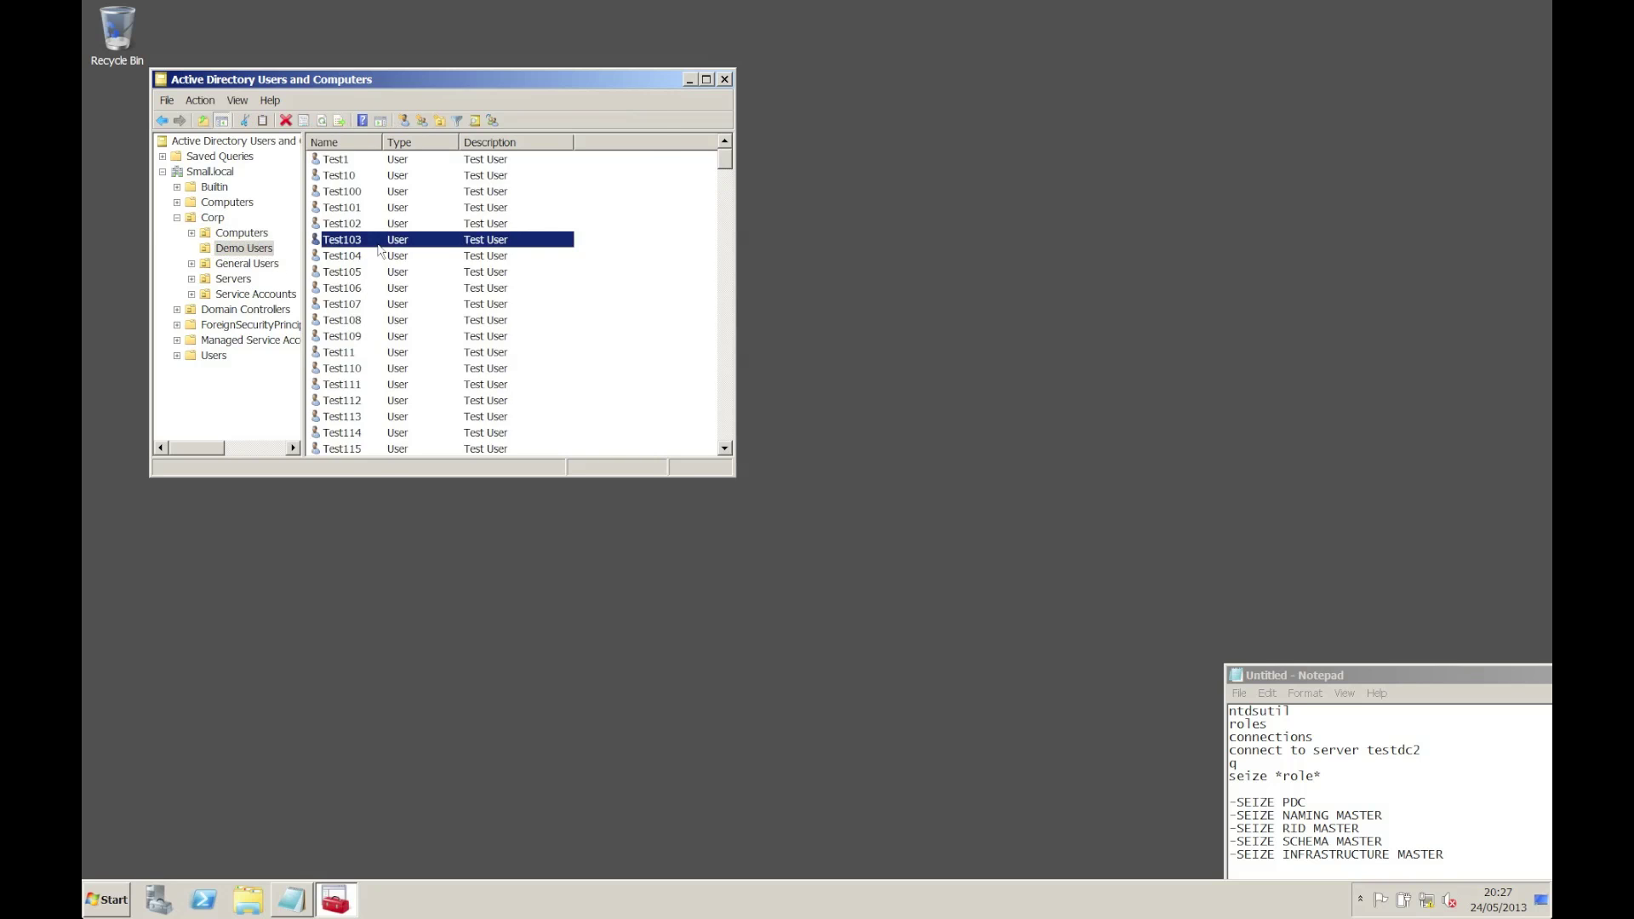
double_click(379, 248)
key("Escape")
Check the operations masters of the Small.local domain, and close Active Directory Users and Computers
right_click(205, 172)
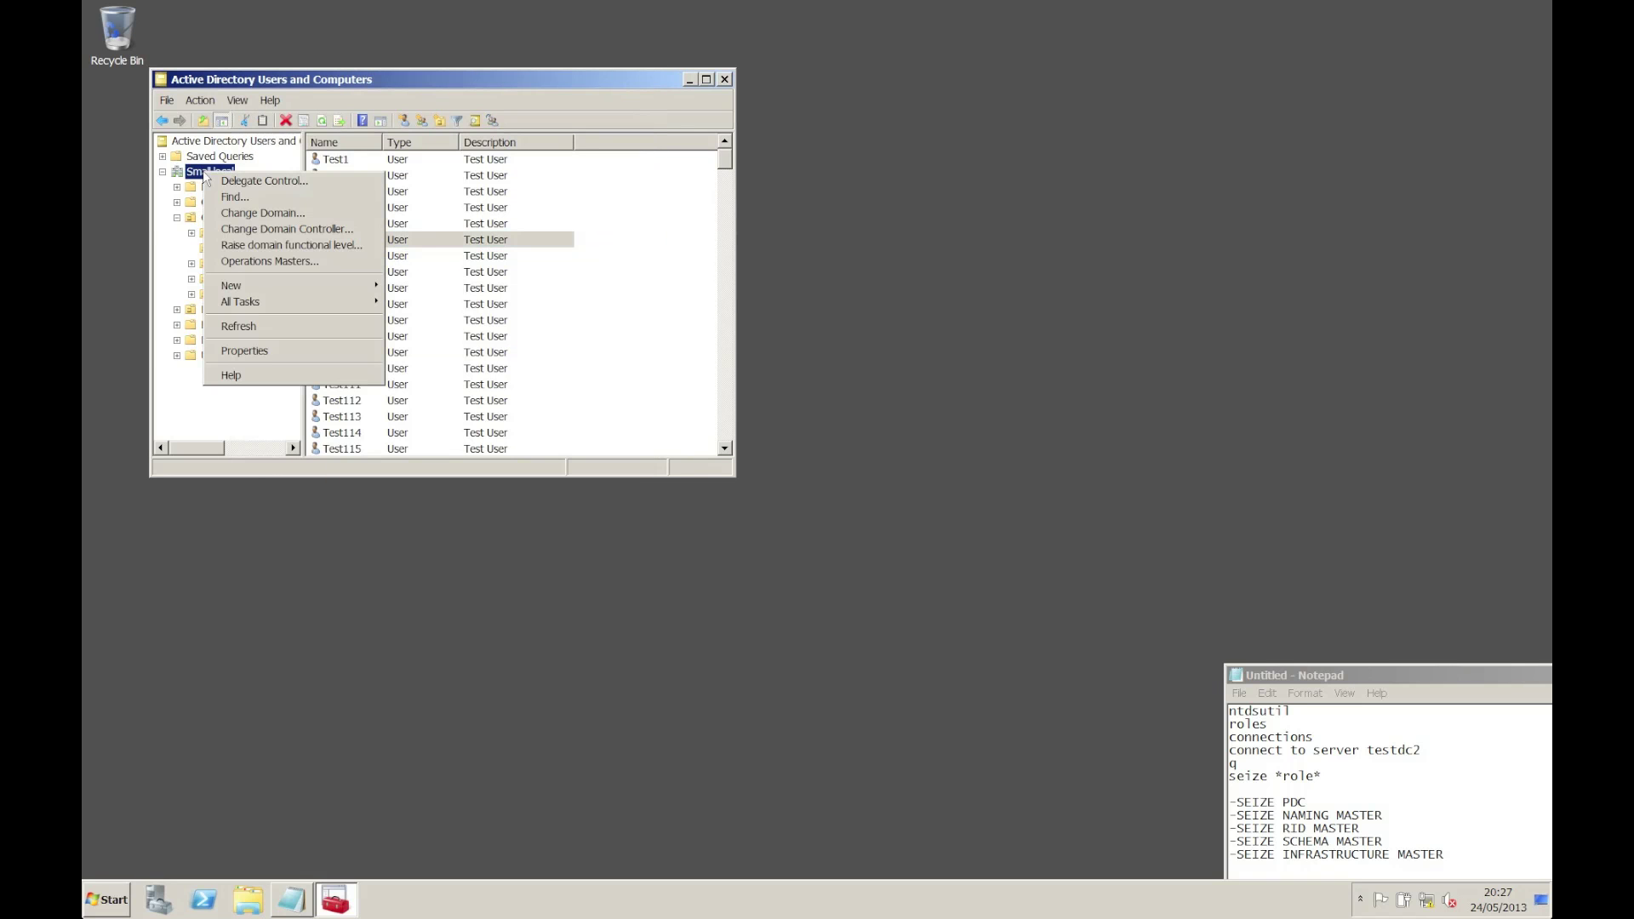
left_click(272, 261)
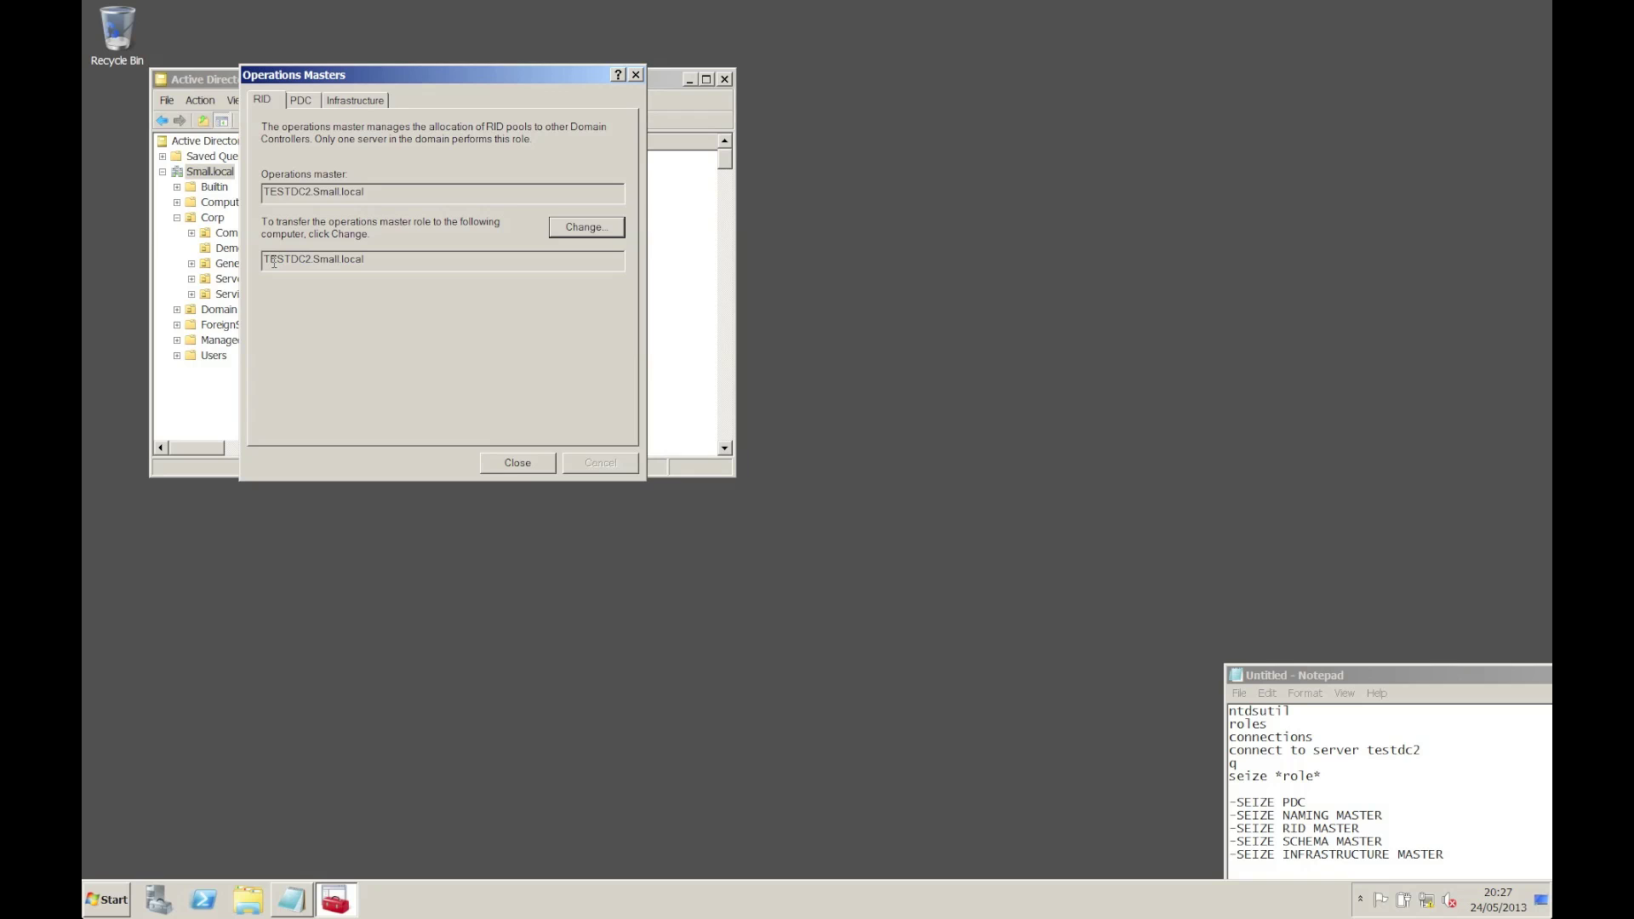
left_click(517, 462)
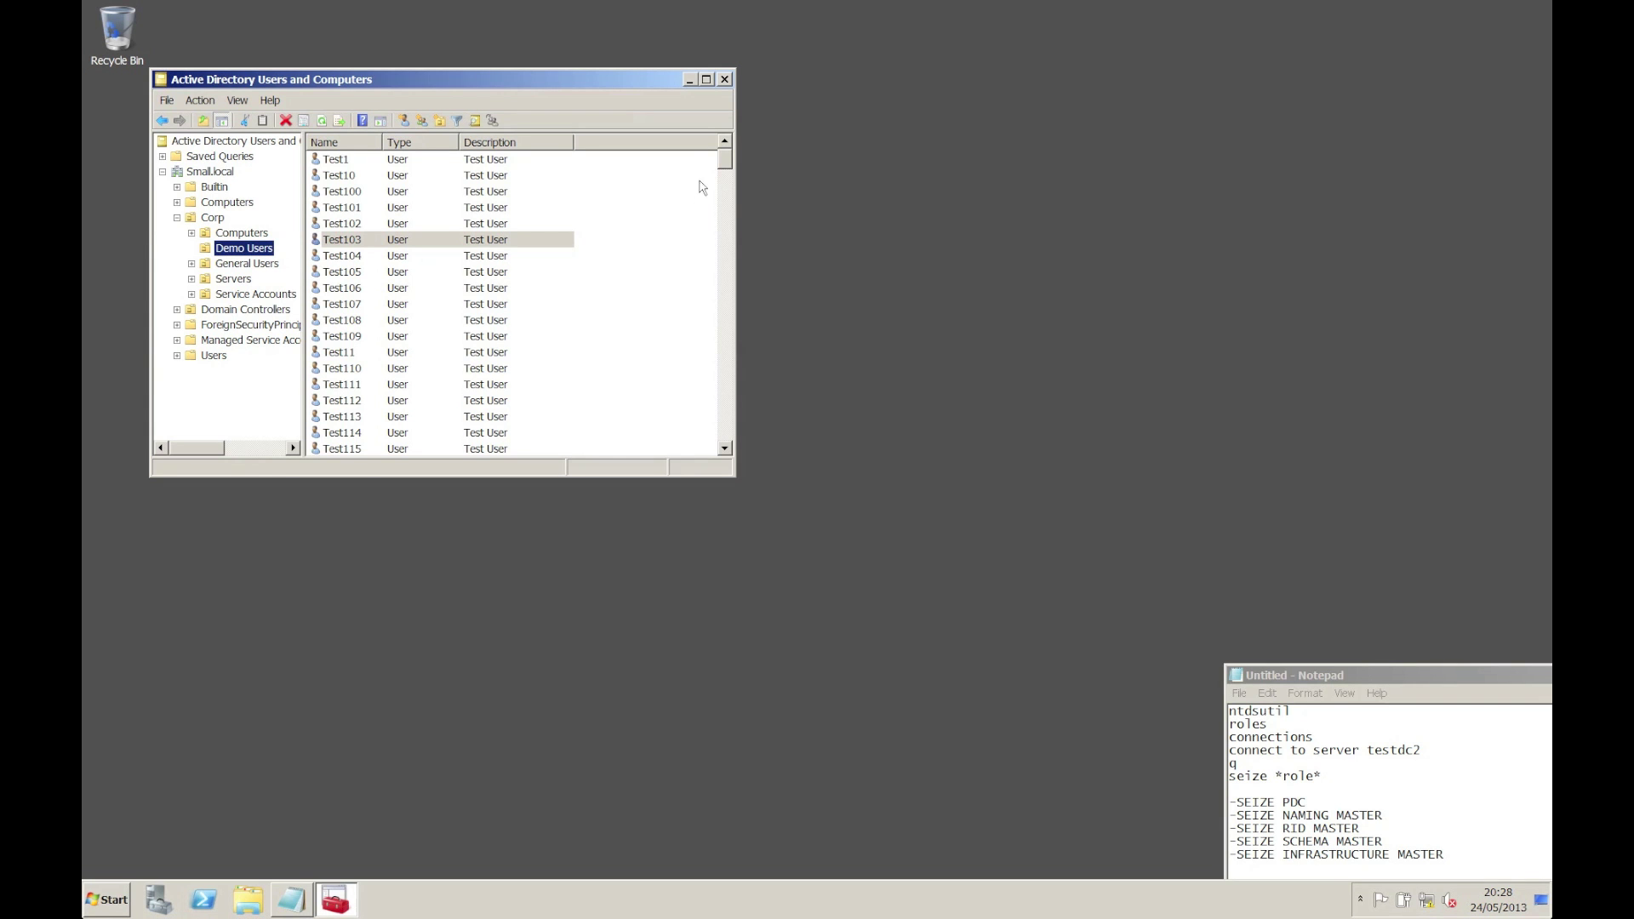
left_click(724, 79)
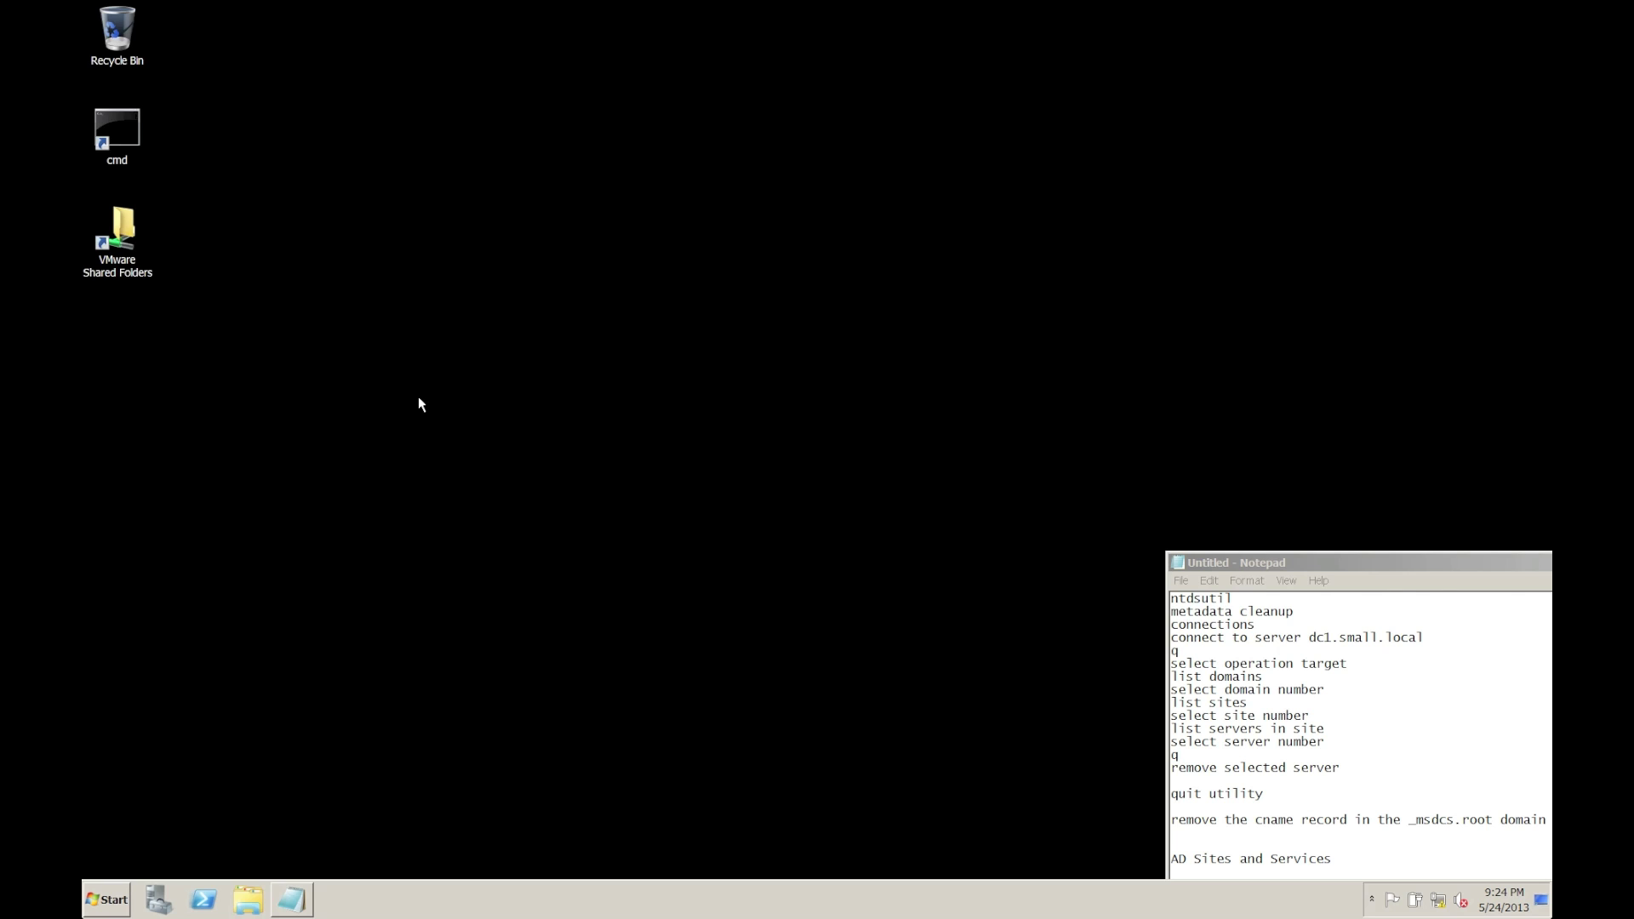
Open a command prompt from the desktop shortcut, start ntdsutil and enter metadata cleanup
double_click(119, 126)
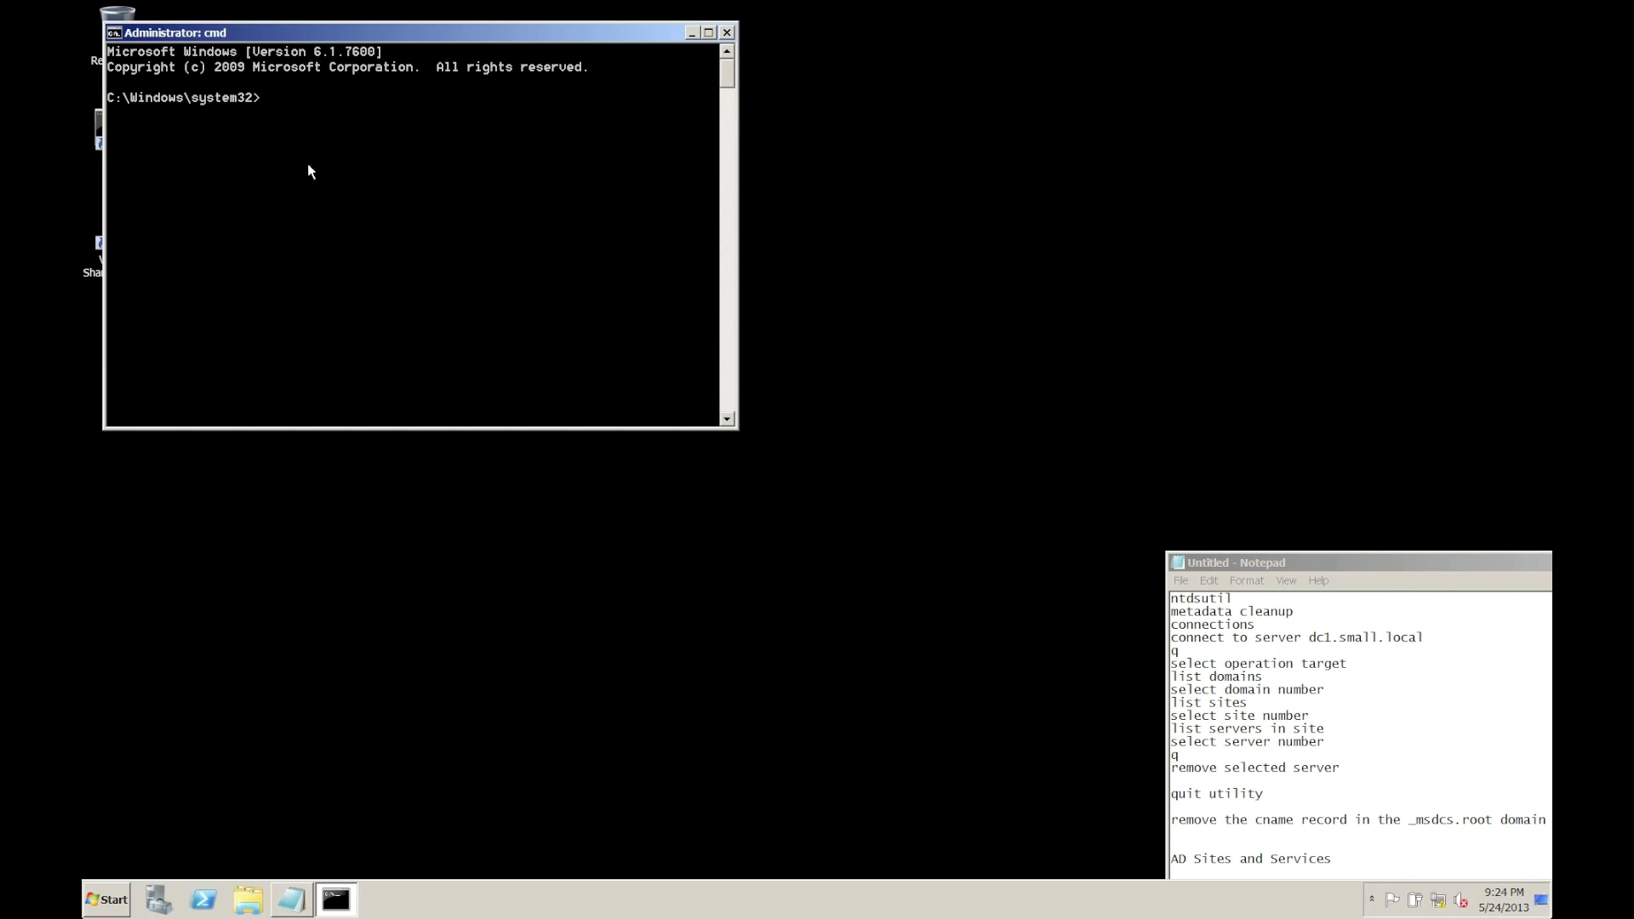
left_click_drag(341, 42, 652, 107)
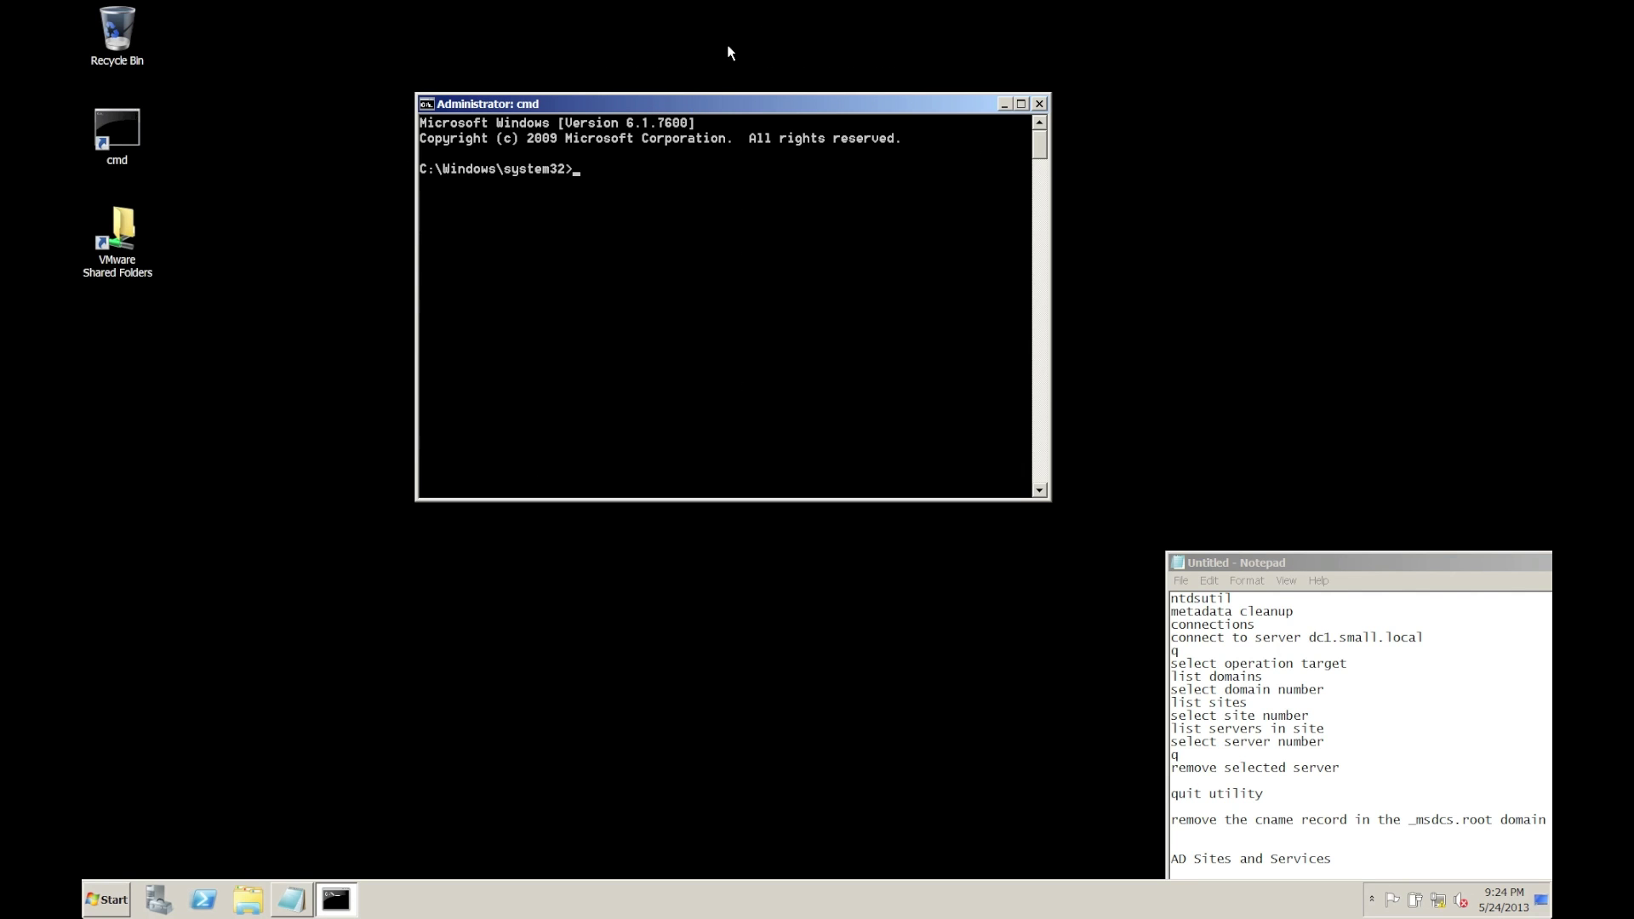
type("ntdsutil")
key("Return")
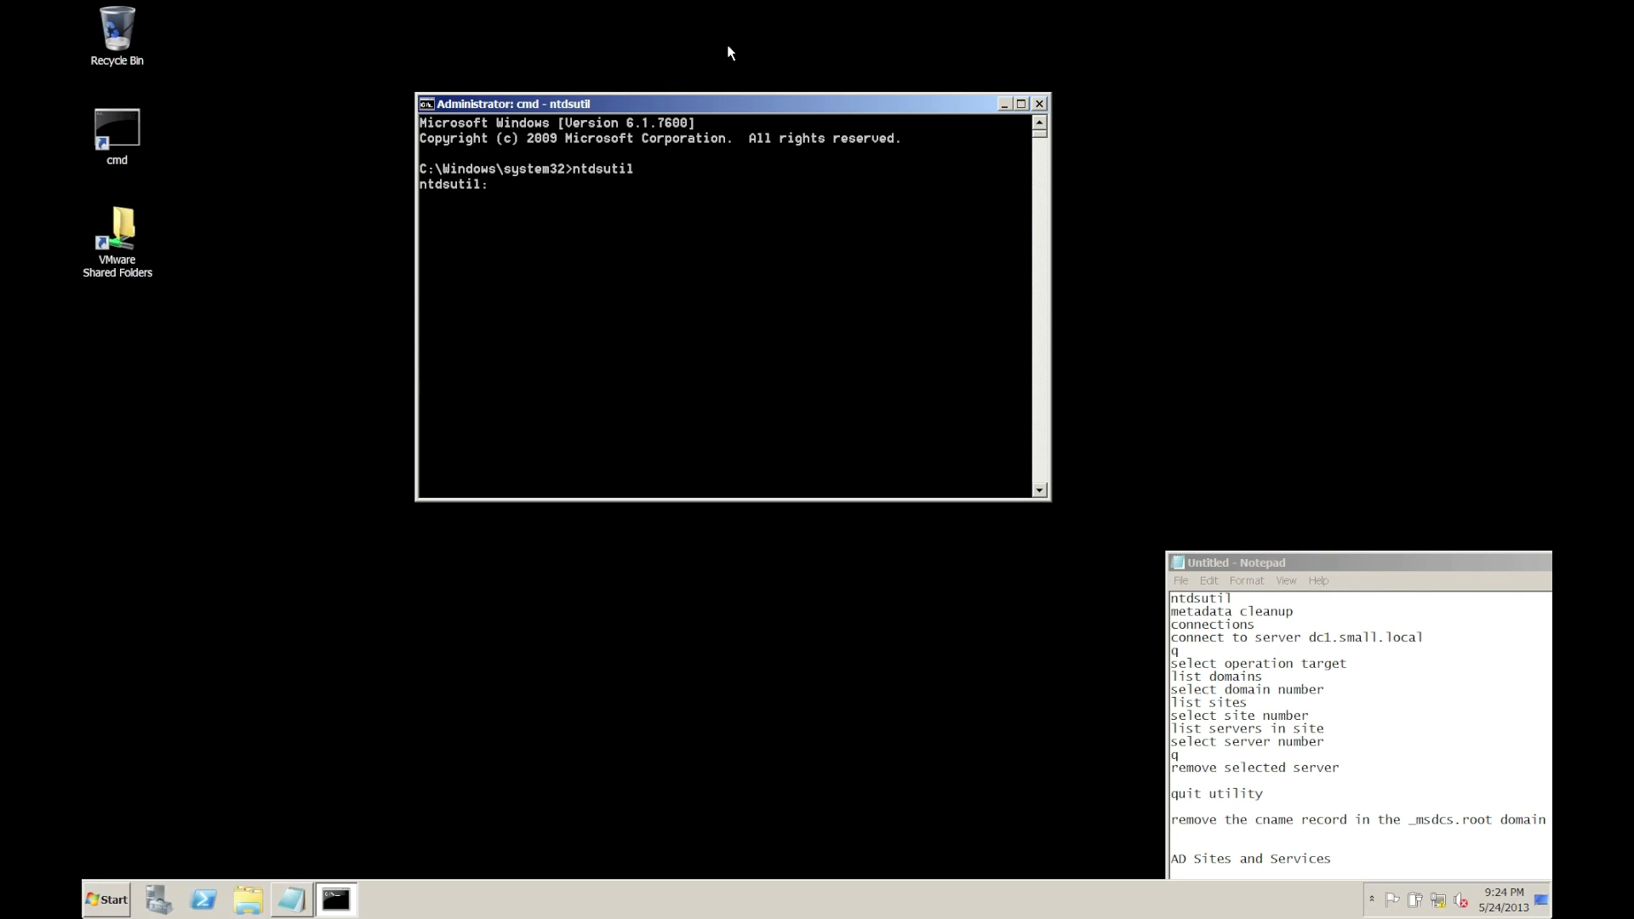
type("metadata cleanup")
key("Return")
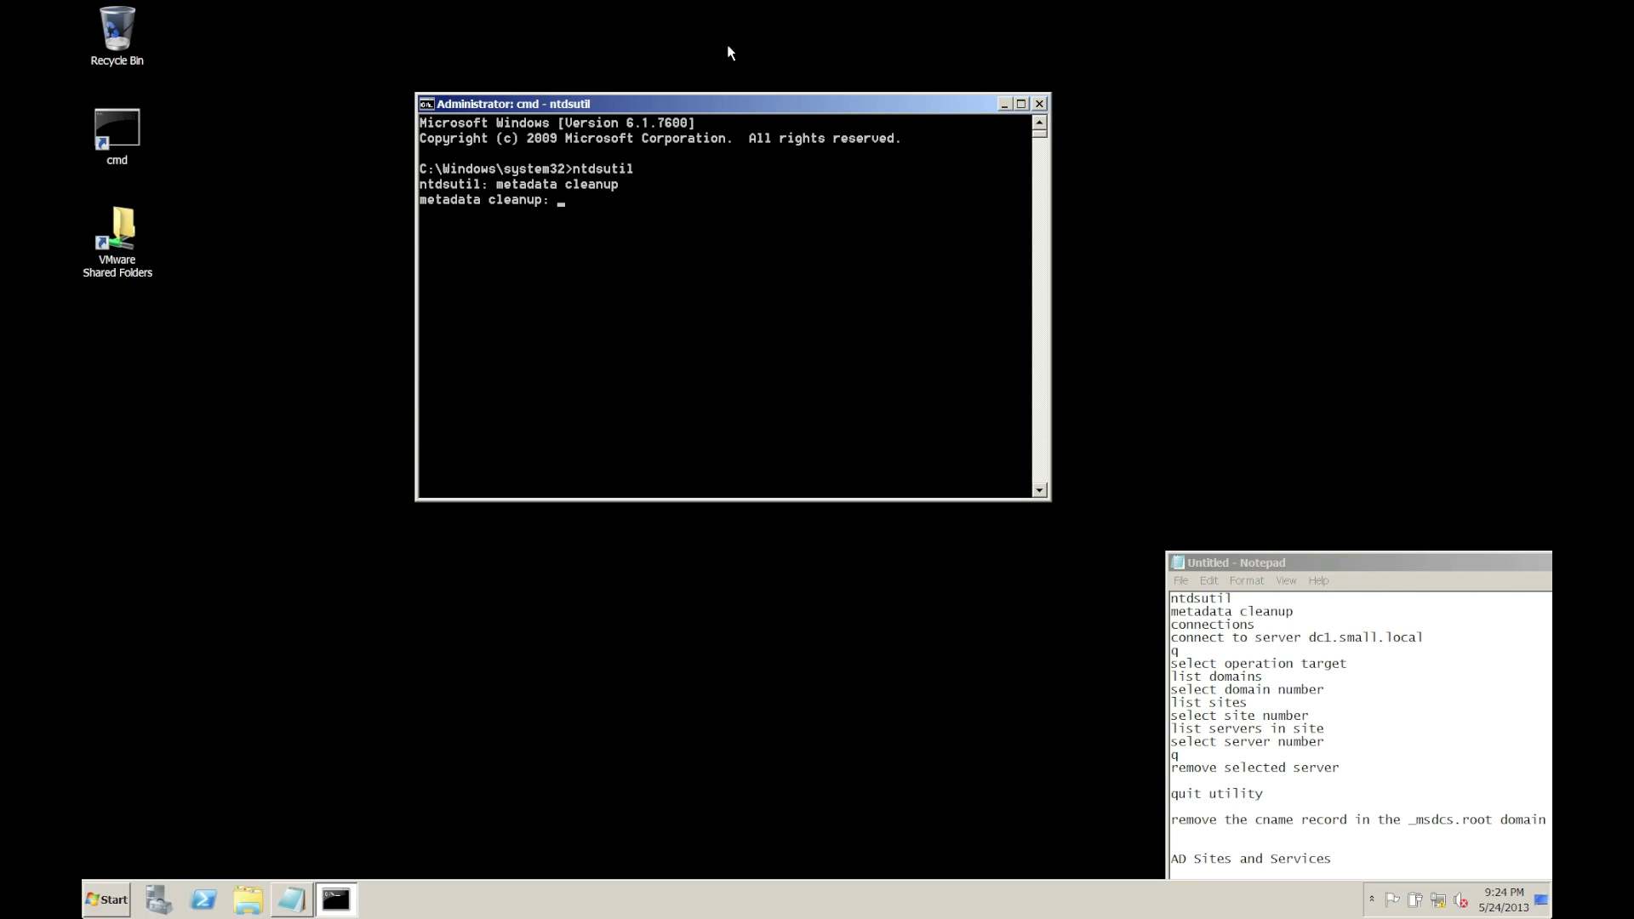
Connect to server dc1.small.local through server connections and return to metadata cleanup
type("connections")
key("Return")
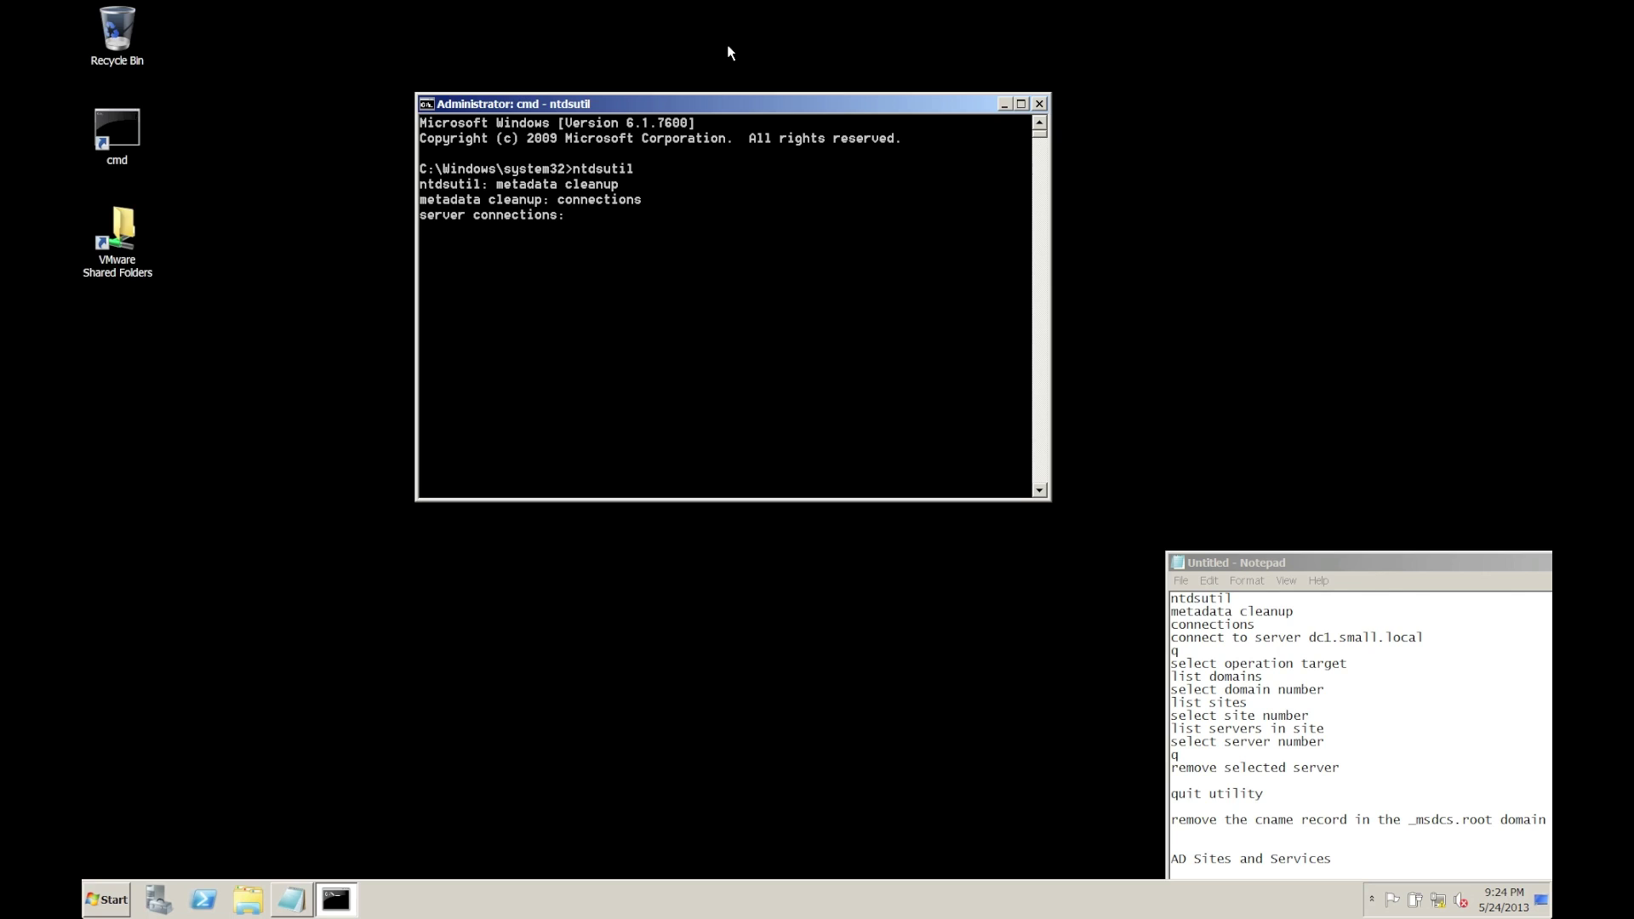
type("connect to server dc1.small.local")
key("Return")
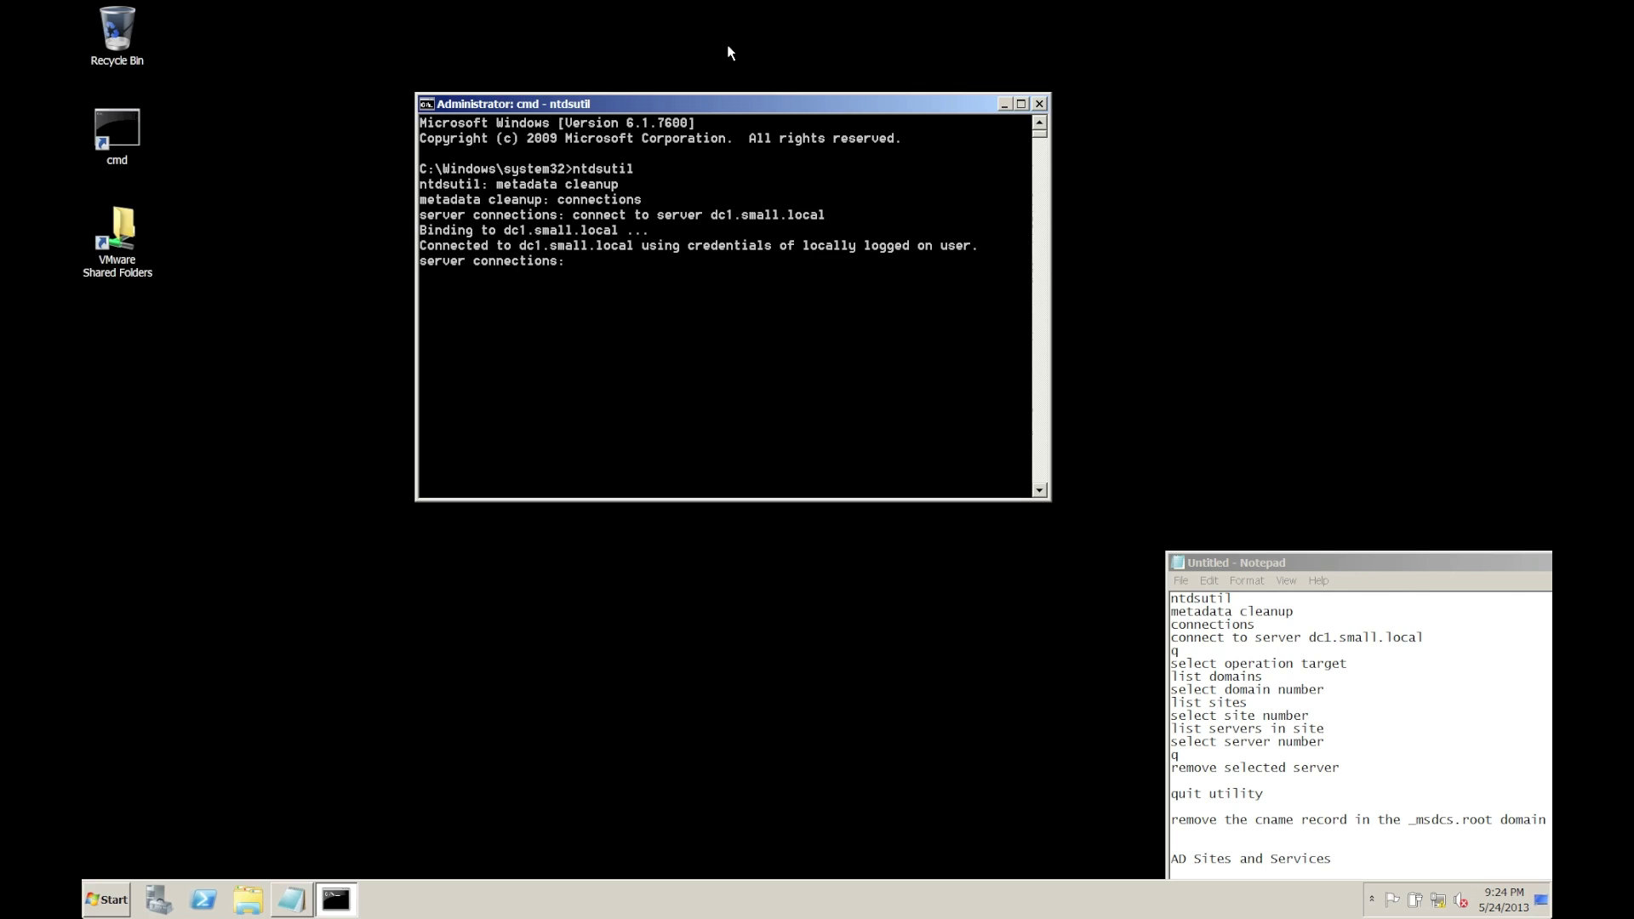
type("q")
key("Return")
Try to enter operation target selection with "selection operation target" and list the domains from metadata cleanup
type("selection op")
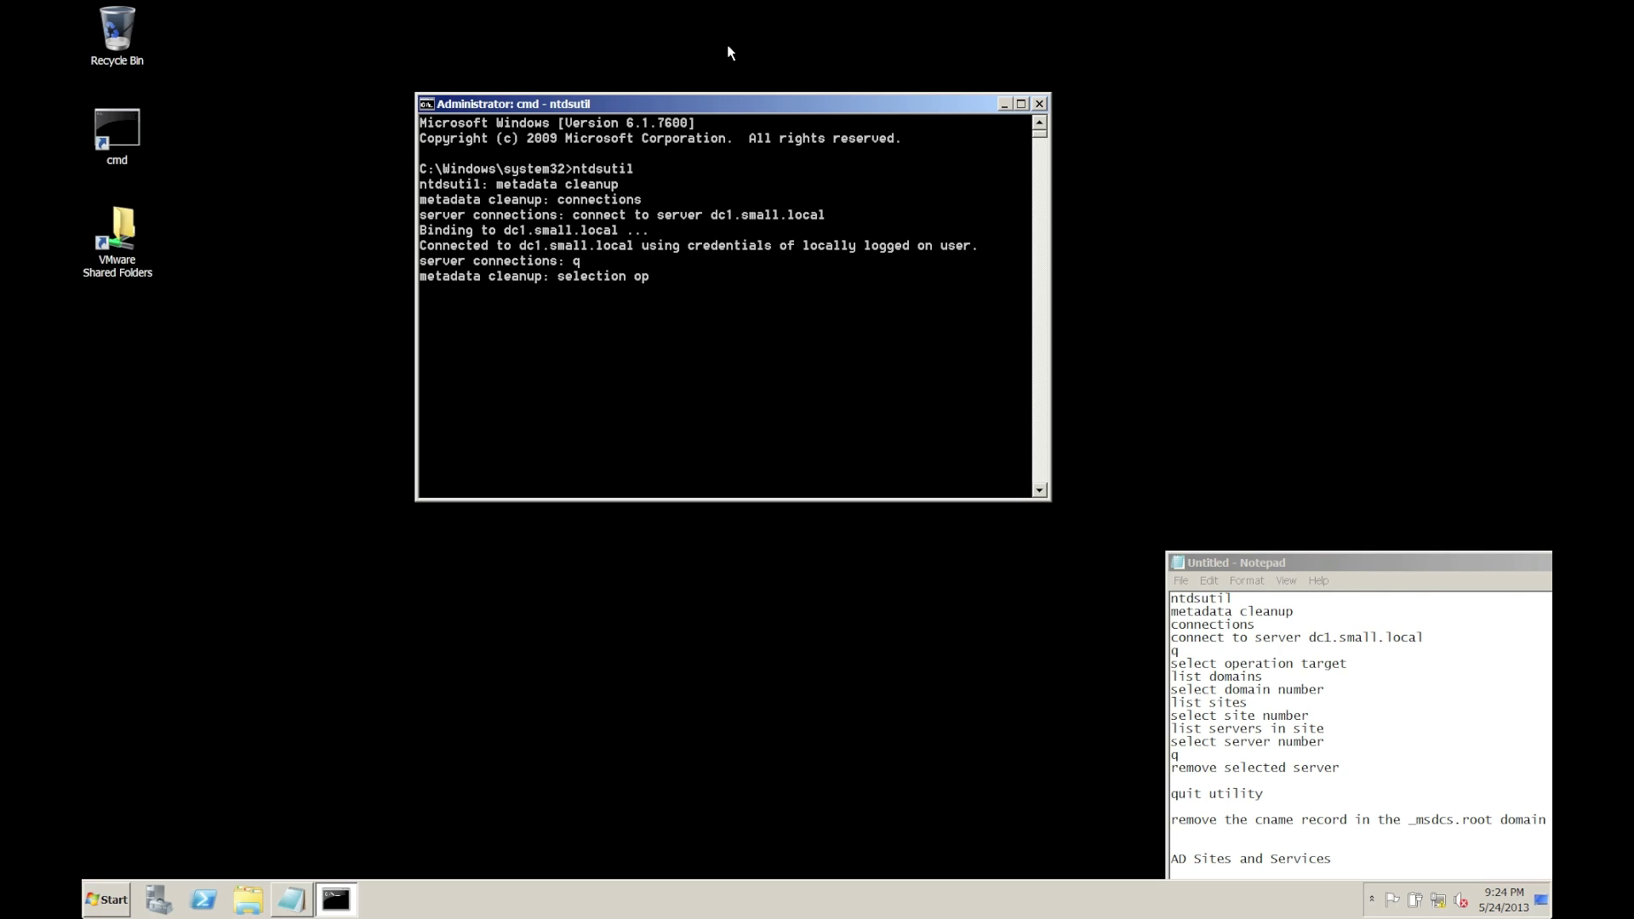
type("eration target")
key("Return")
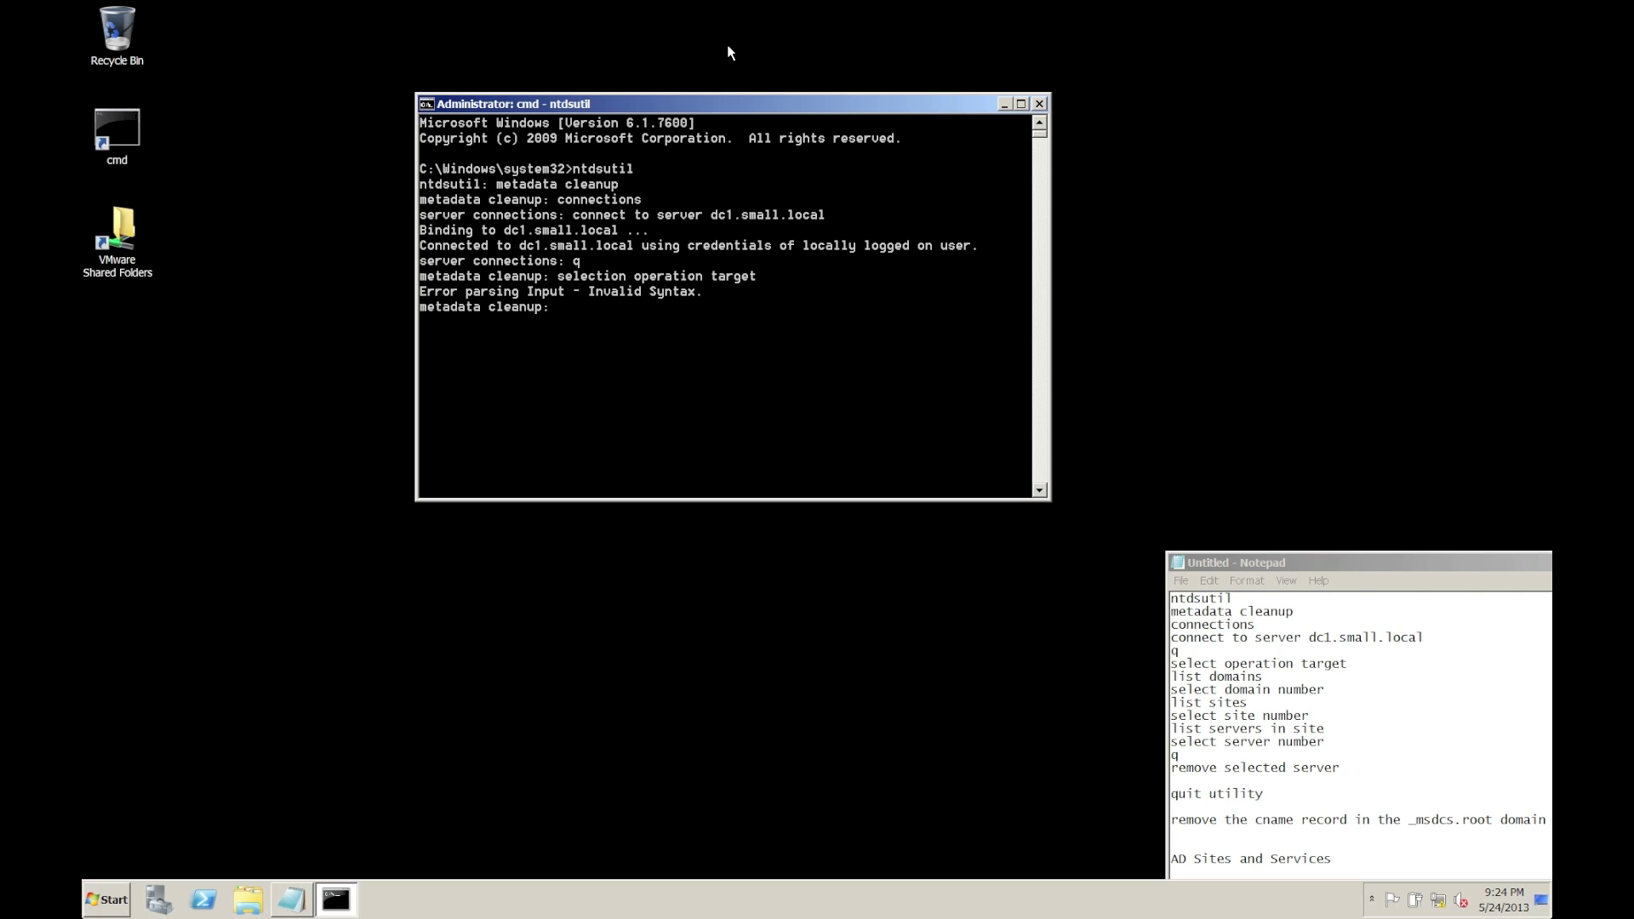
type("list domains")
key("Return")
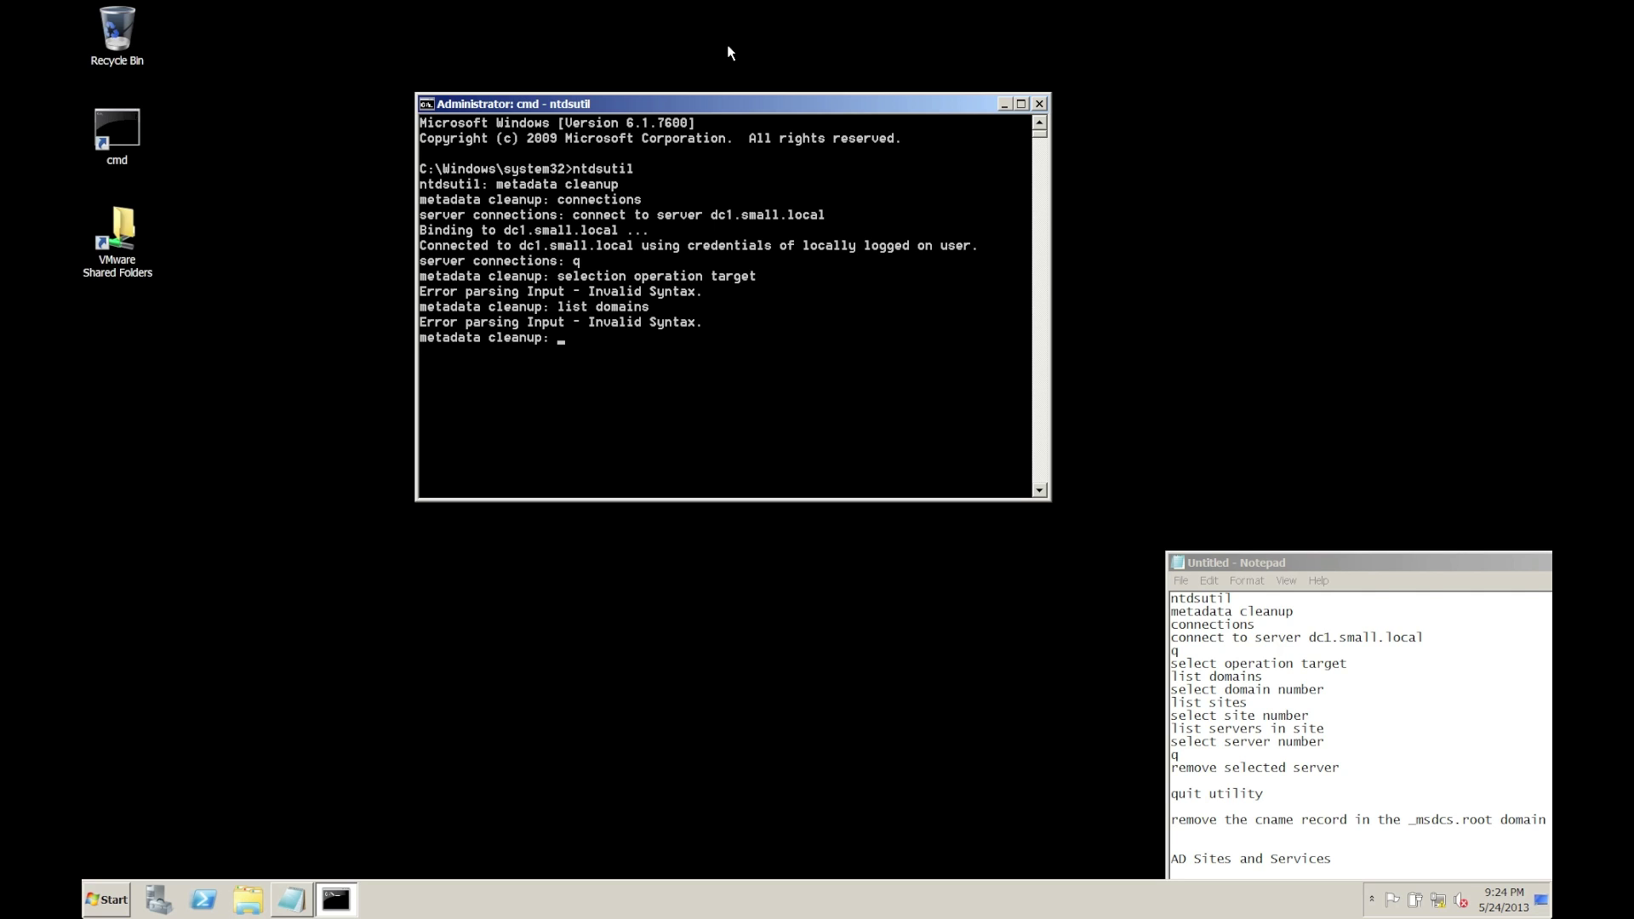
type("list")
key("BackSpace")
key("BackSpace")
key("BackSpace")
key("BackSpace")
Enter "select operation target" mode, list the domains and select domain 0, Small.local
type("select operation target")
key("Return")
type("sel")
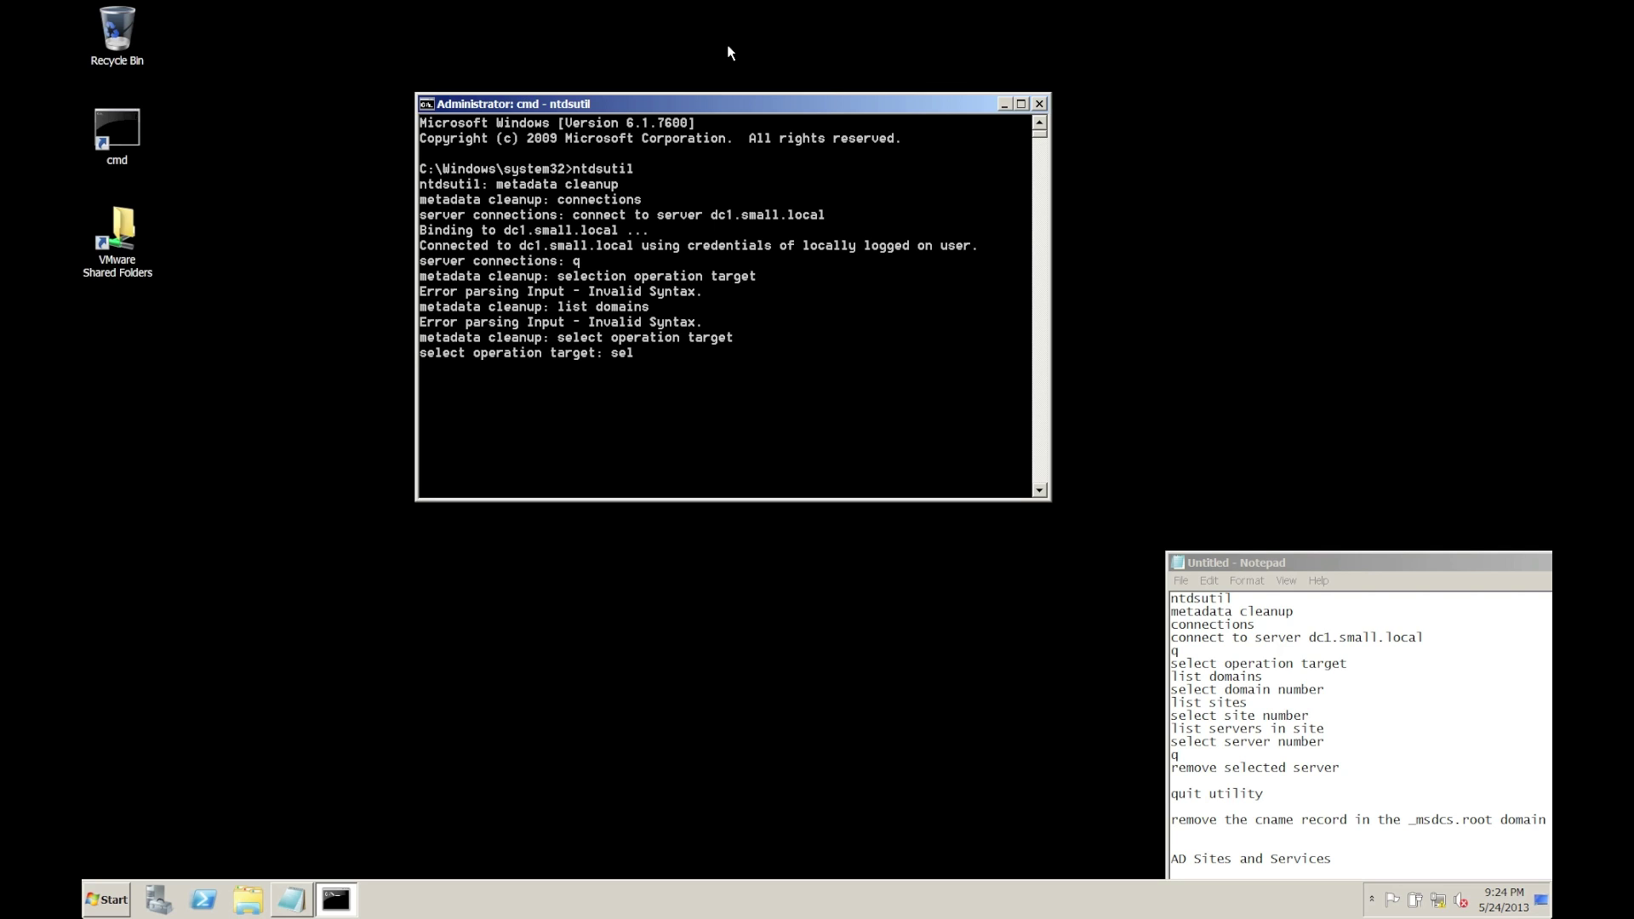
key("BackSpace")
key("BackSpace")
type("el")
key("BackSpace")
key("BackSpace")
key("BackSpace")
type("list dmain")
key("BackSpace")
key("BackSpace")
key("BackSpace")
key("BackSpace")
type("omains")
key("Return")
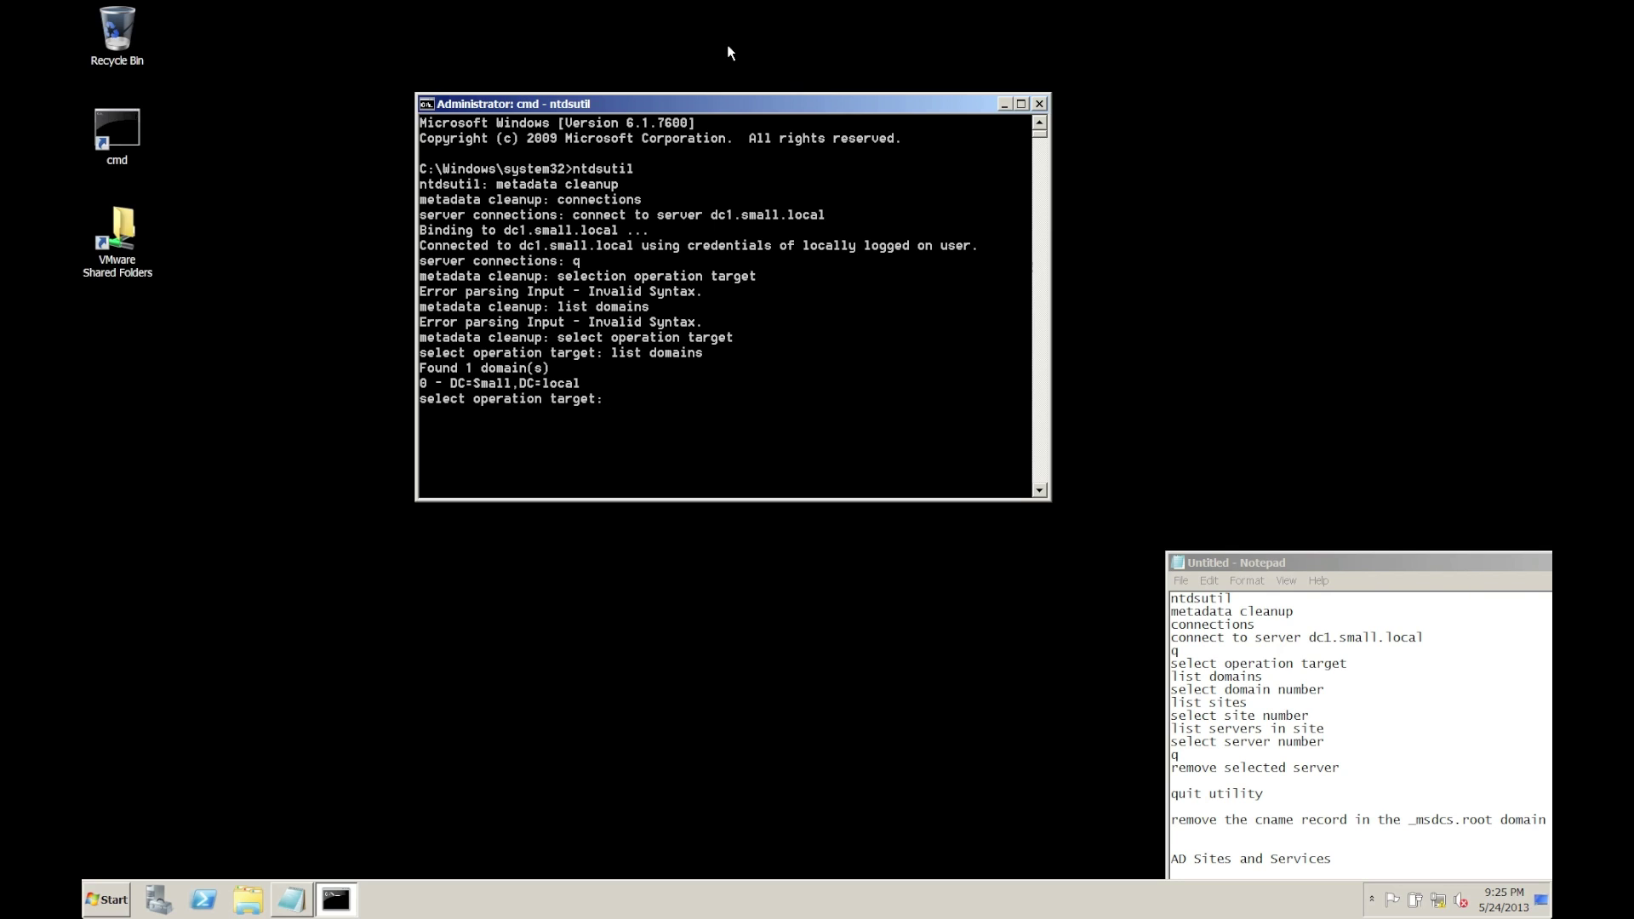
type("select domain 0")
key("Return")
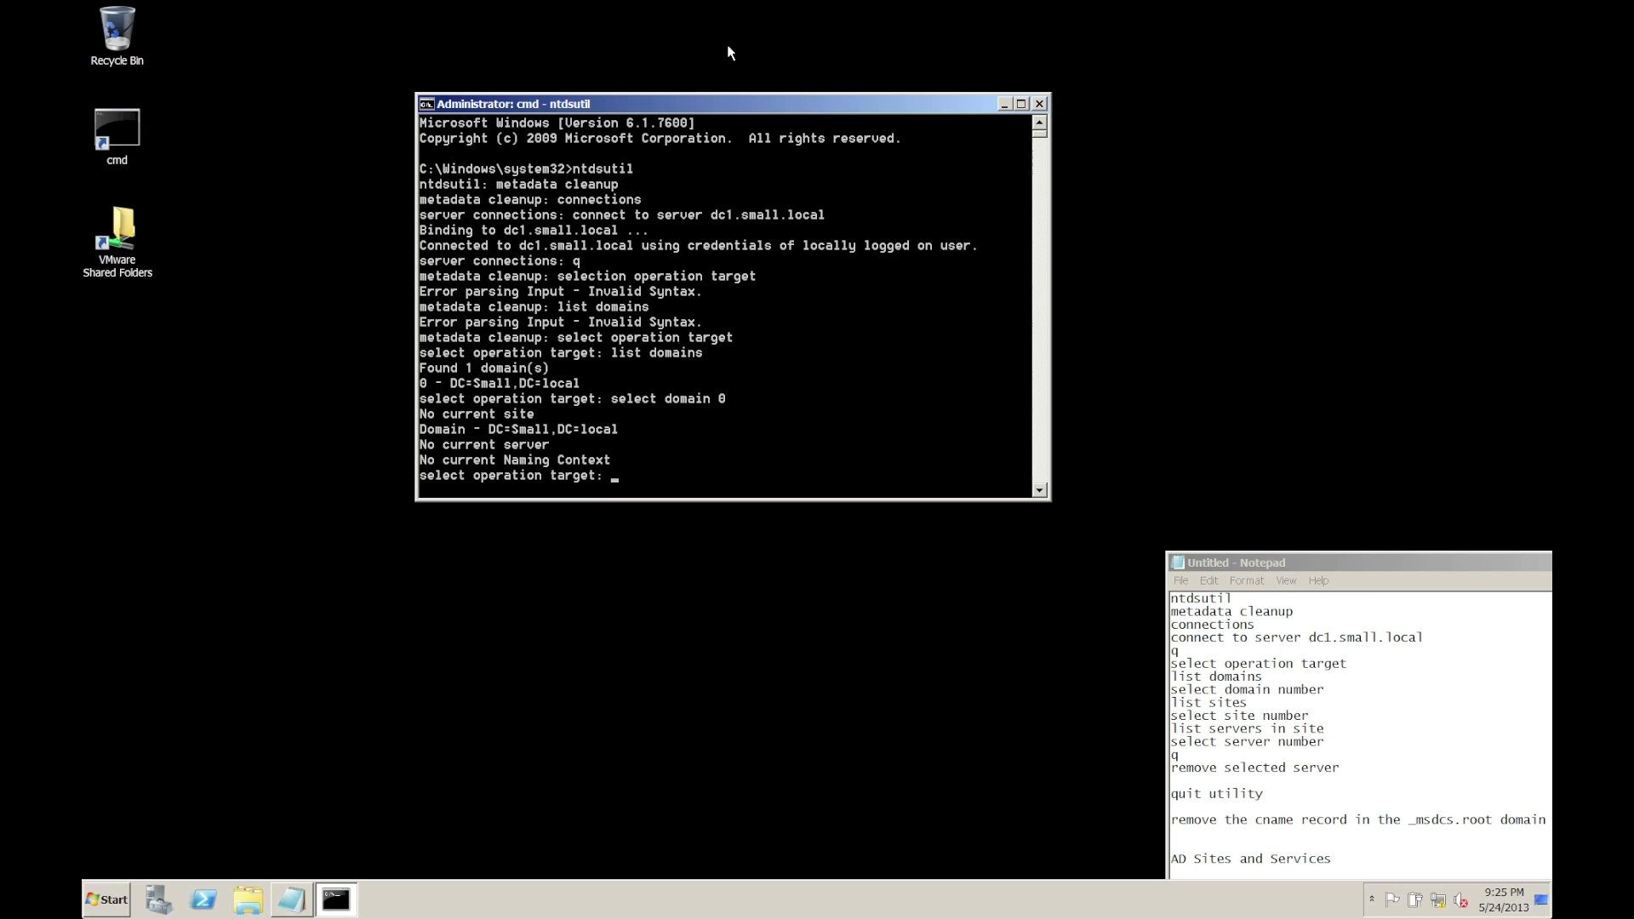
List the sites and select site 1, Test-Site, as the operation target
type("list sites")
key("Return")
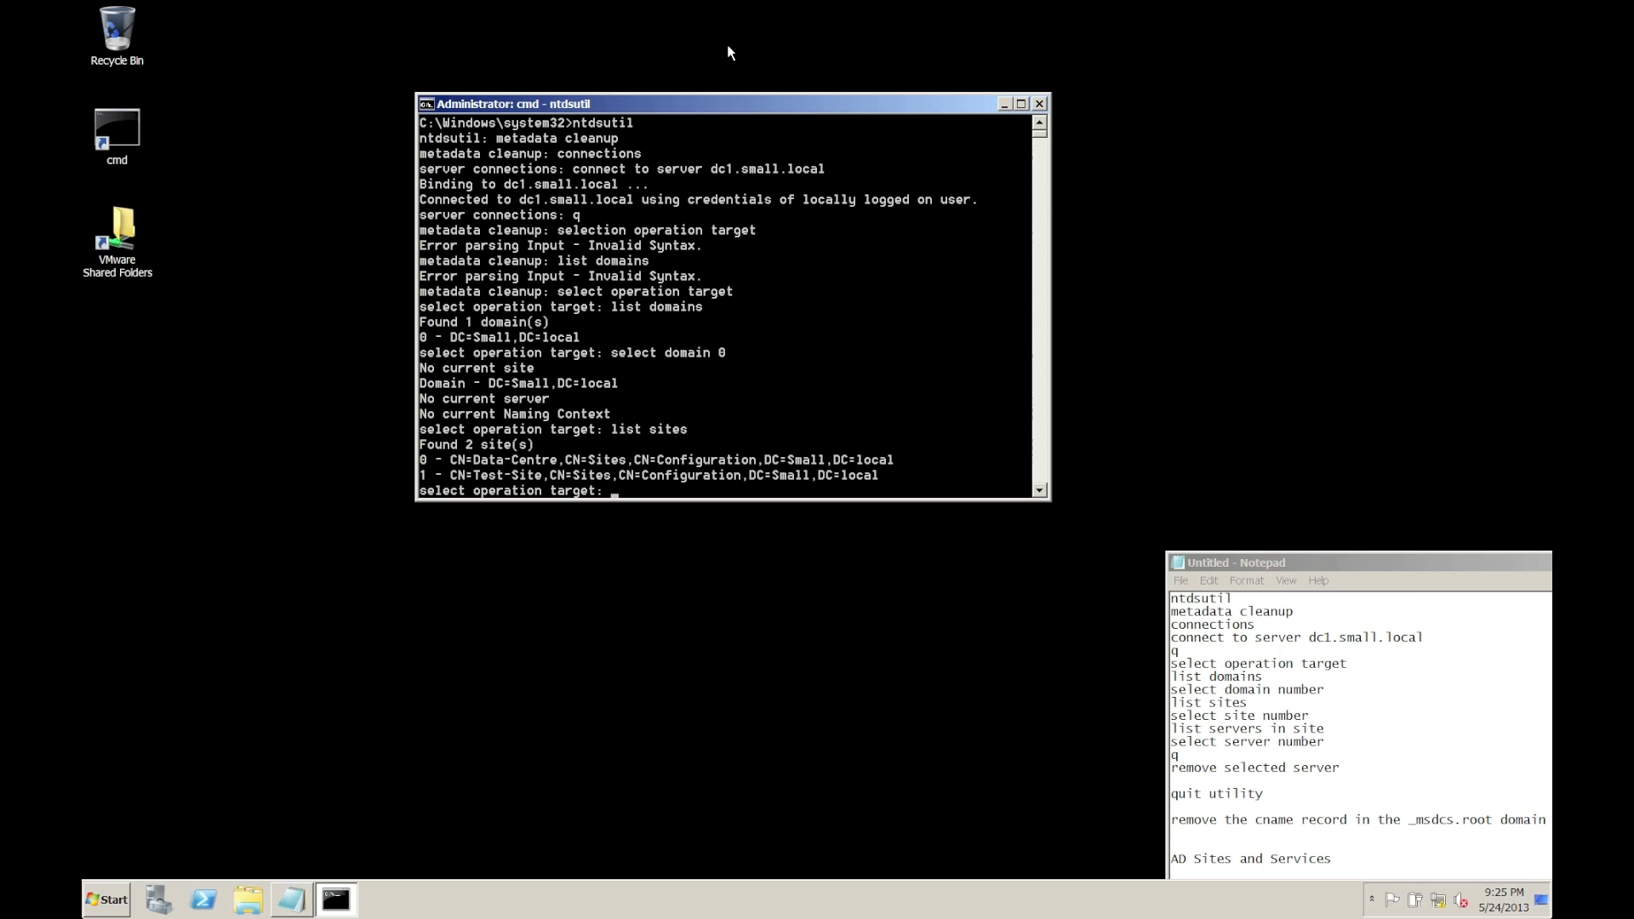
type("select site 1")
key("Return")
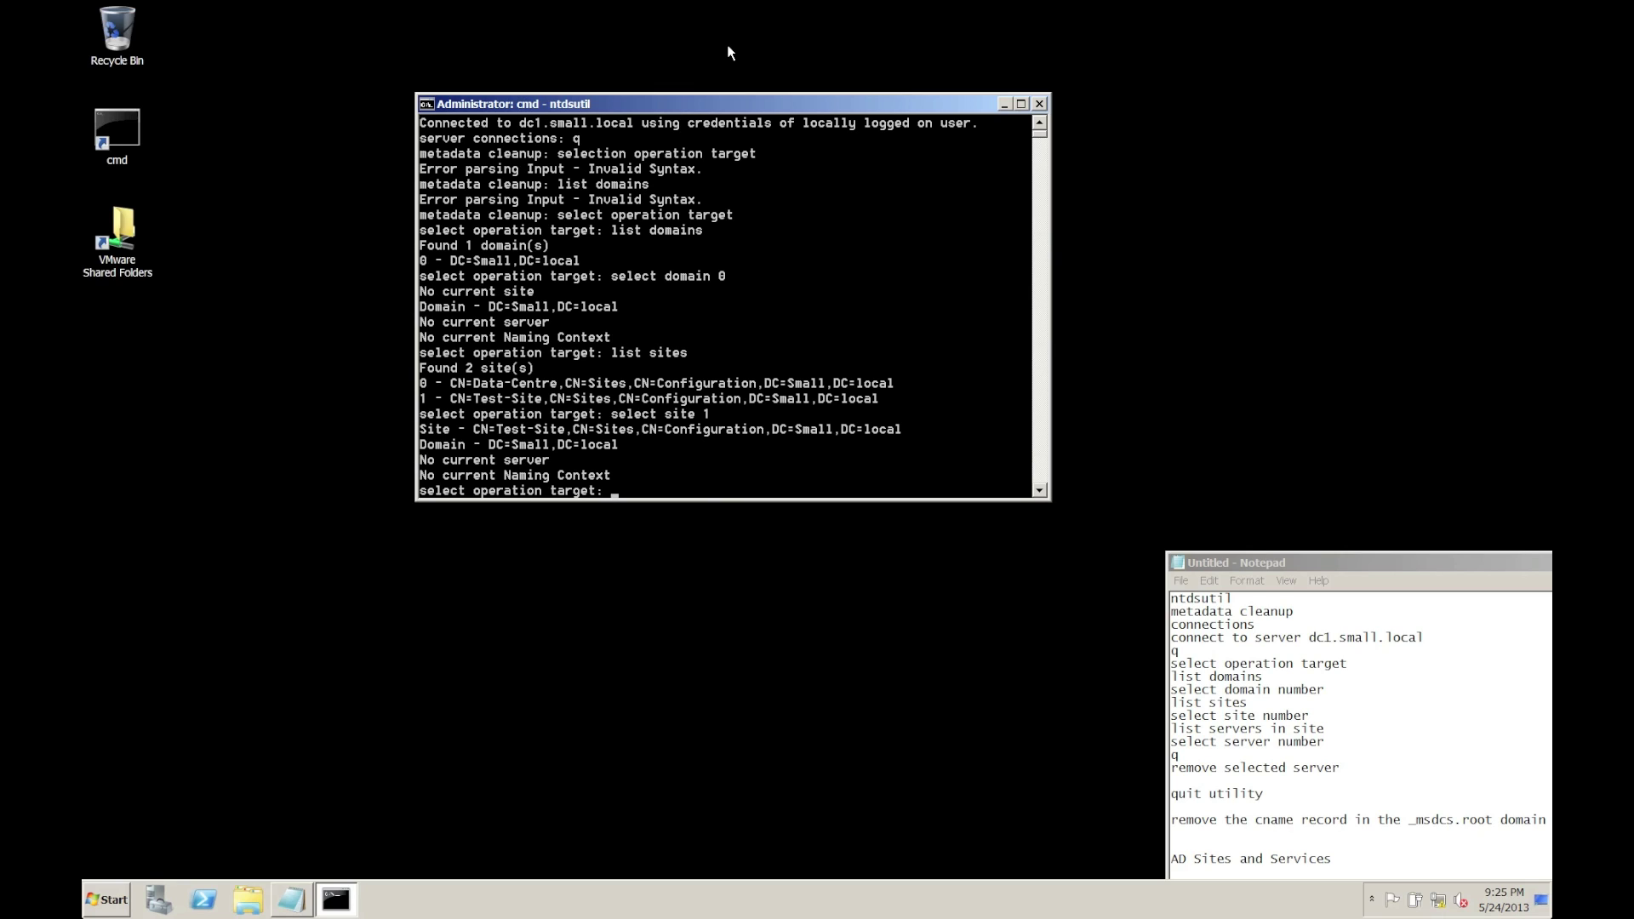
List the servers in Test-Site and select server 0, TESTDC2
type("list servers in site")
key("Return")
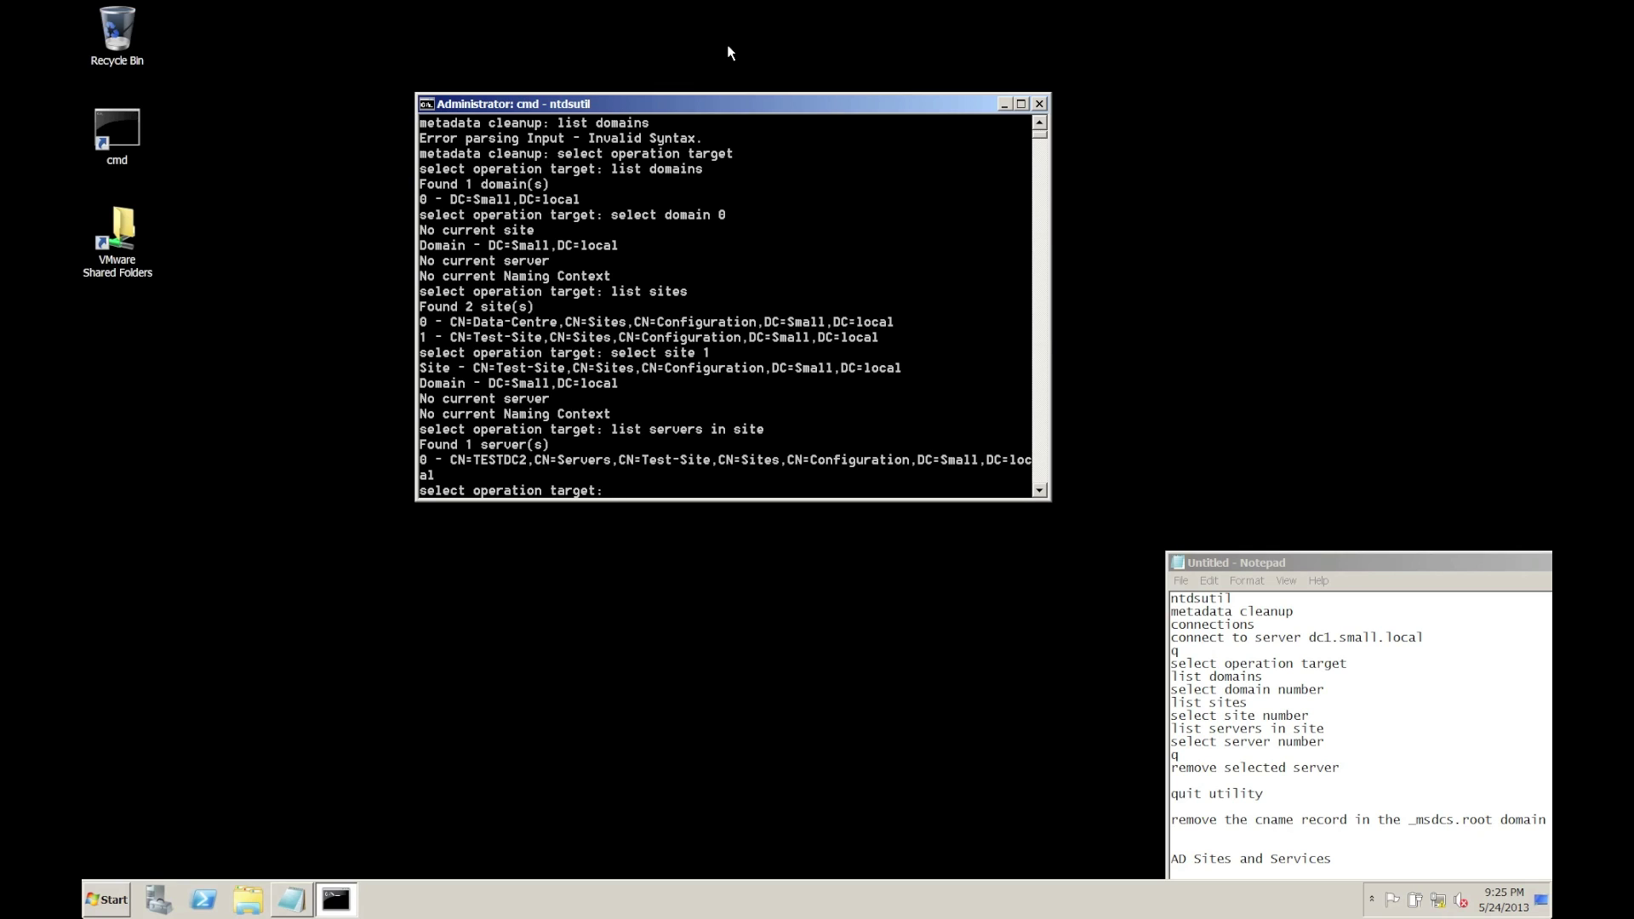
type("select server 0")
key("Return")
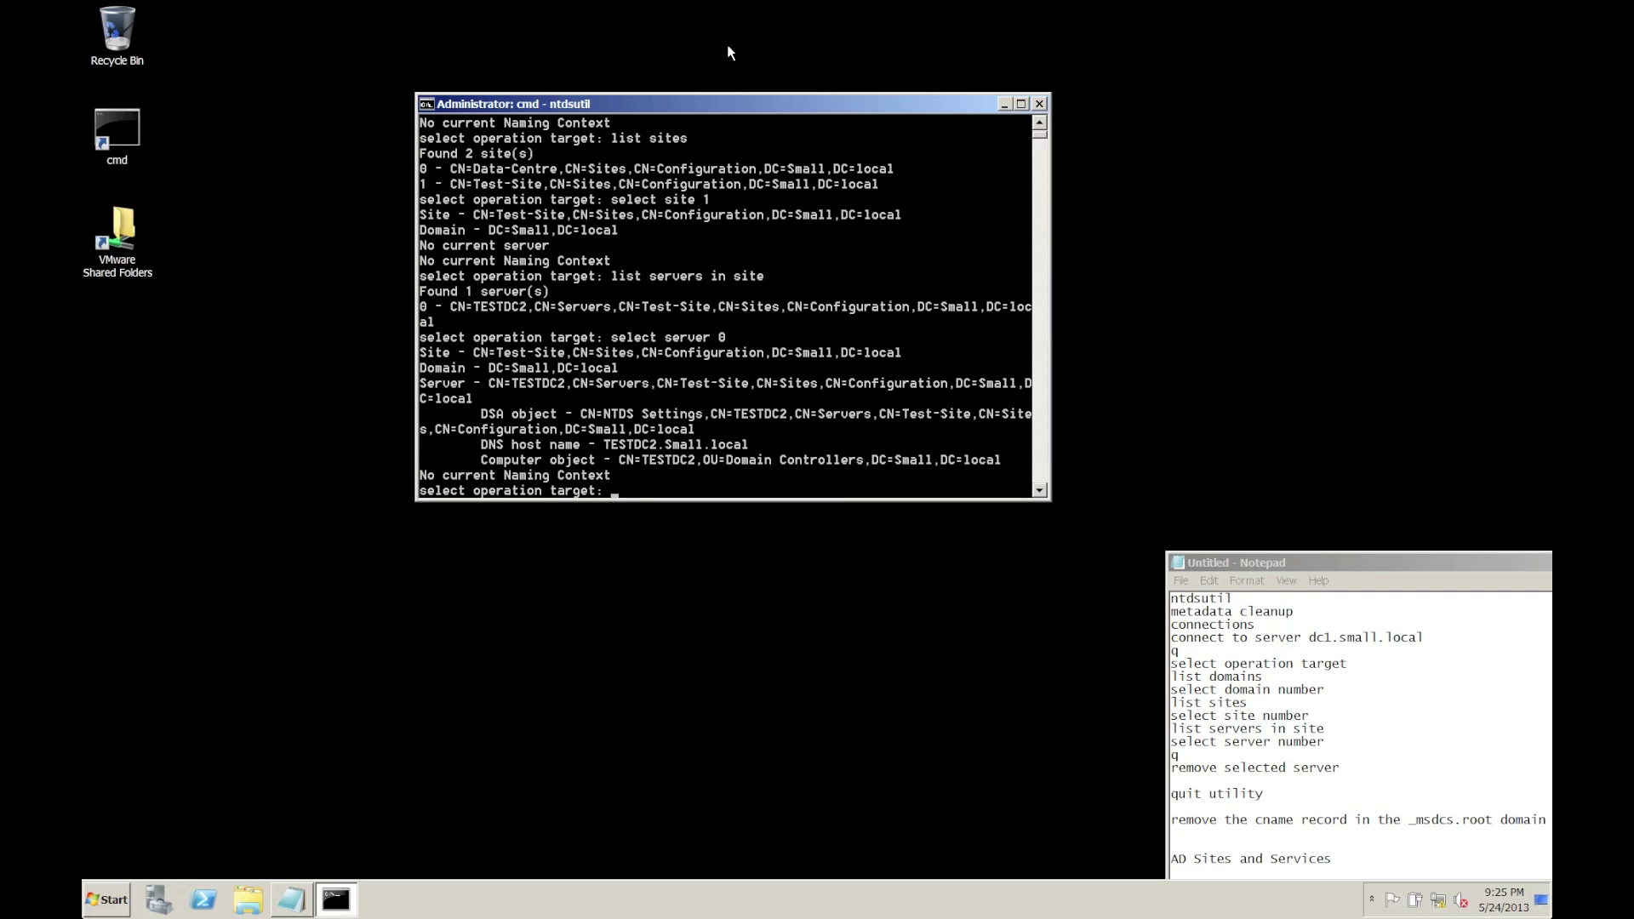
Return to metadata cleanup, remove the selected server TESTDC2 and accept the removal
type("q")
key("Return")
type("remov")
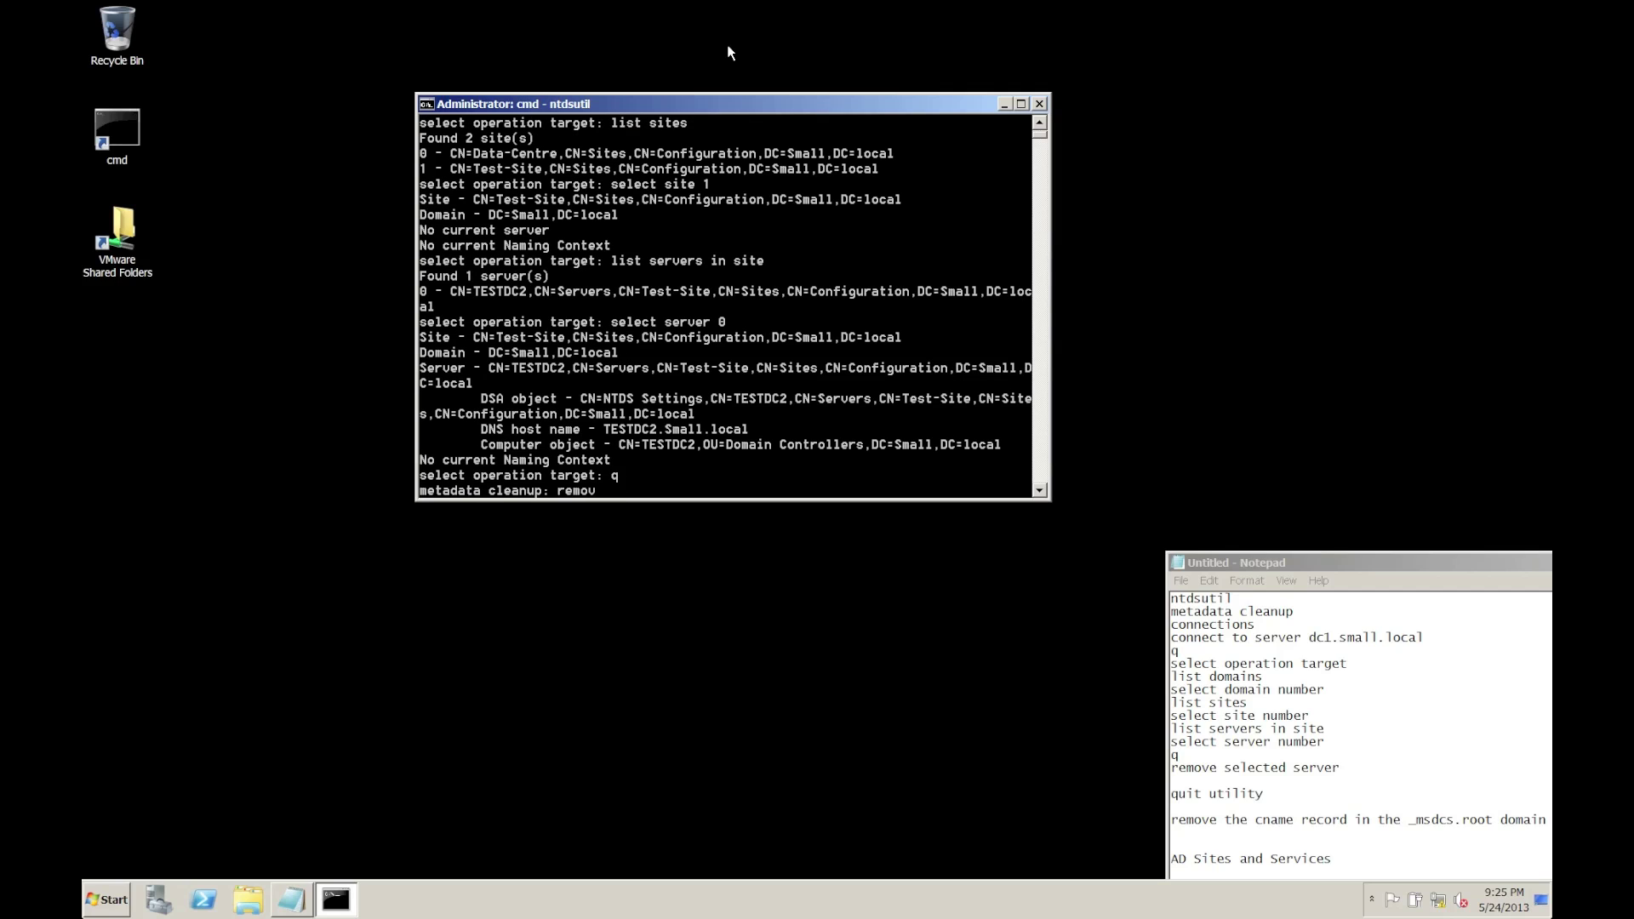
type("e selected server")
key("Return")
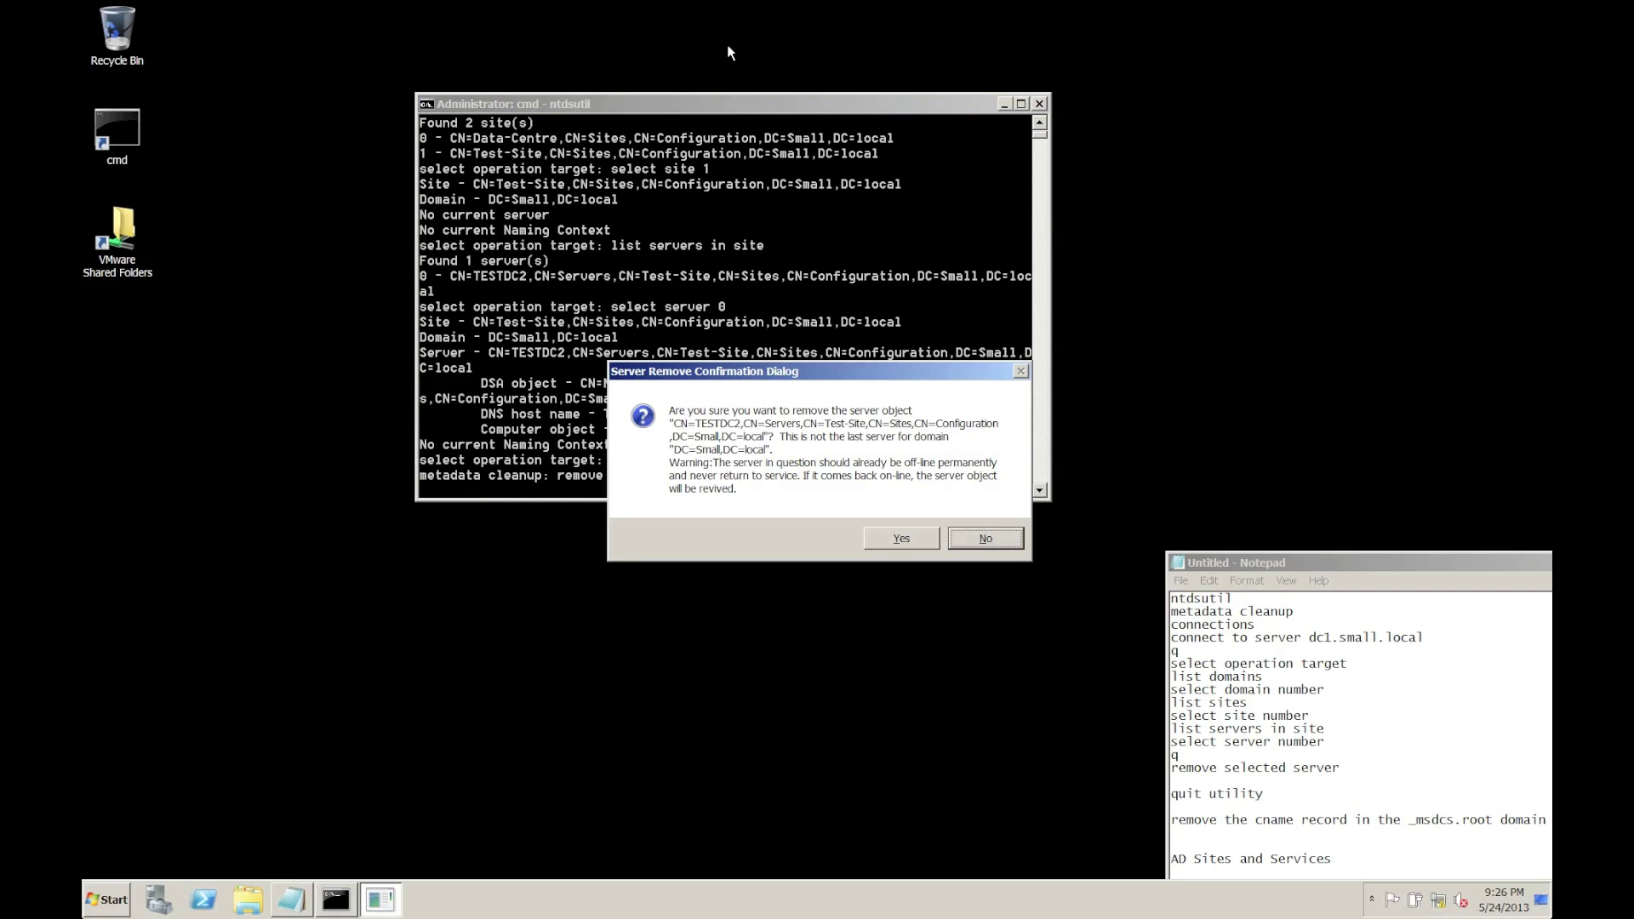
left_click(877, 541)
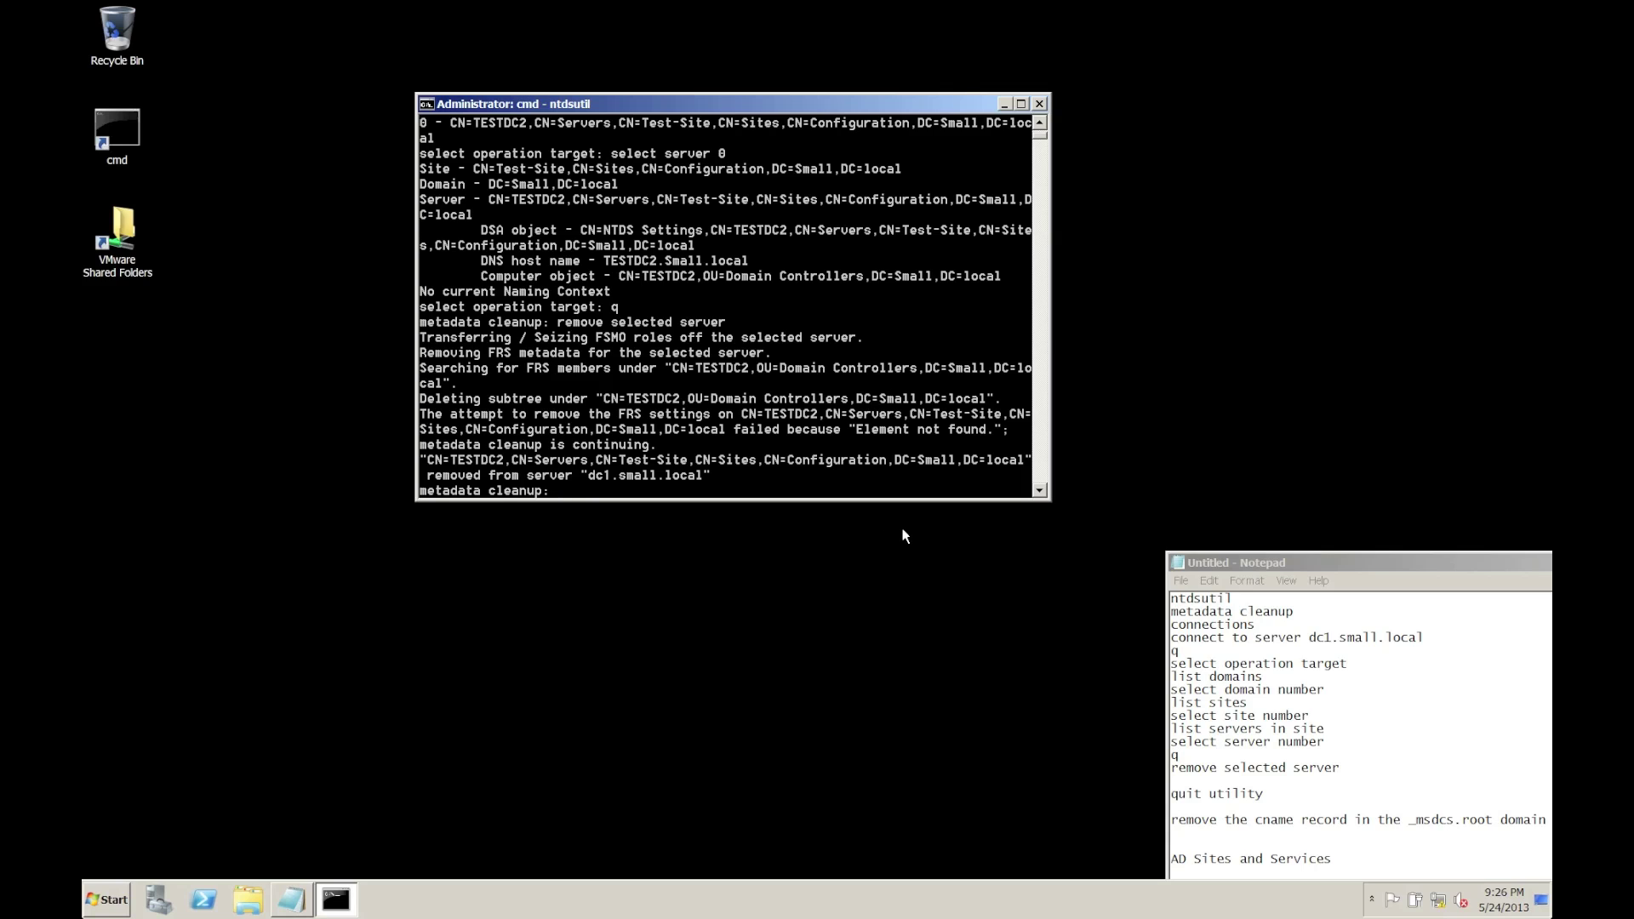
Quit metadata cleanup and ntdsutil, and exit the command prompt
type("q")
key("Return")
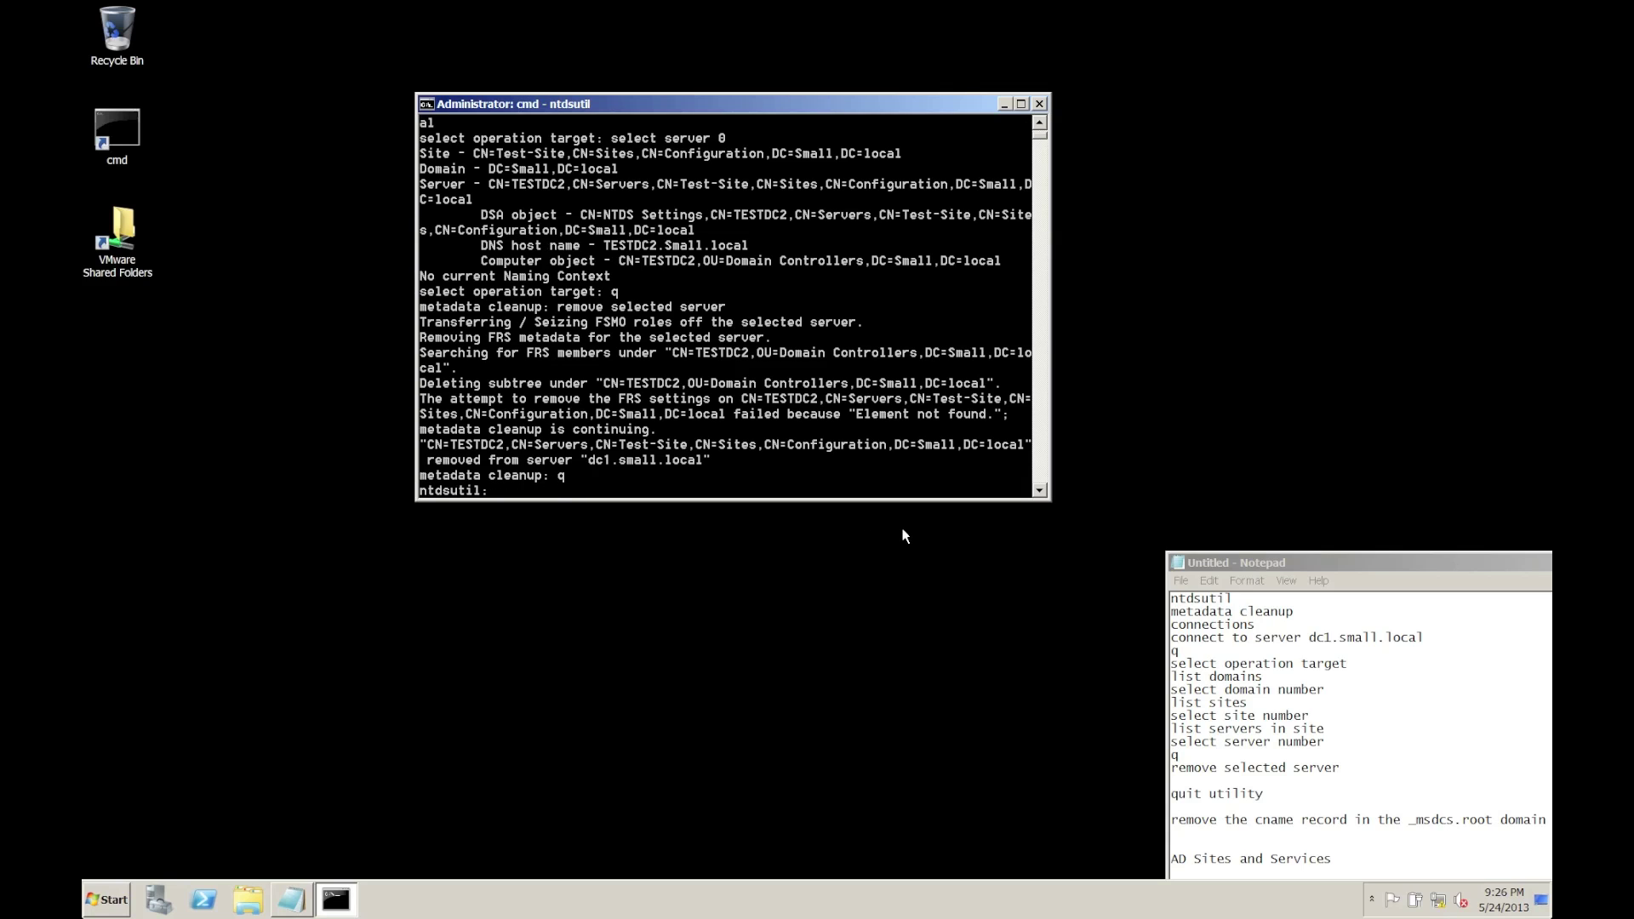
type("q")
key("Return")
type("exi")
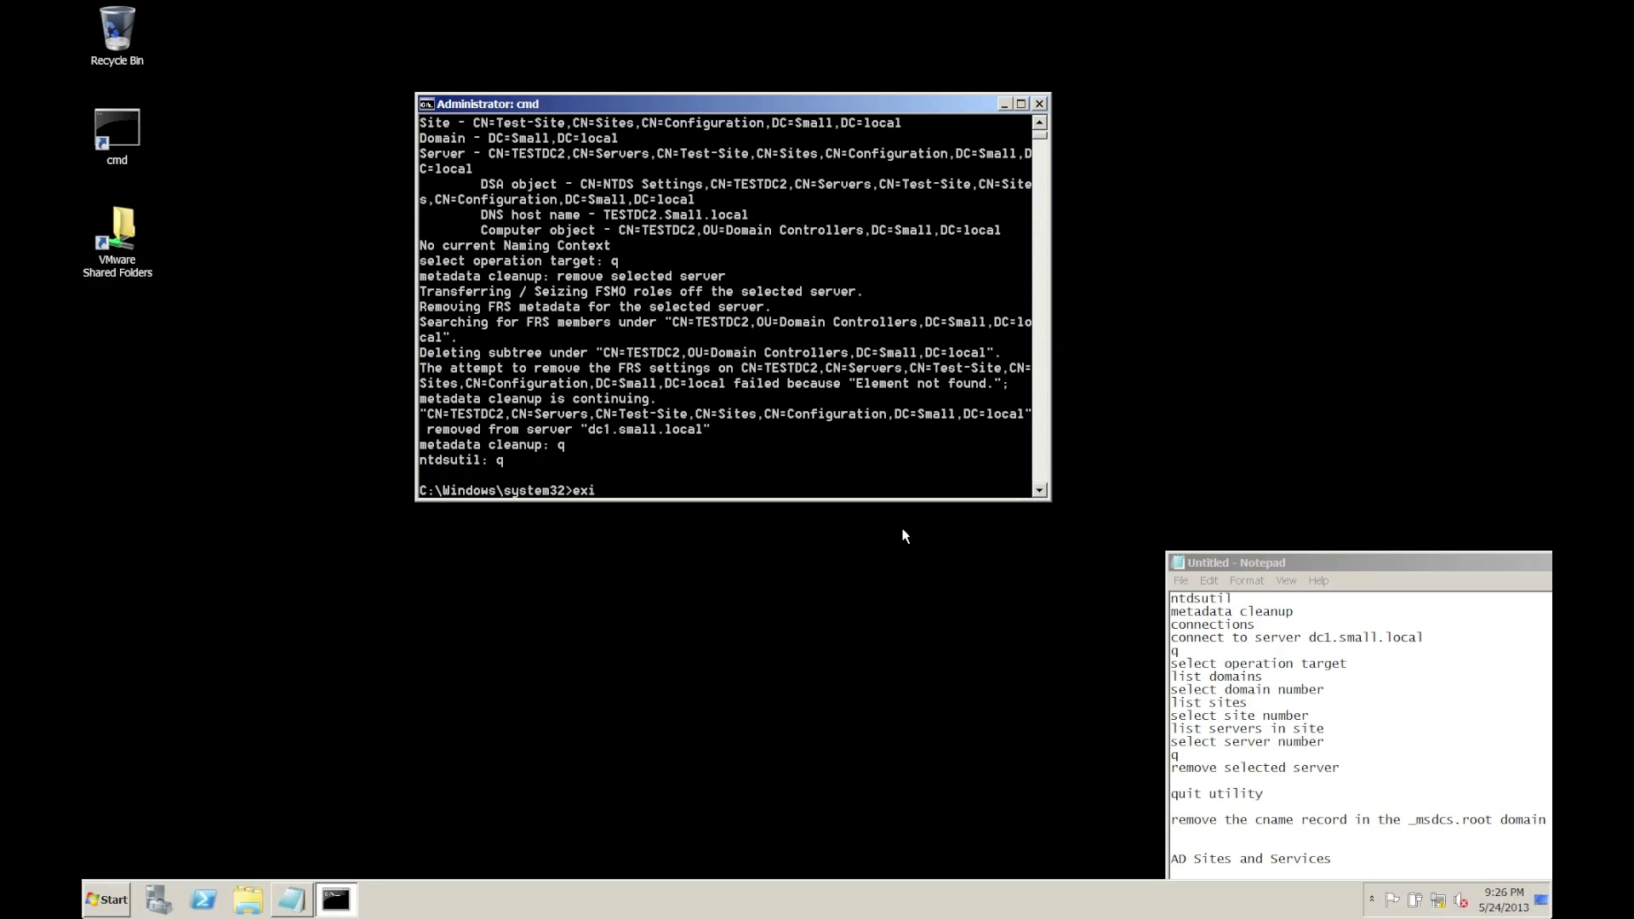
type("t")
key("Return")
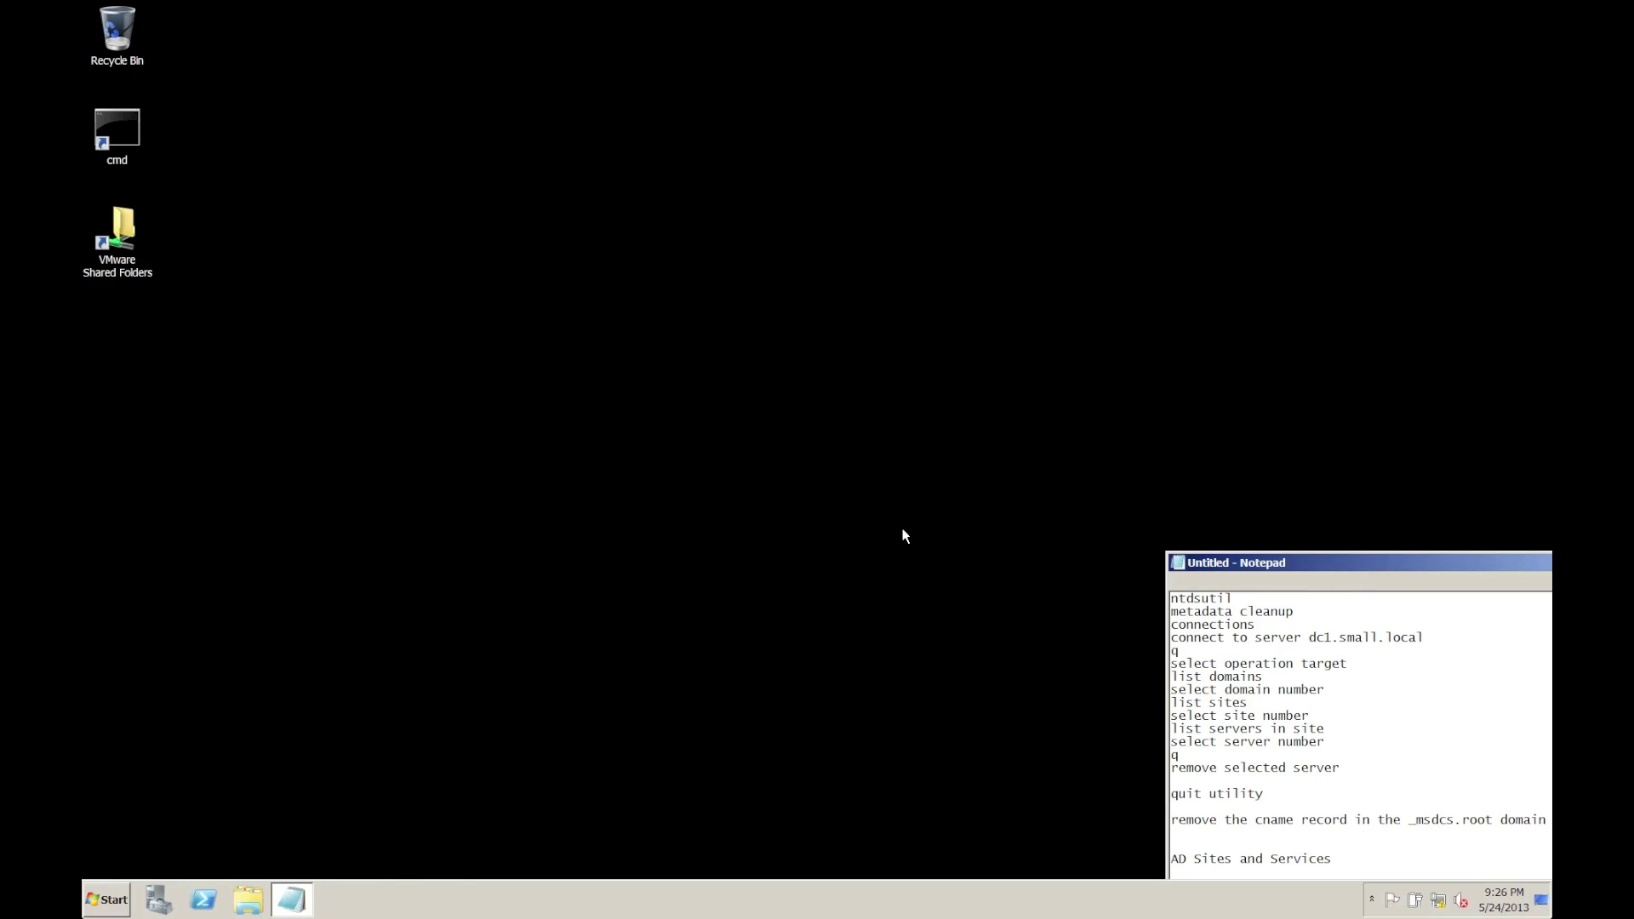
Open DNS Manager and expand the Small.local forward lookup zone on DC1
key("super")
type("dssite")
key("Return")
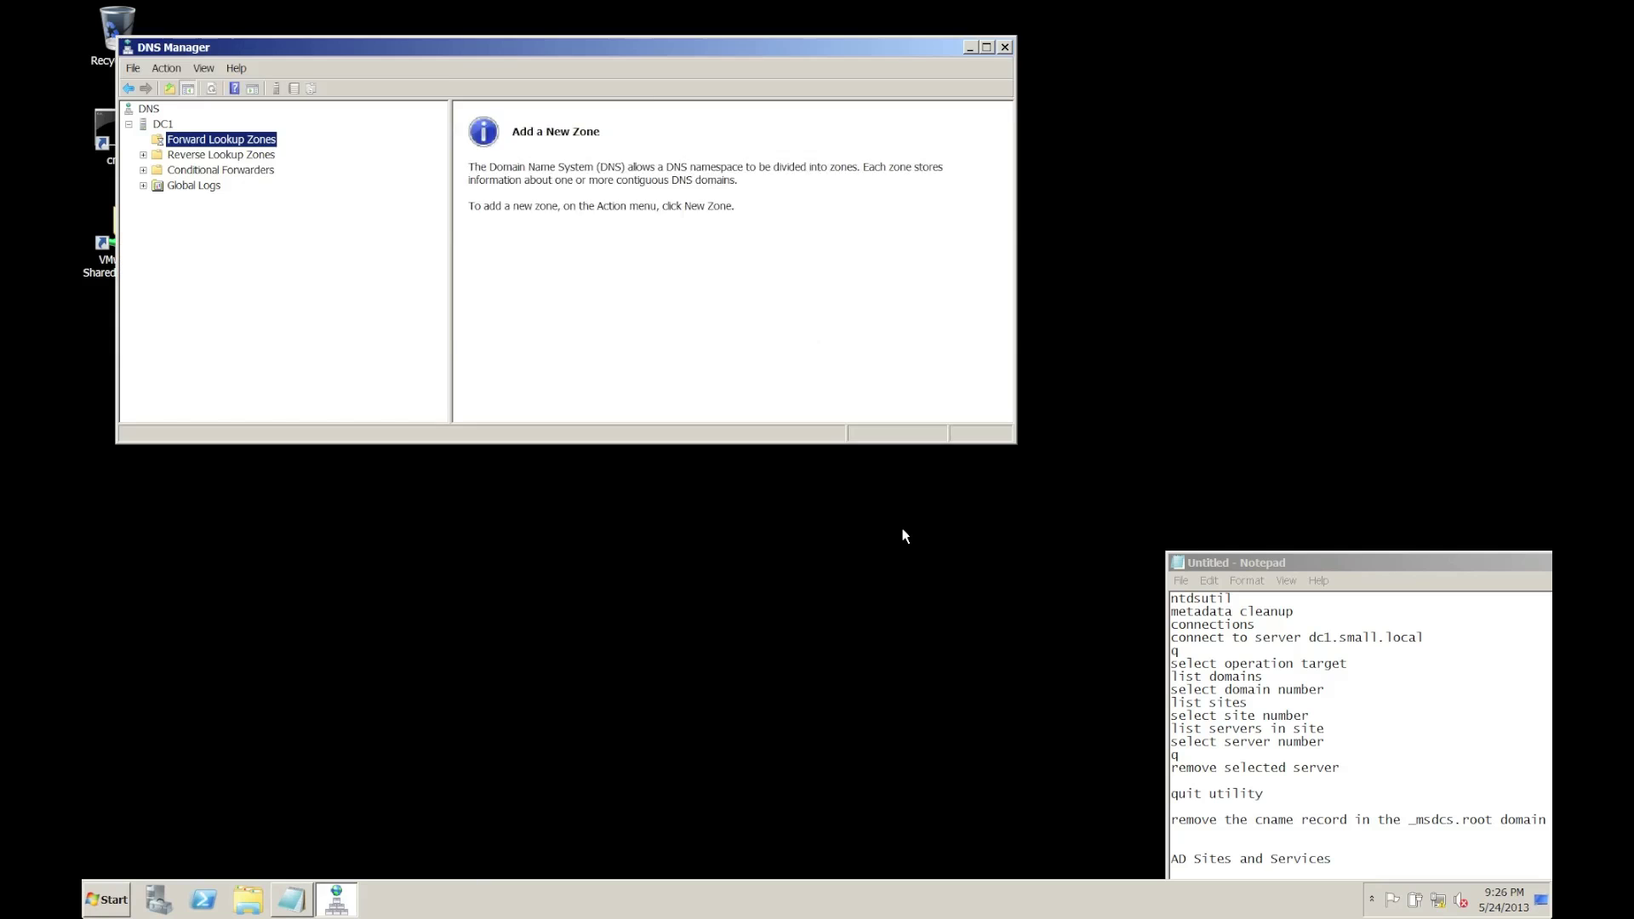
double_click(204, 140)
double_click(213, 171)
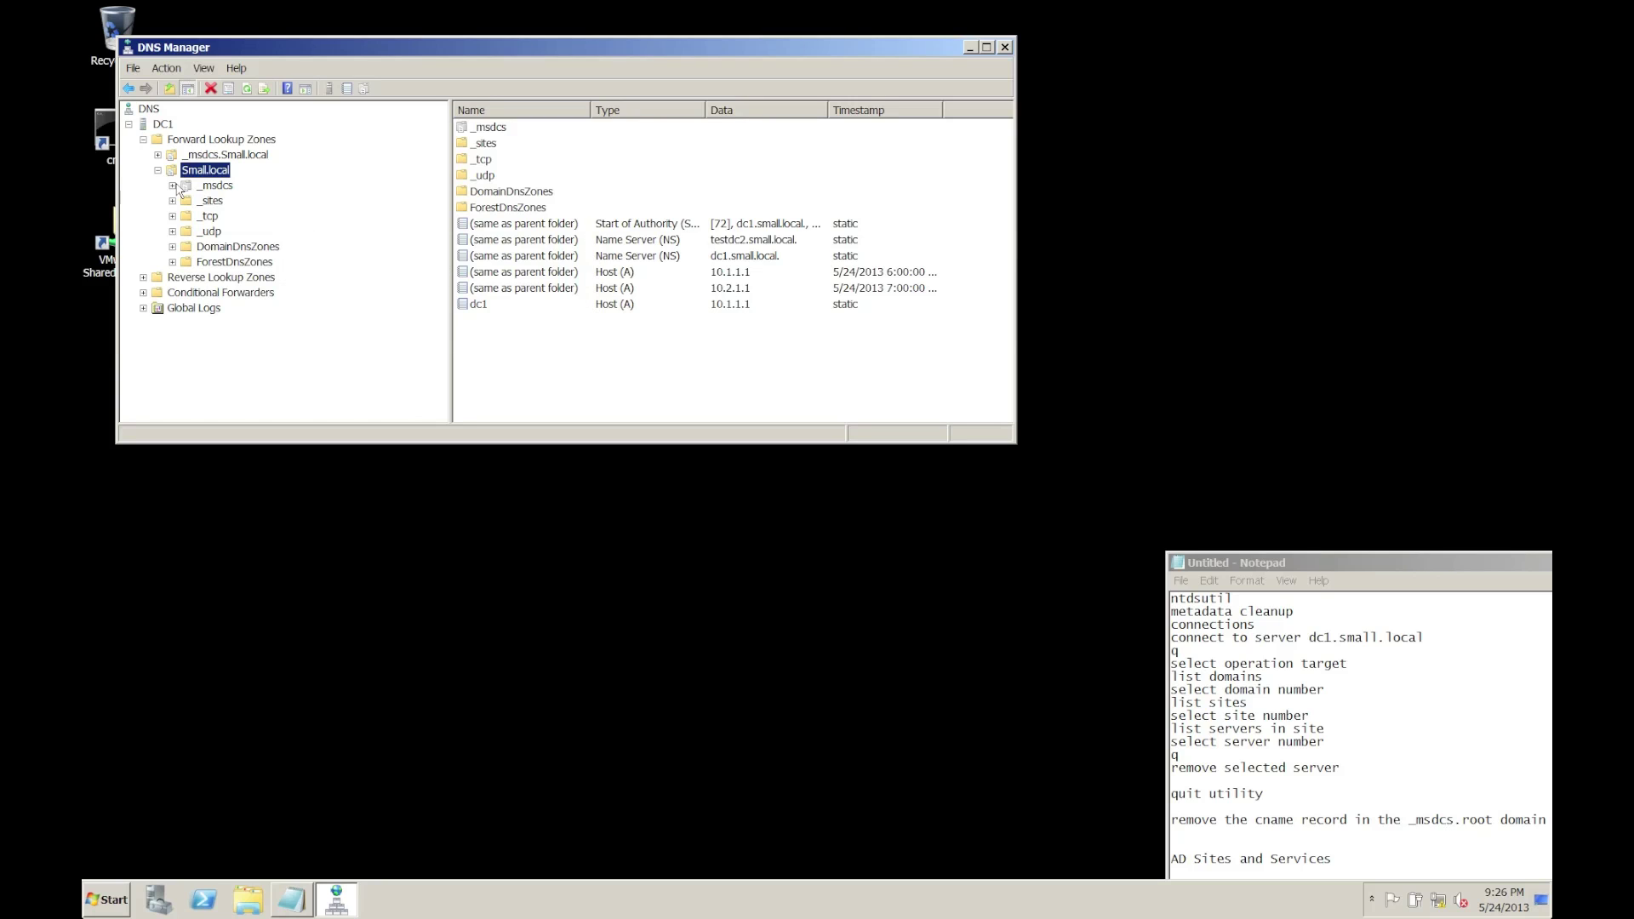
Examine the _msdcs, _sites, _tcp and _udp folders of the Small.local zone for leftover TESTDC2 records
left_click(206, 186)
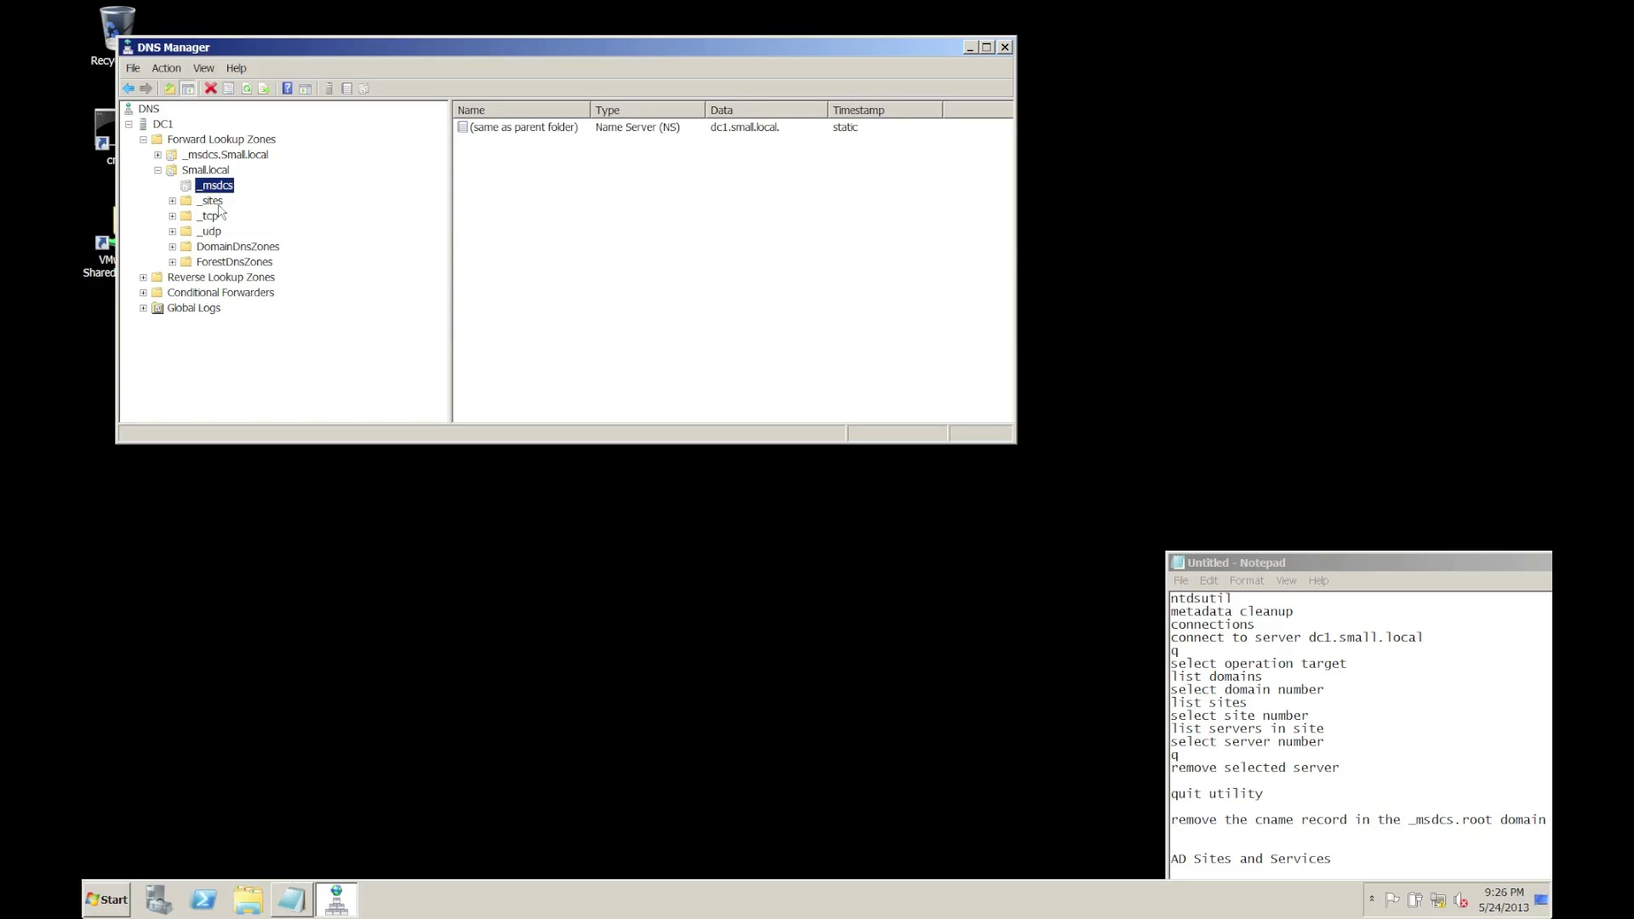
double_click(220, 202)
double_click(245, 229)
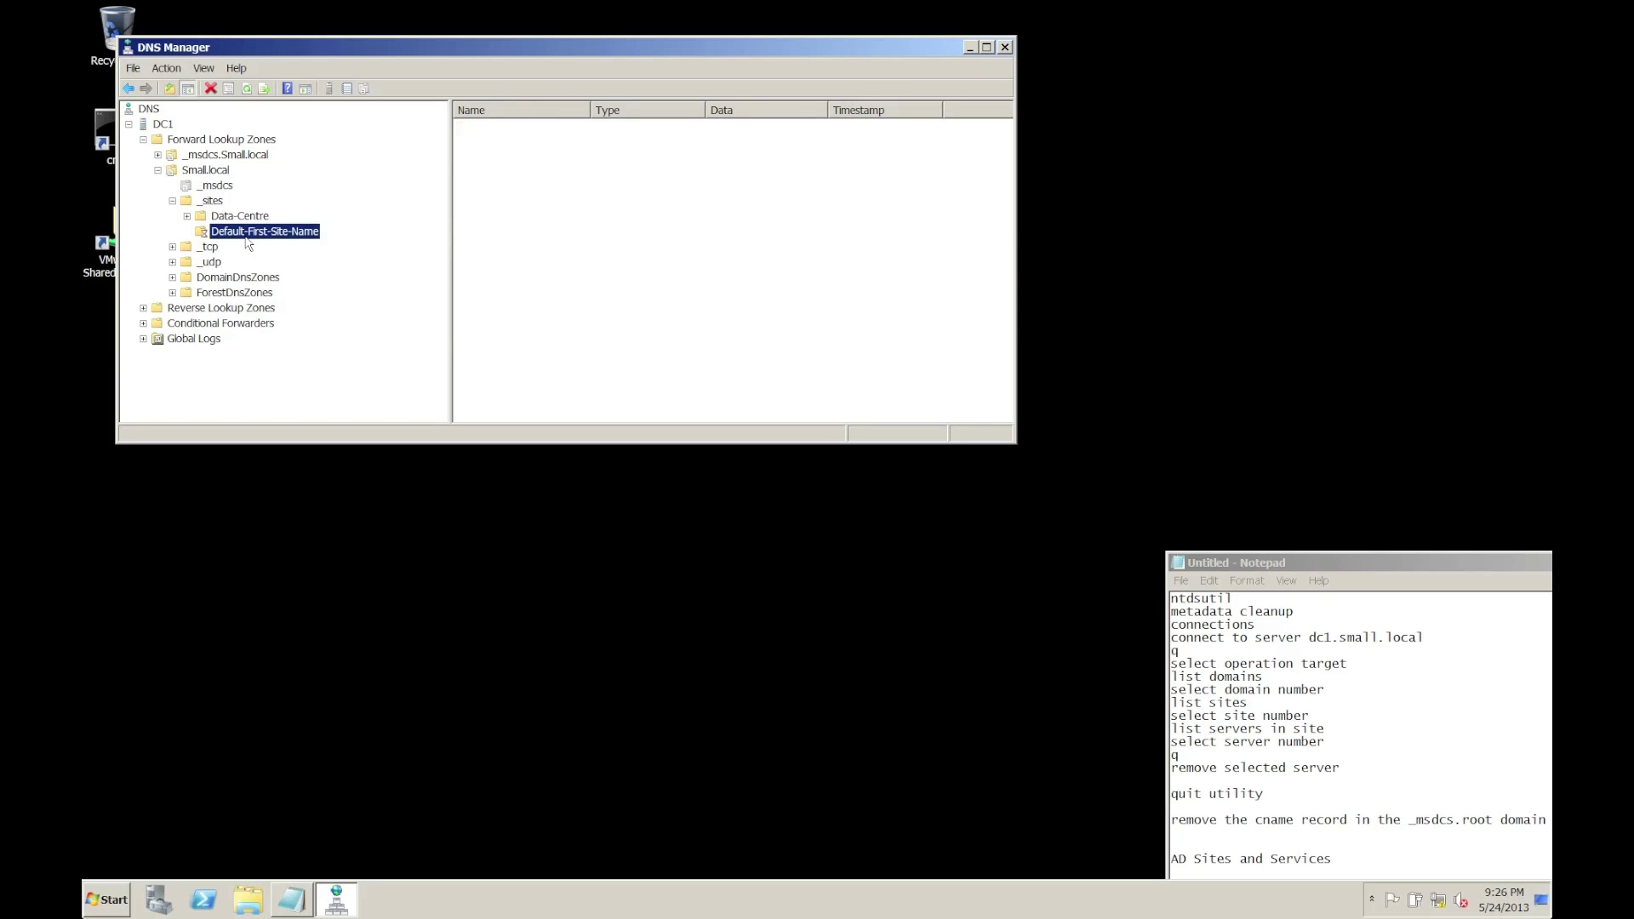
left_click(242, 247)
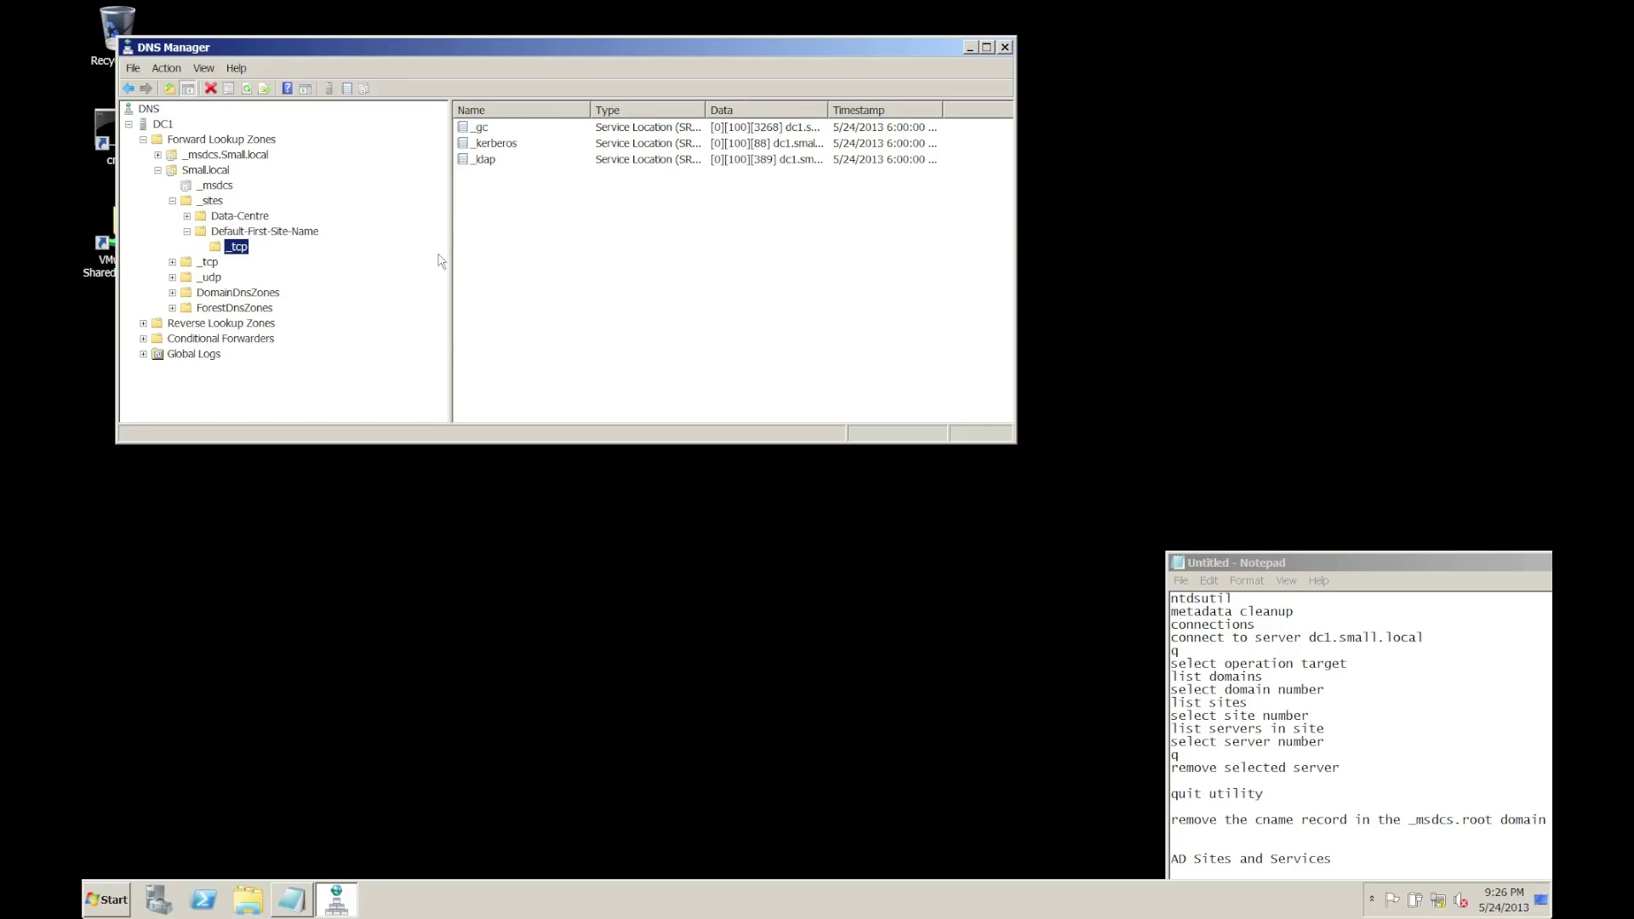
double_click(270, 218)
left_click(225, 232)
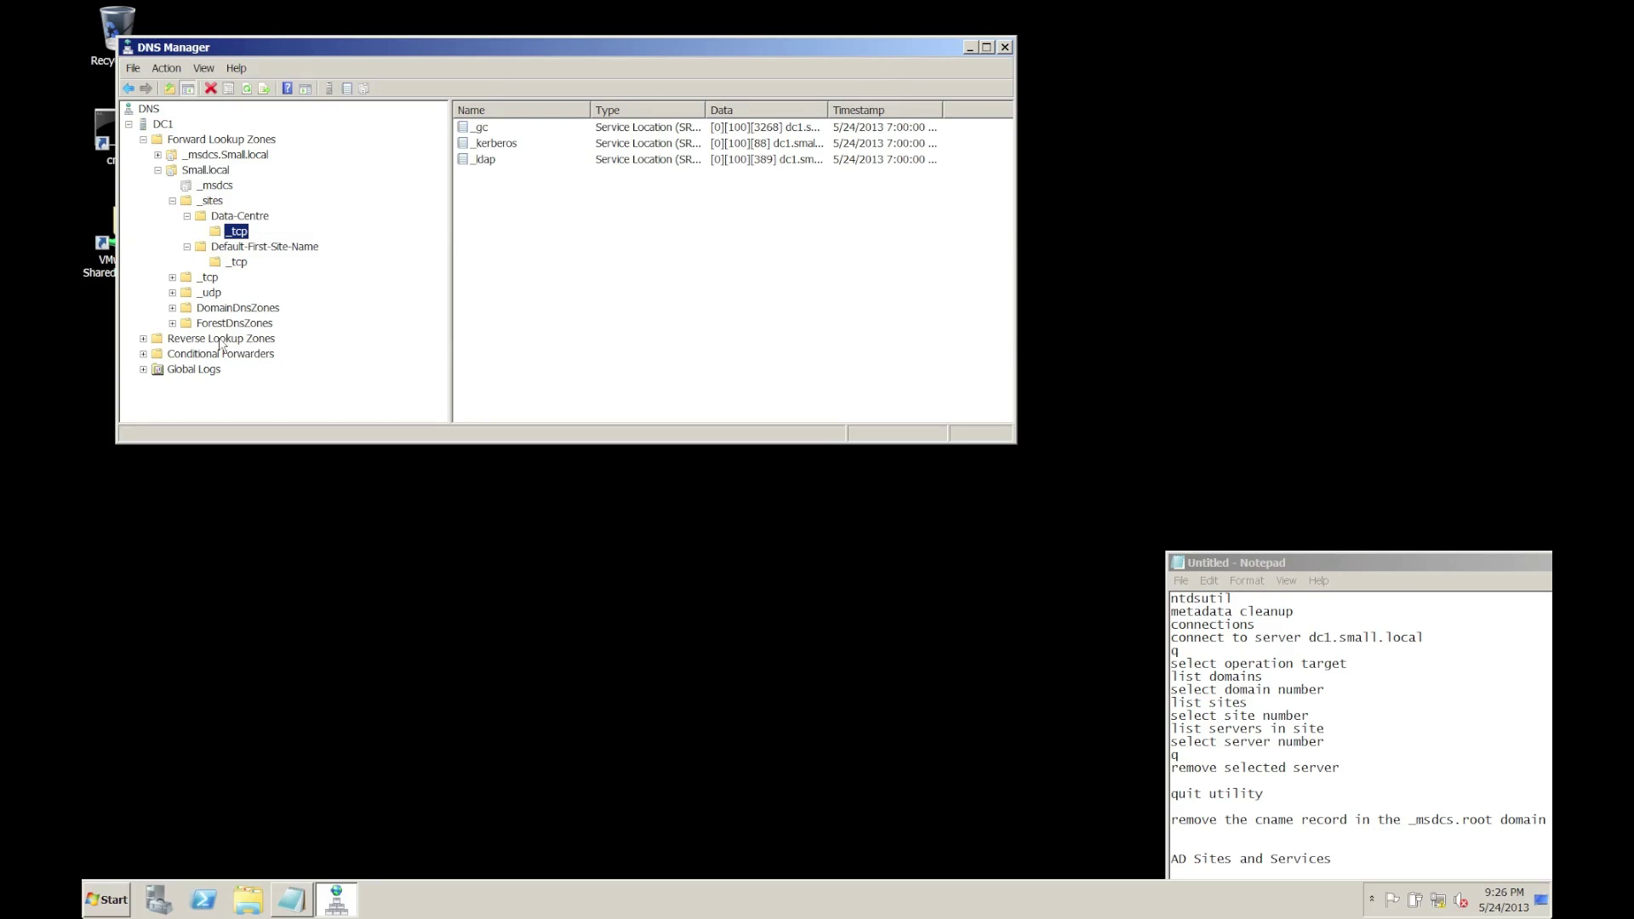
left_click(203, 278)
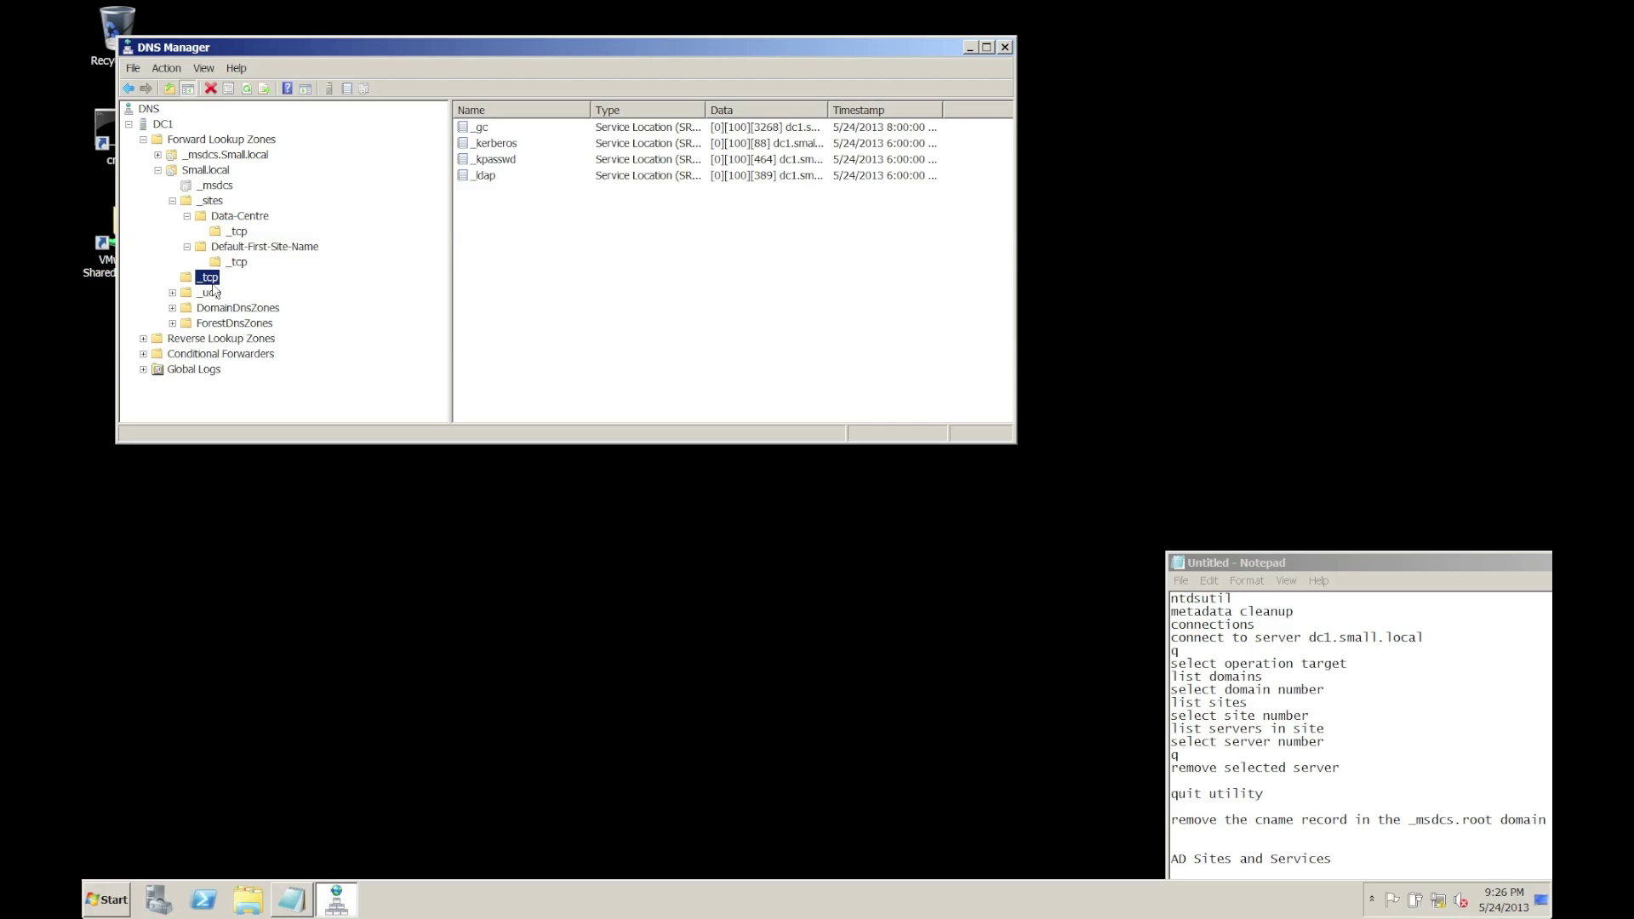
left_click(211, 293)
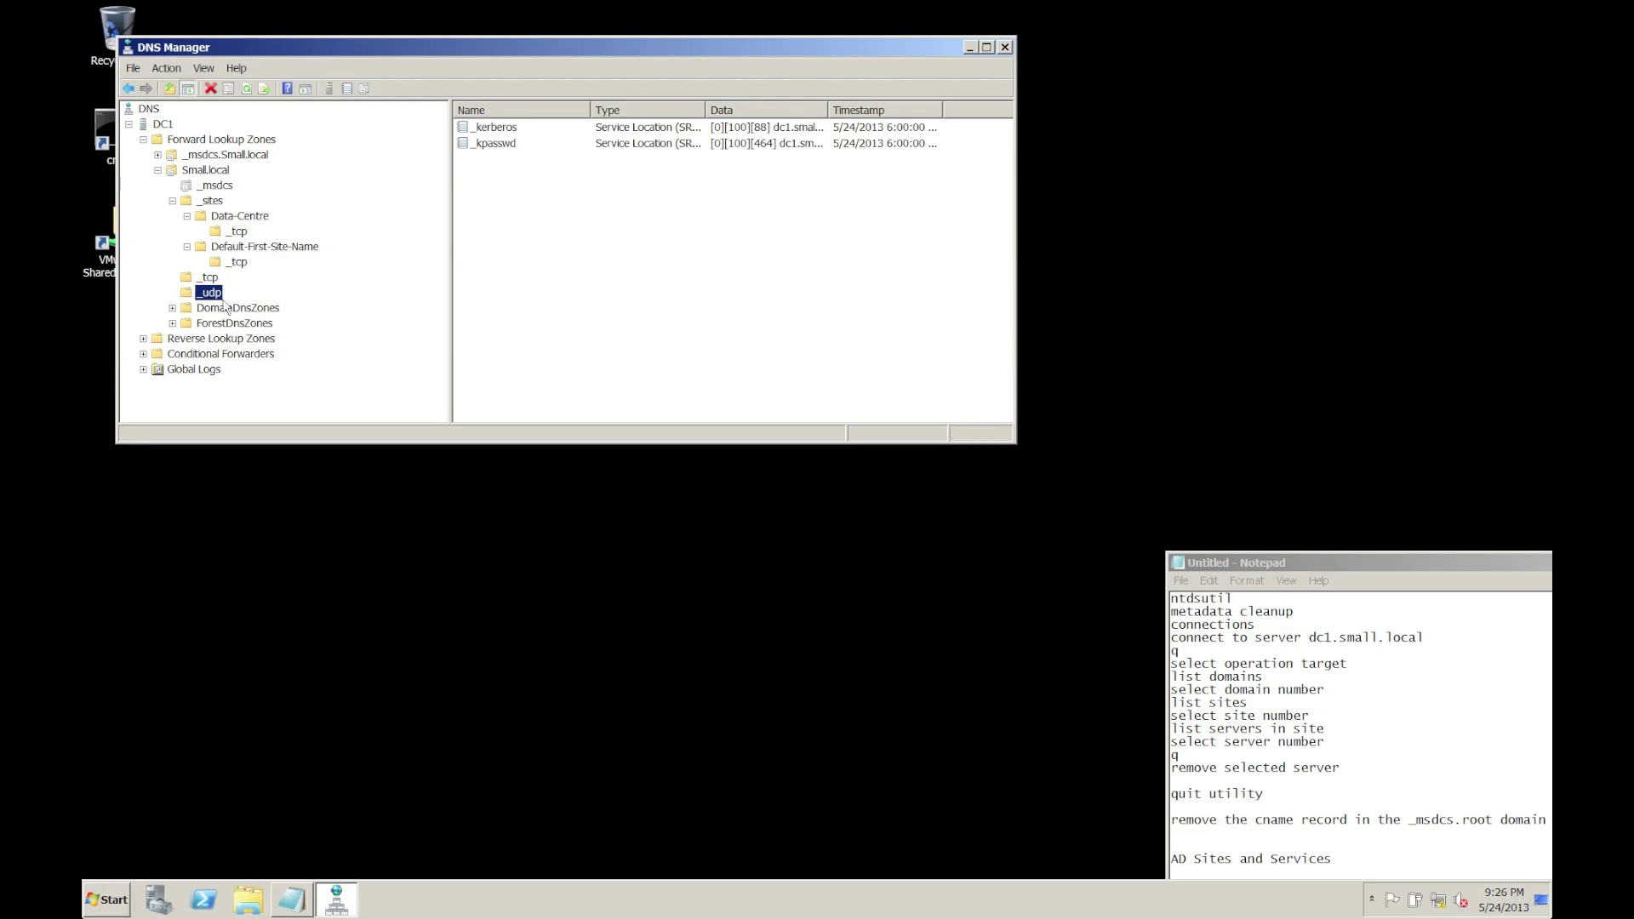
Examine the _tcp records of the Data-Centre and Default-First-Site-Name sites under DomainDnsZones for TESTDC2 entries
double_click(228, 308)
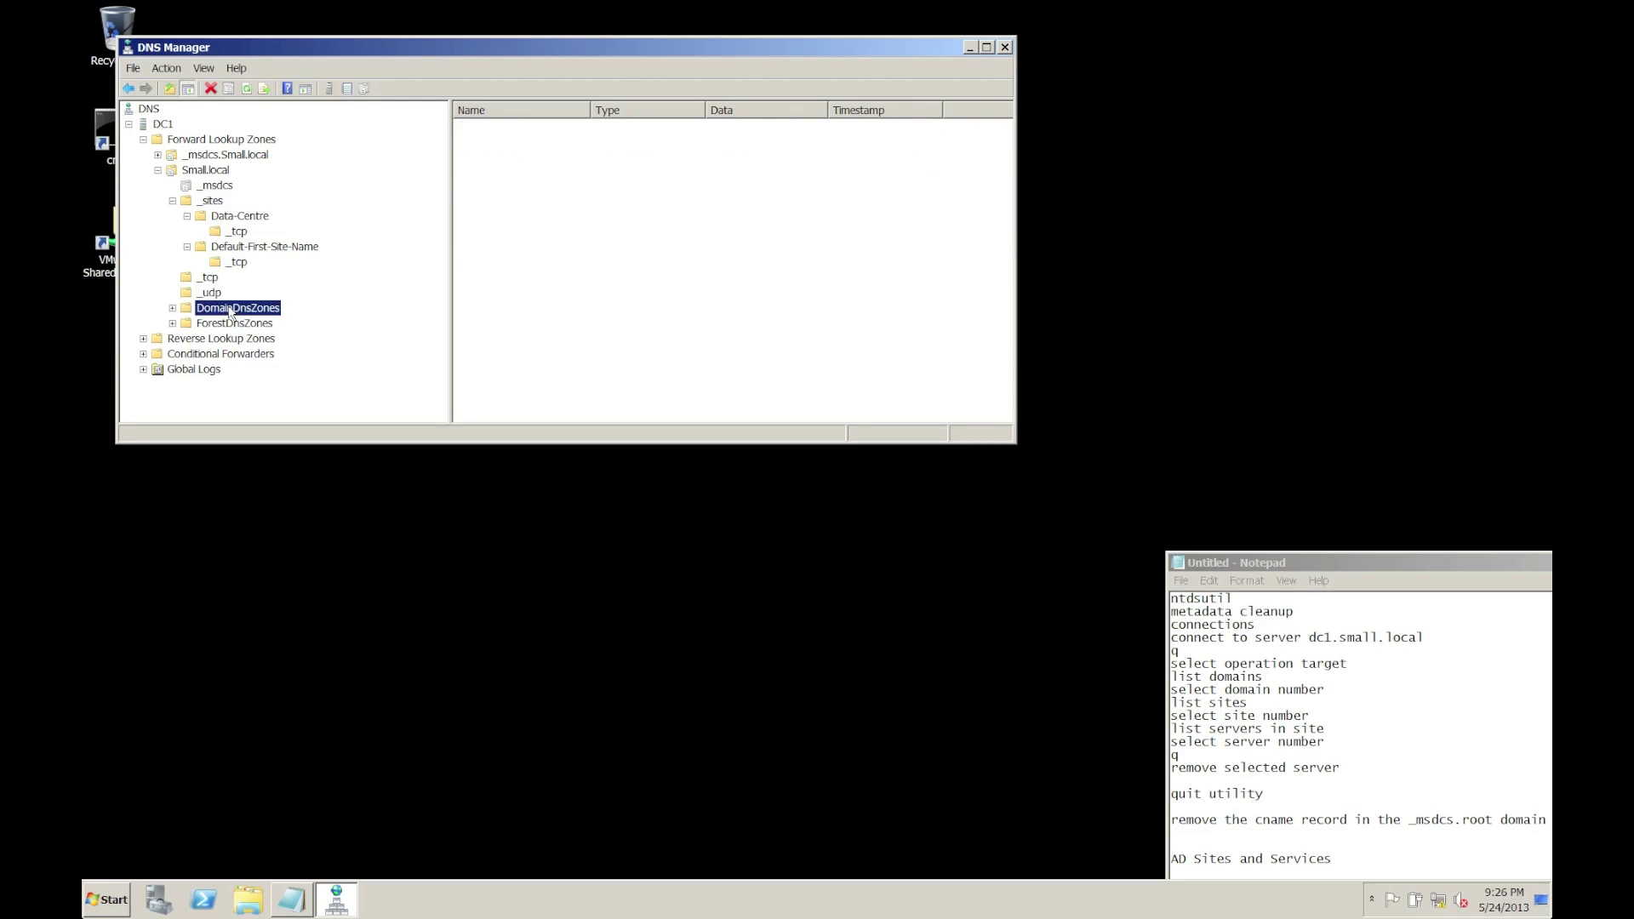
double_click(227, 327)
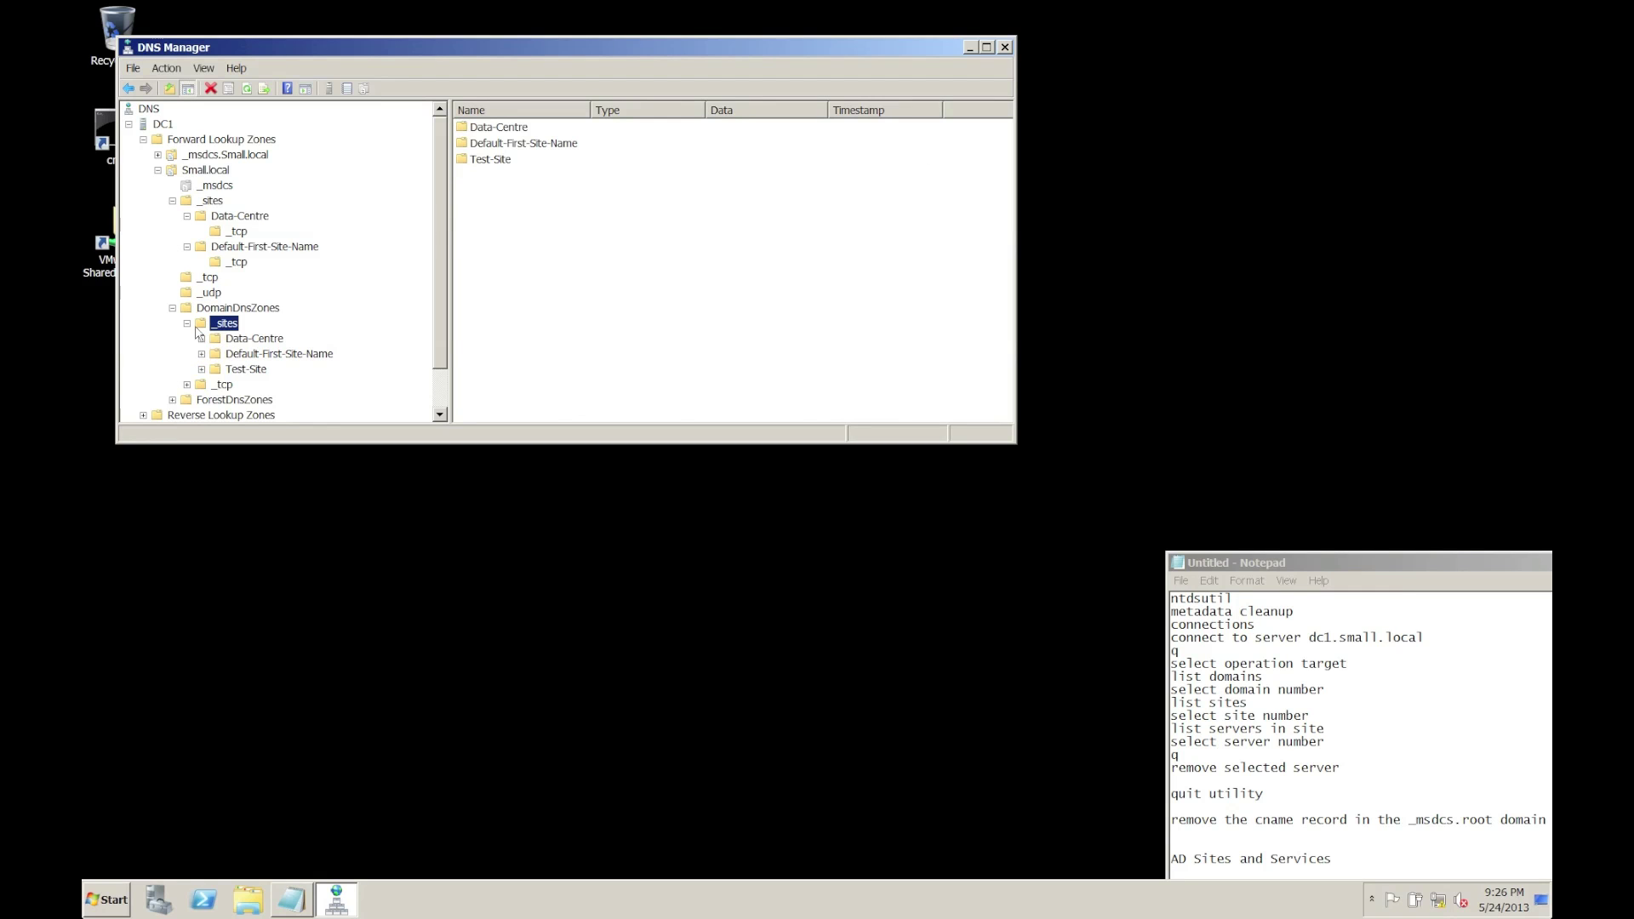
double_click(218, 341)
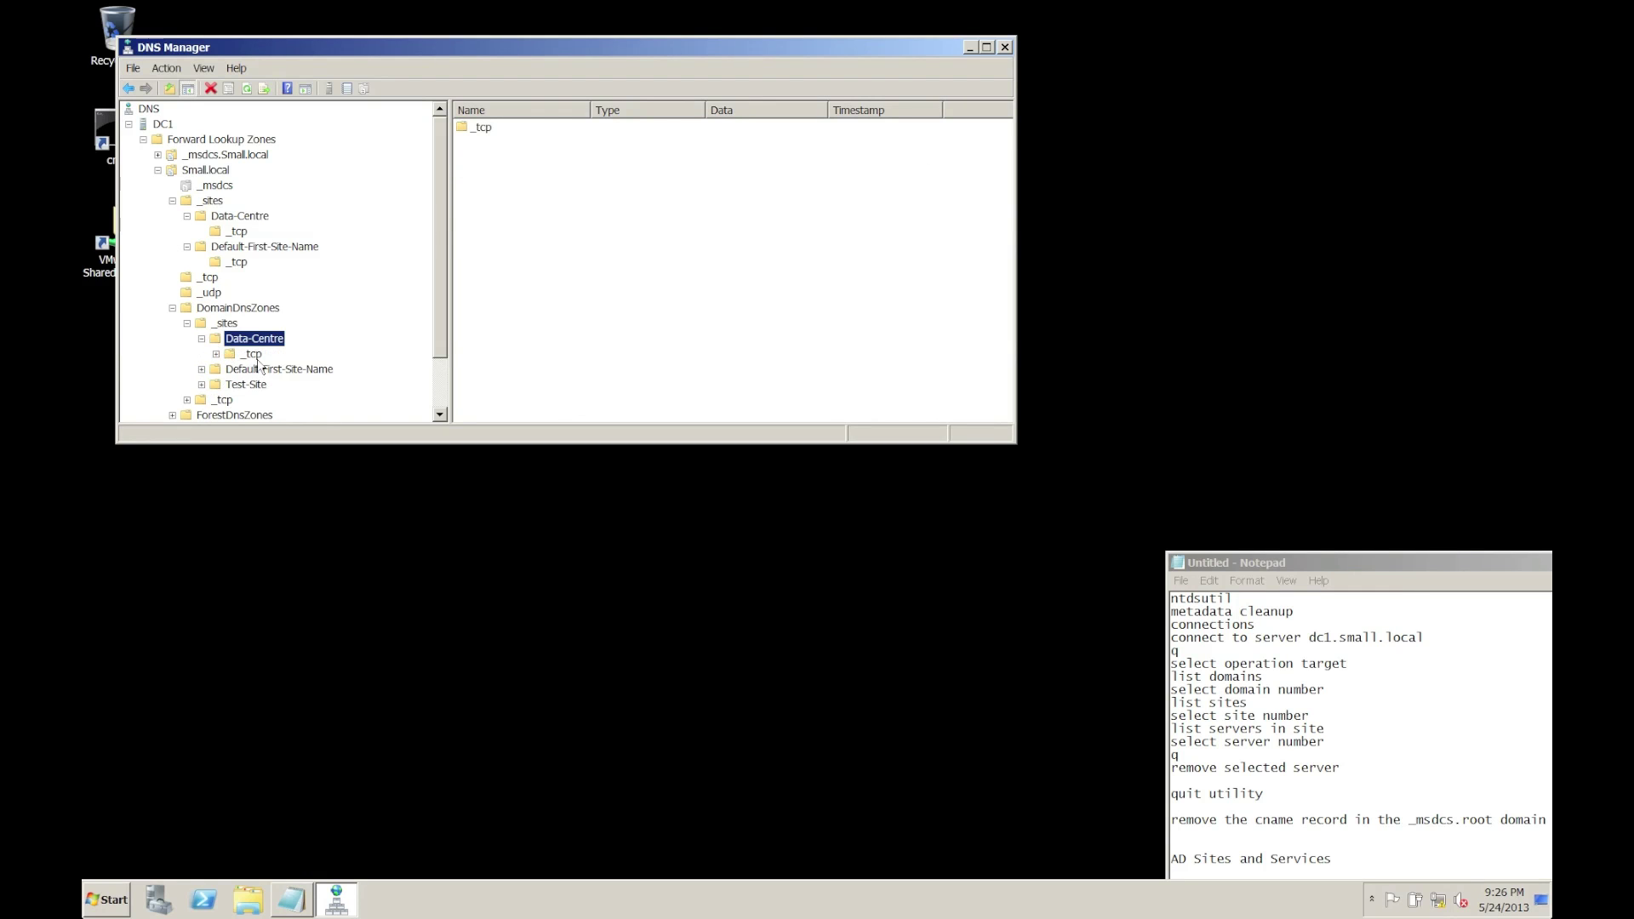
left_click(252, 356)
double_click(260, 371)
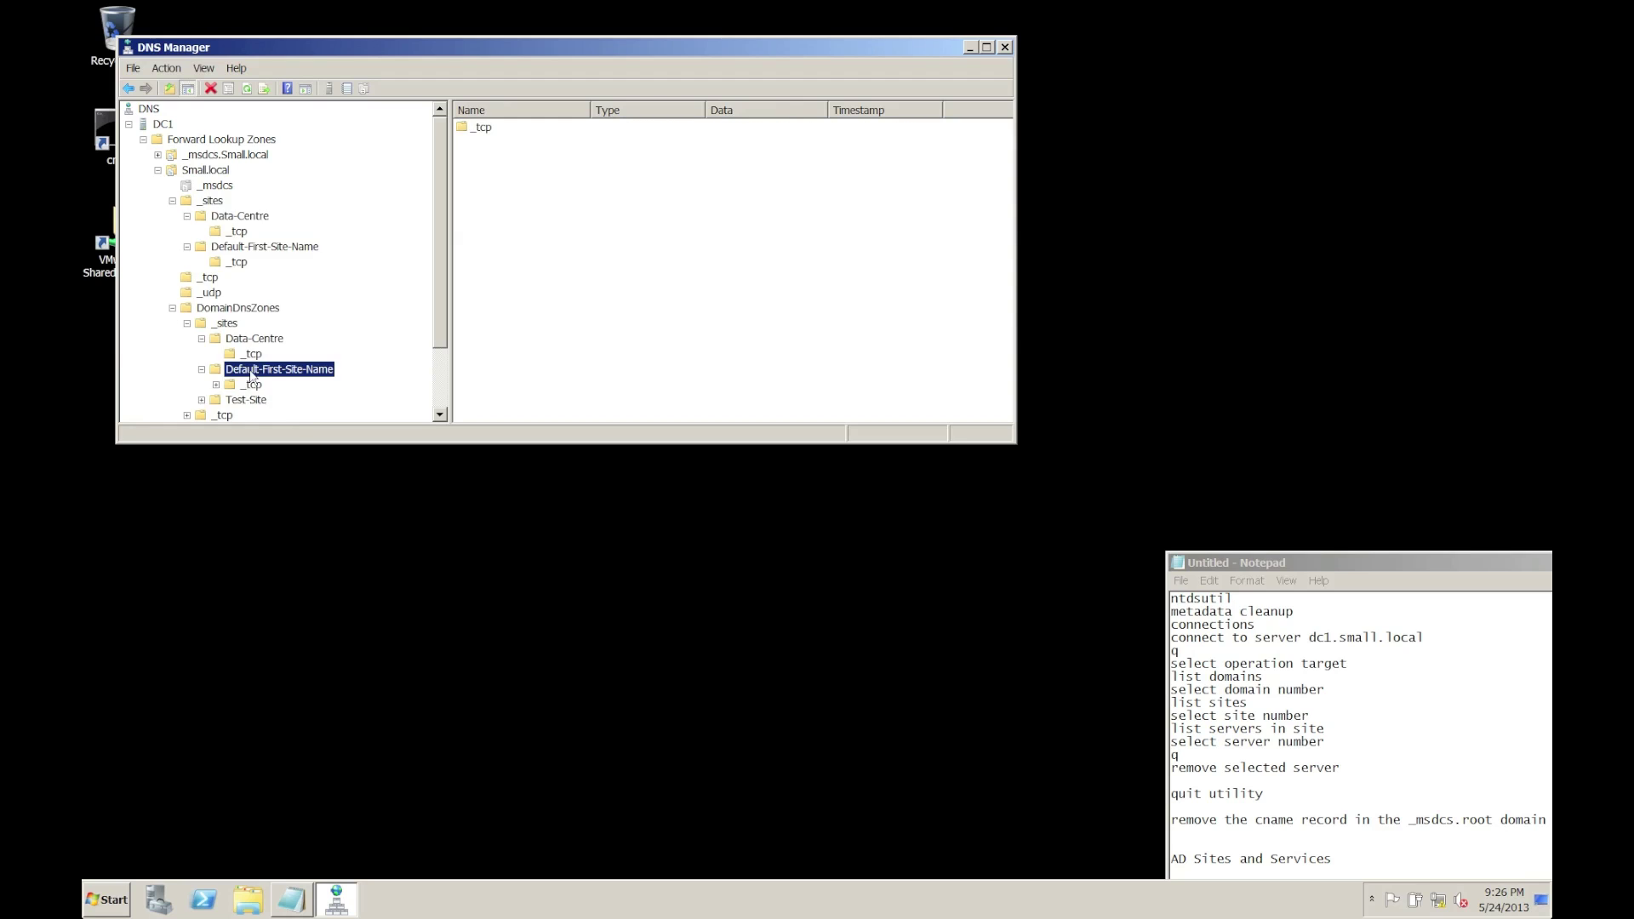
left_click(253, 385)
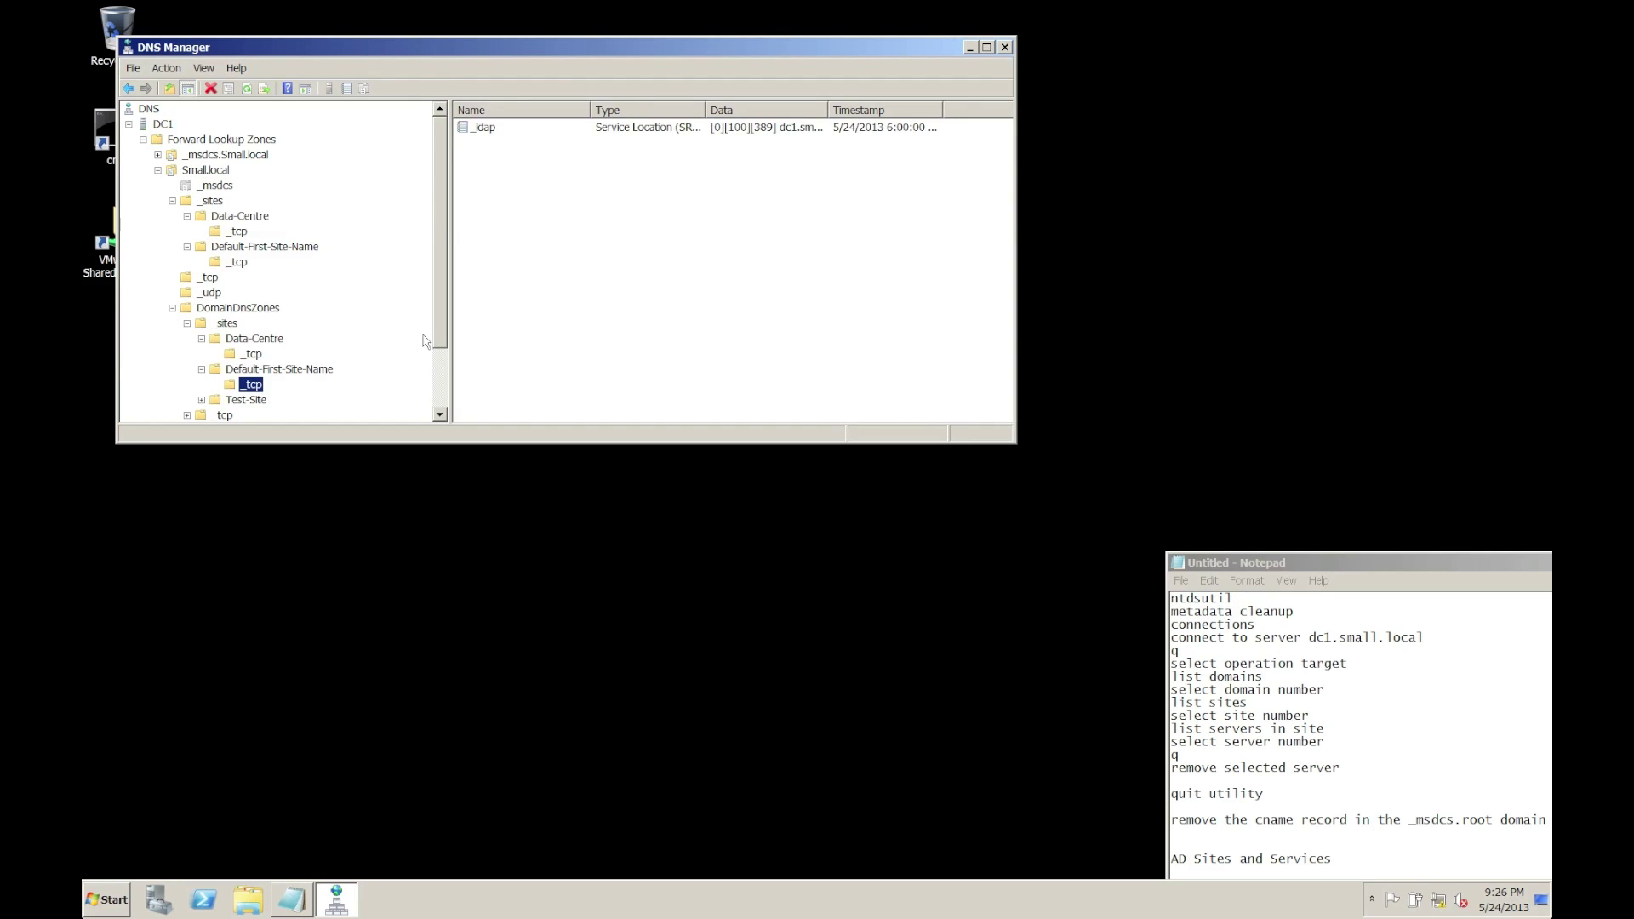
Delete the _ldap service record for testdc2 from Test-Site's _tcp folder under DomainDnsZones
left_click_drag(435, 338, 435, 419)
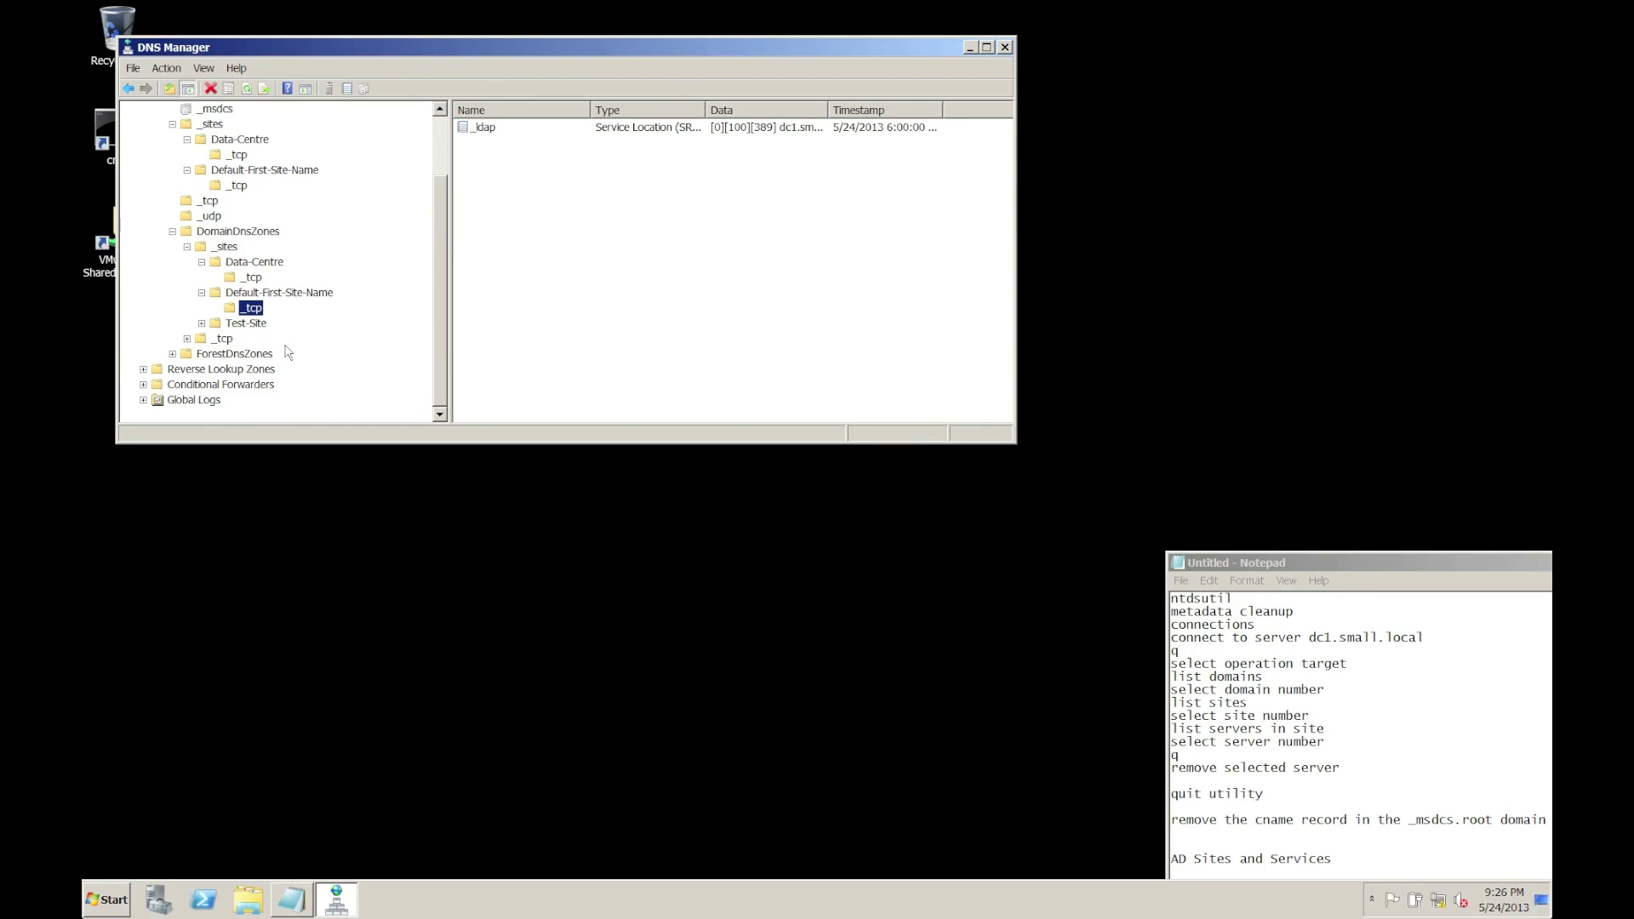
double_click(246, 325)
left_click(247, 341)
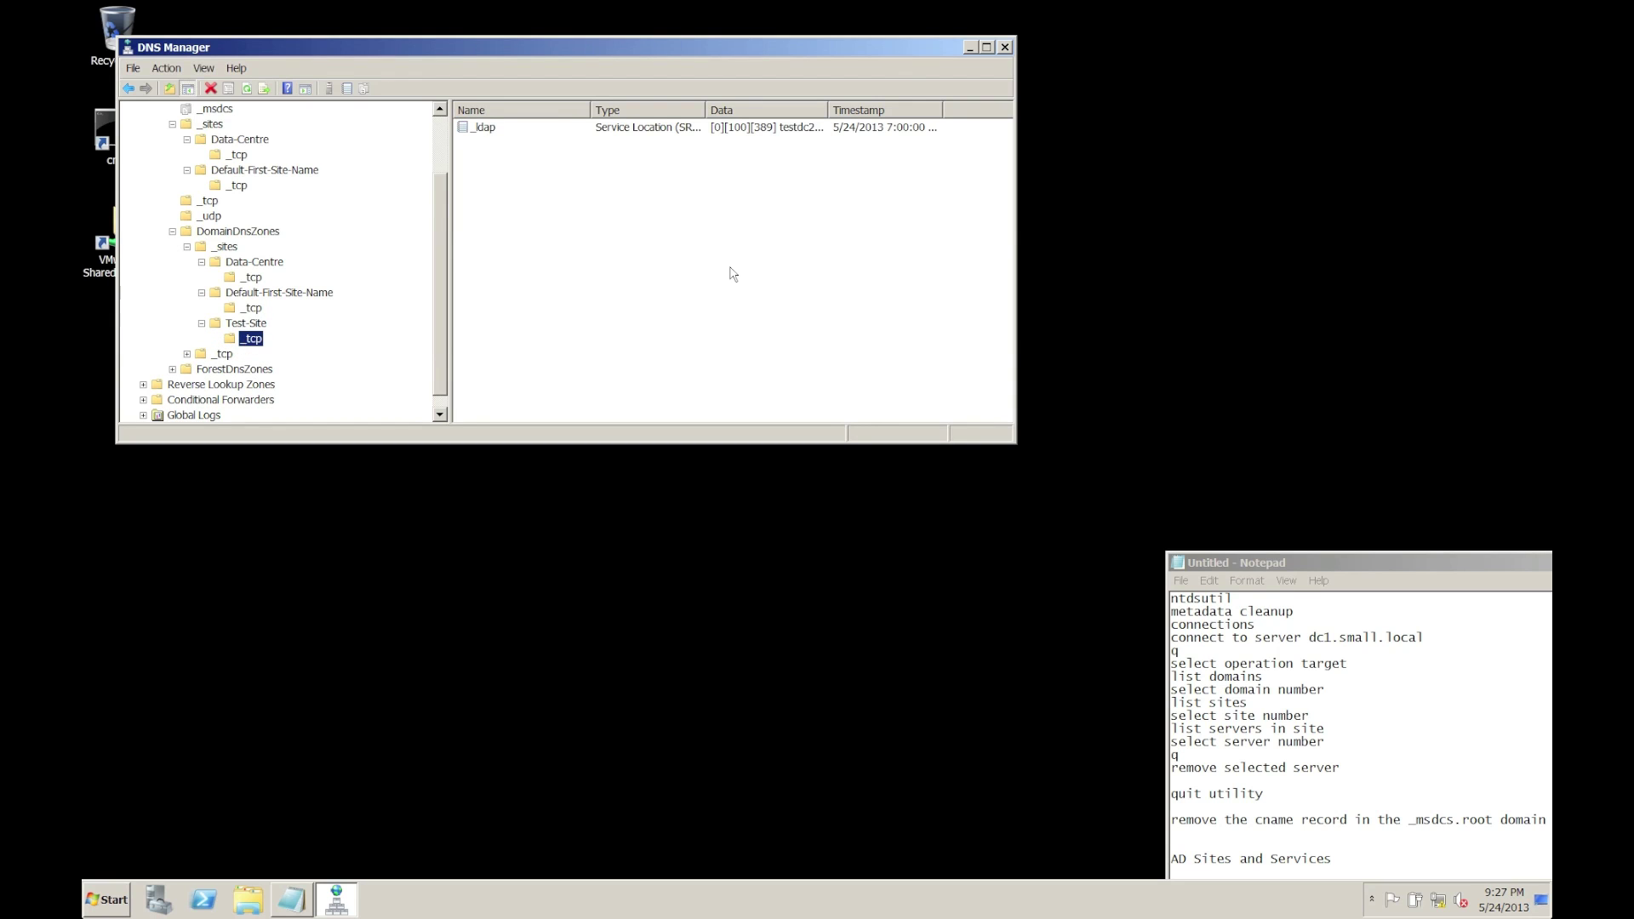
left_click(663, 131)
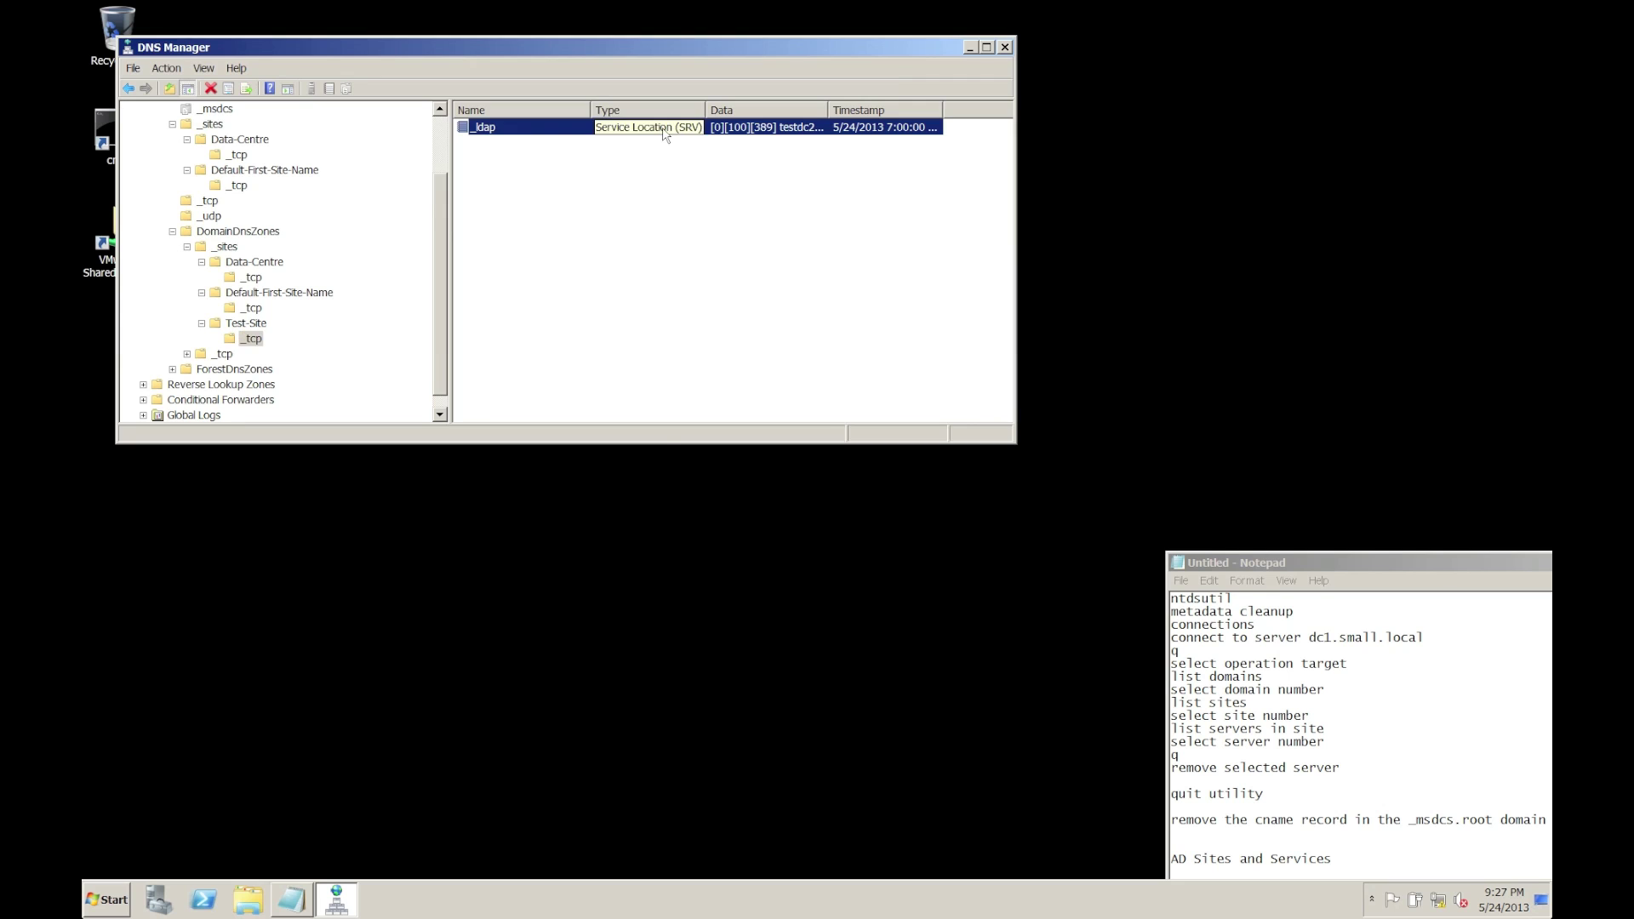
key("Delete")
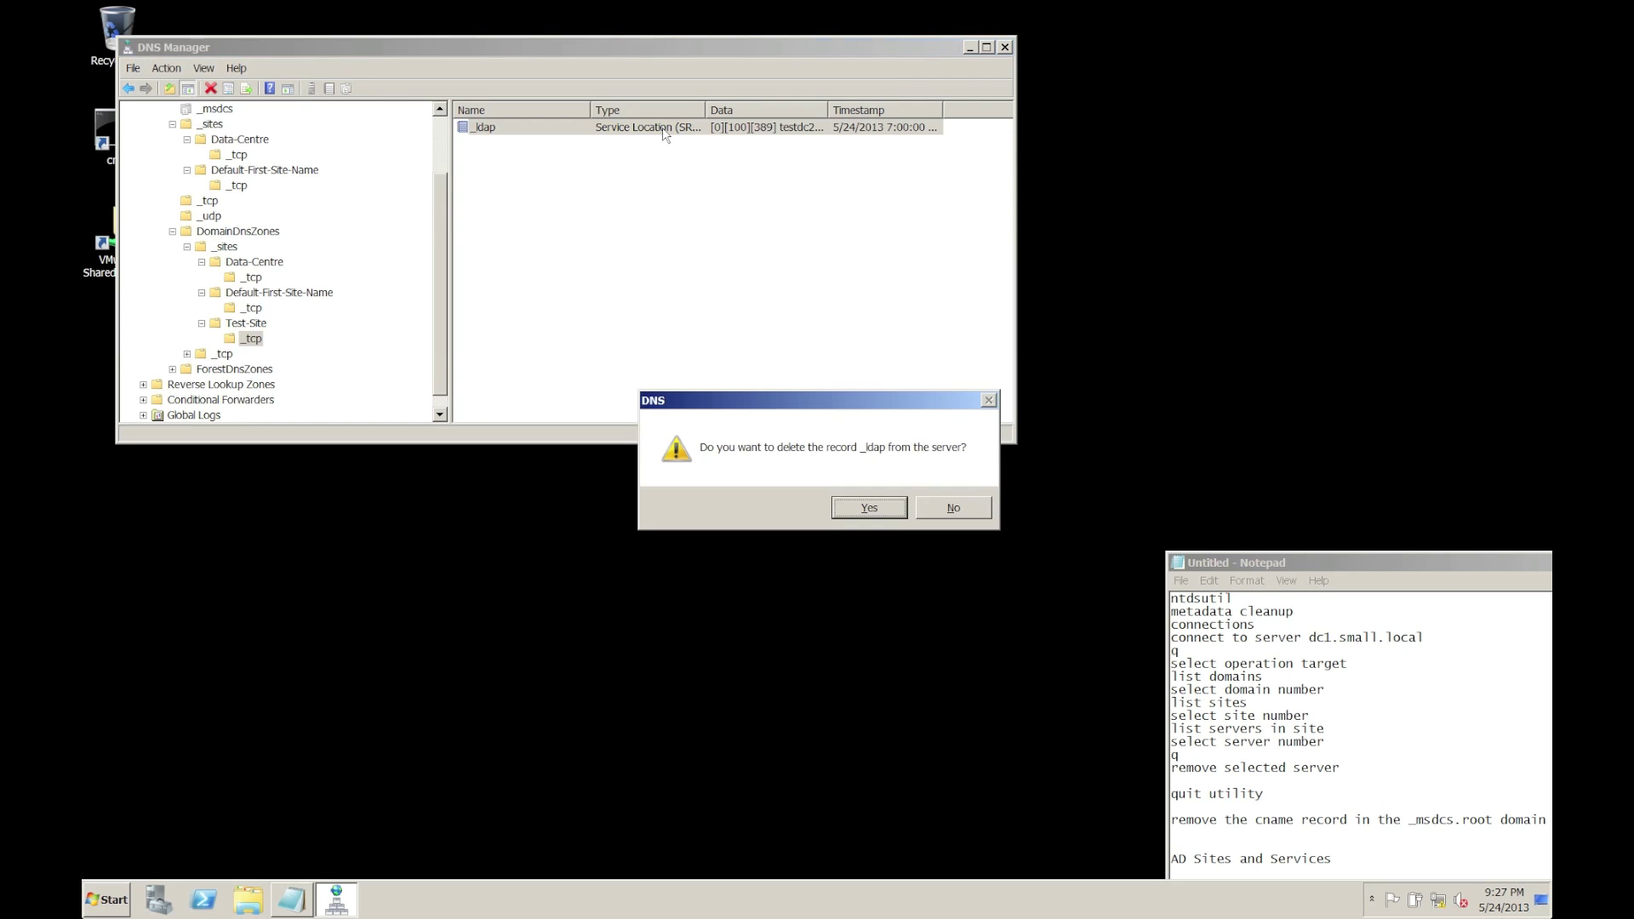
left_click(862, 509)
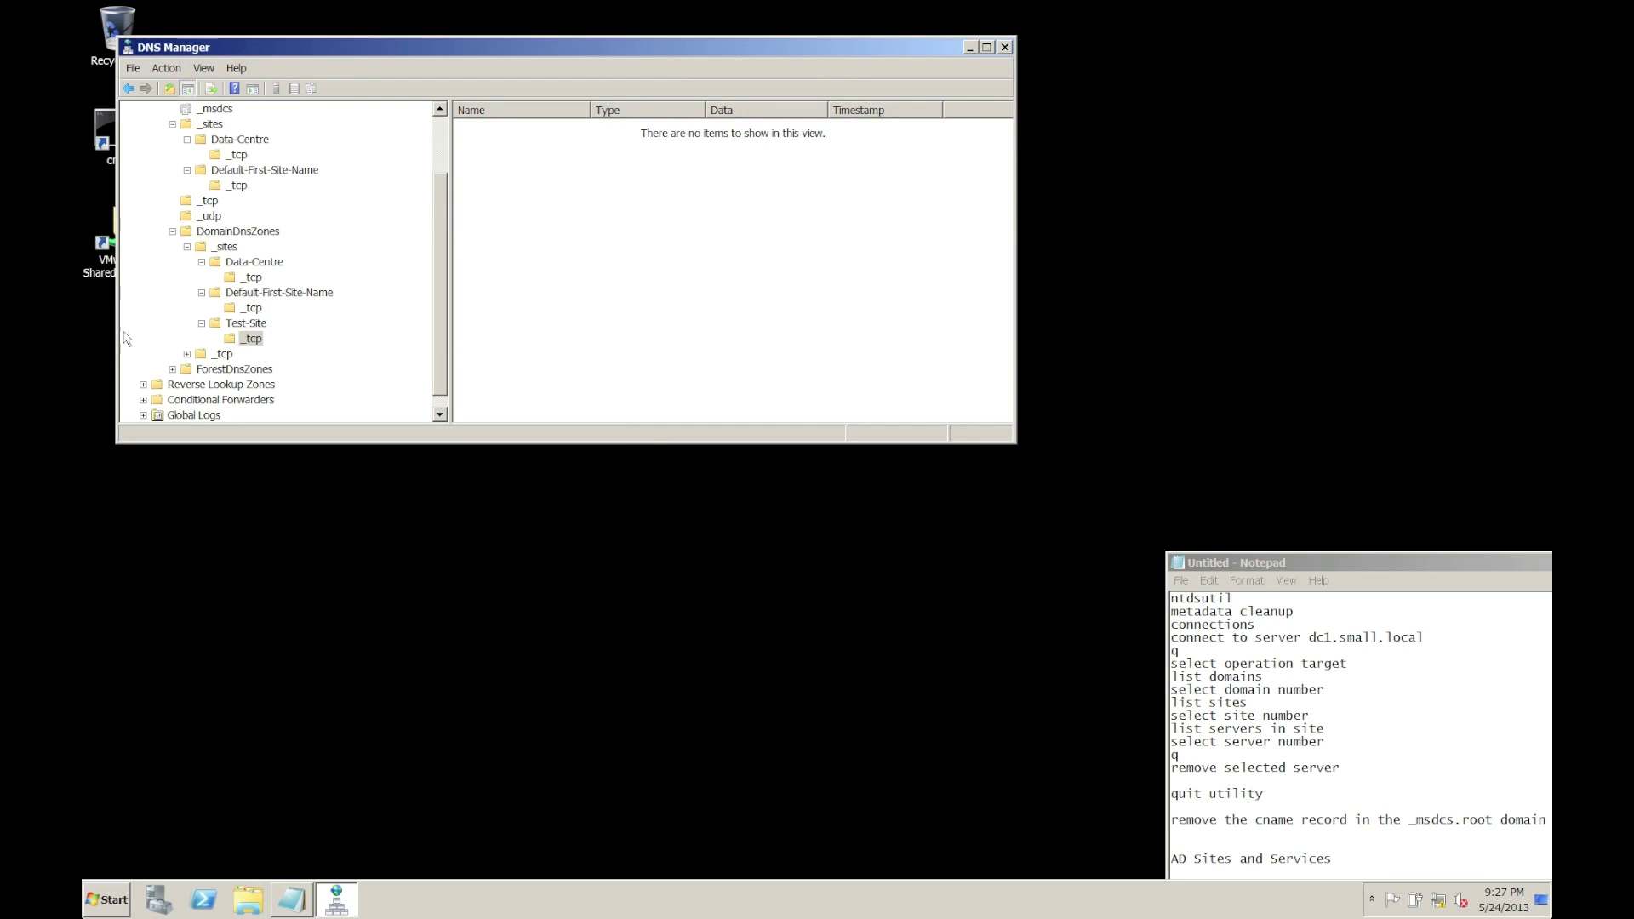
Delete the testdc2 _ldap service record from the _tcp folder directly under DomainDnsZones, and close DNS Manager
left_click(223, 354)
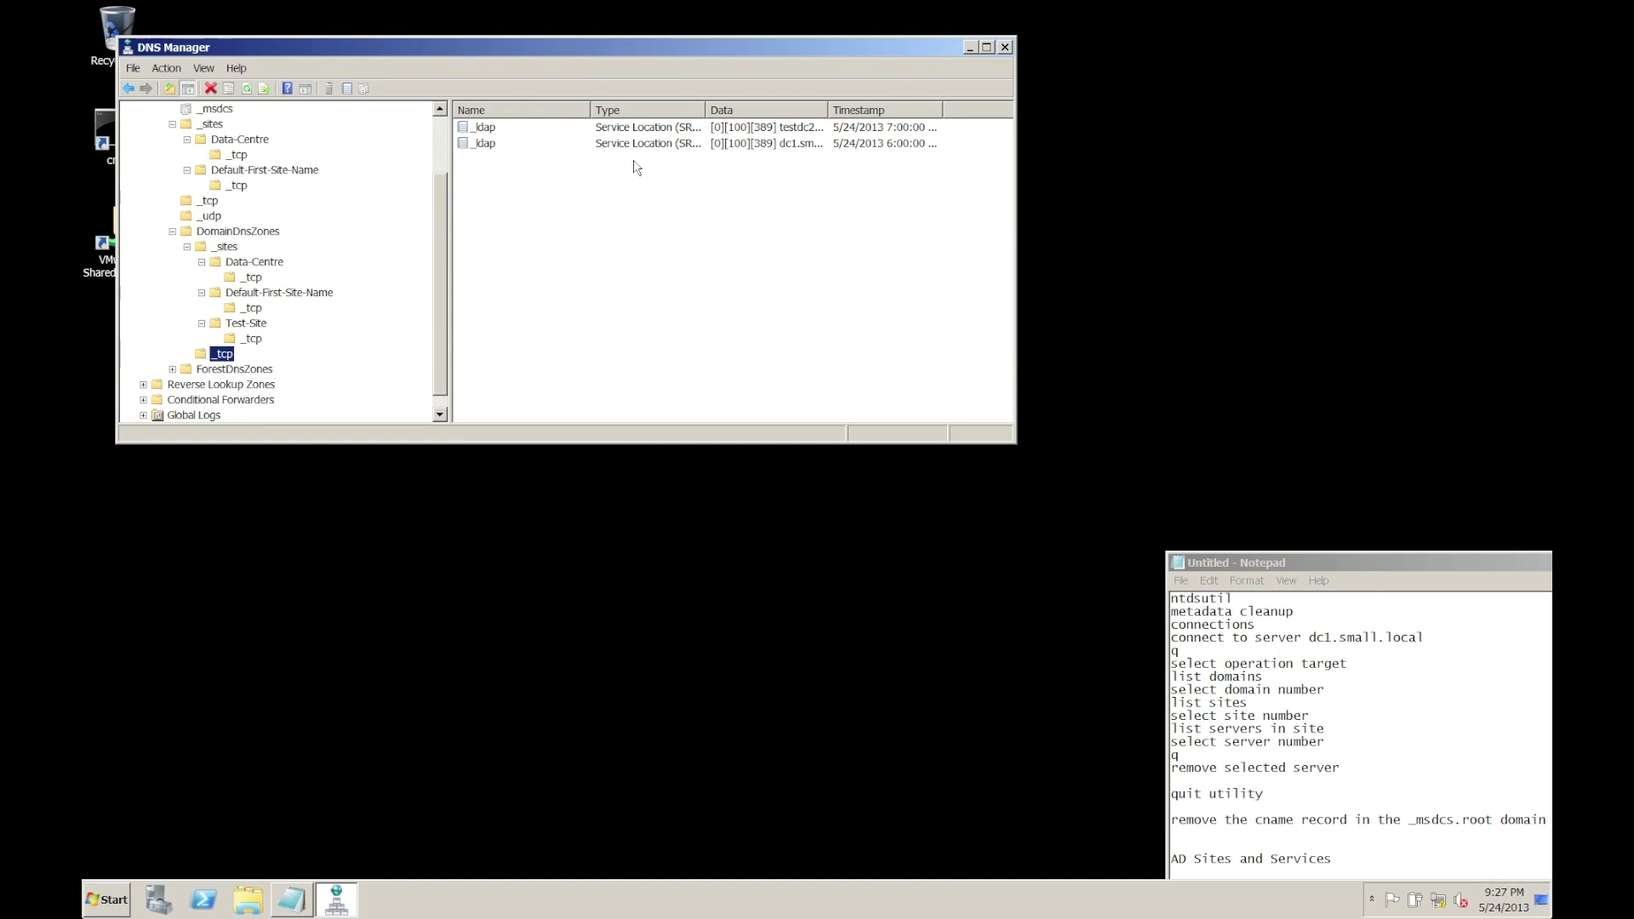
left_click(641, 129)
key("Delete")
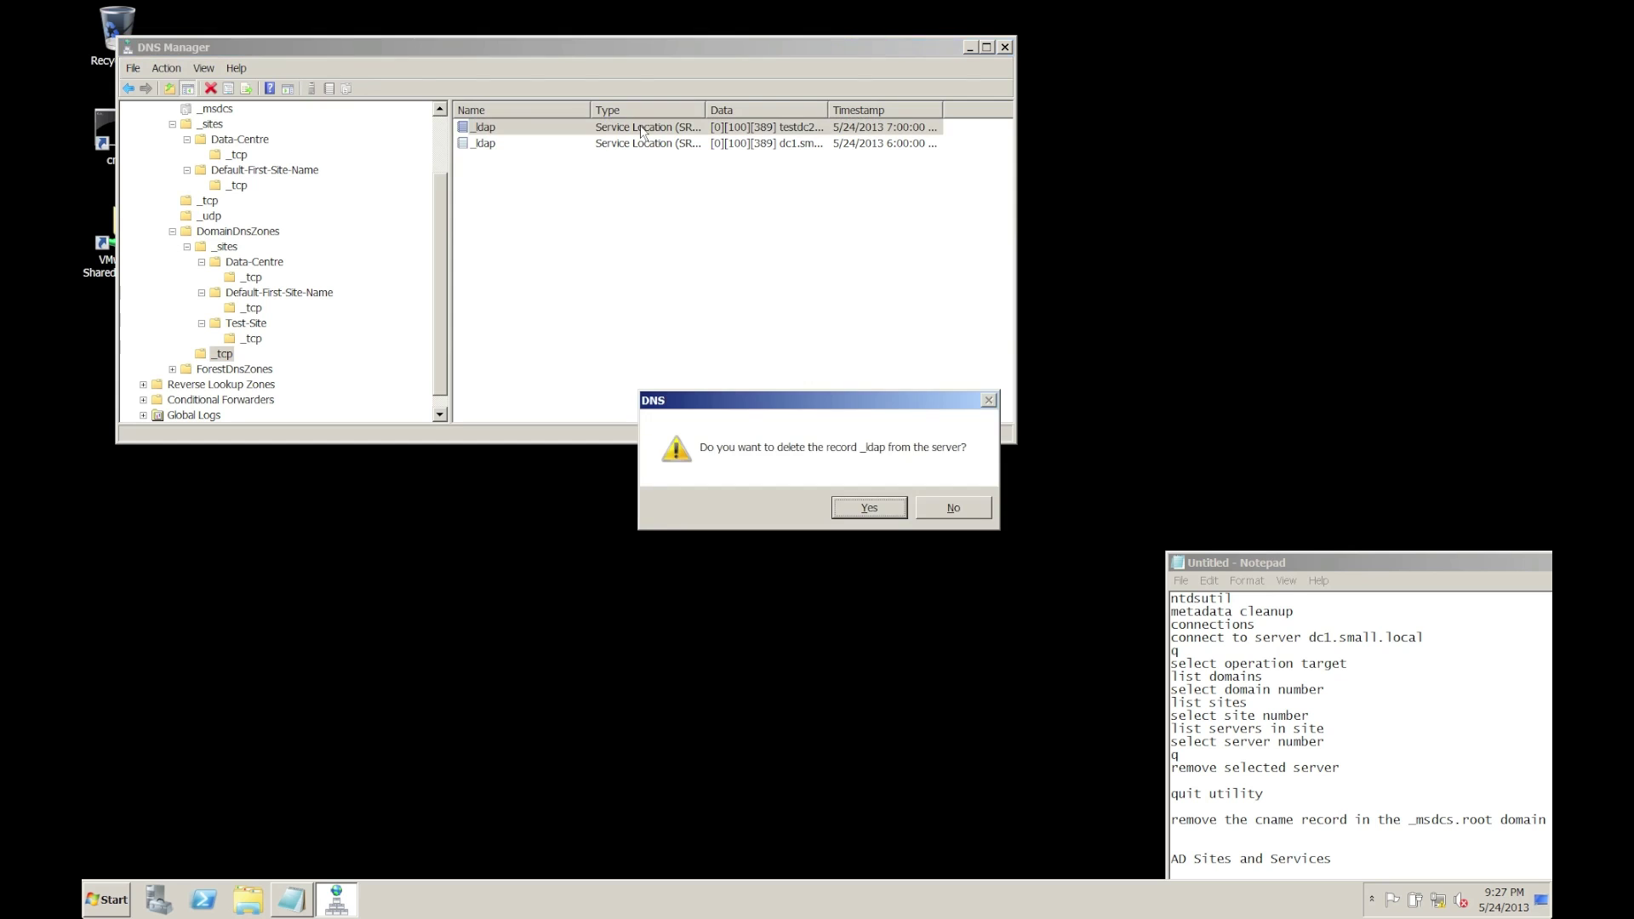
key("Return")
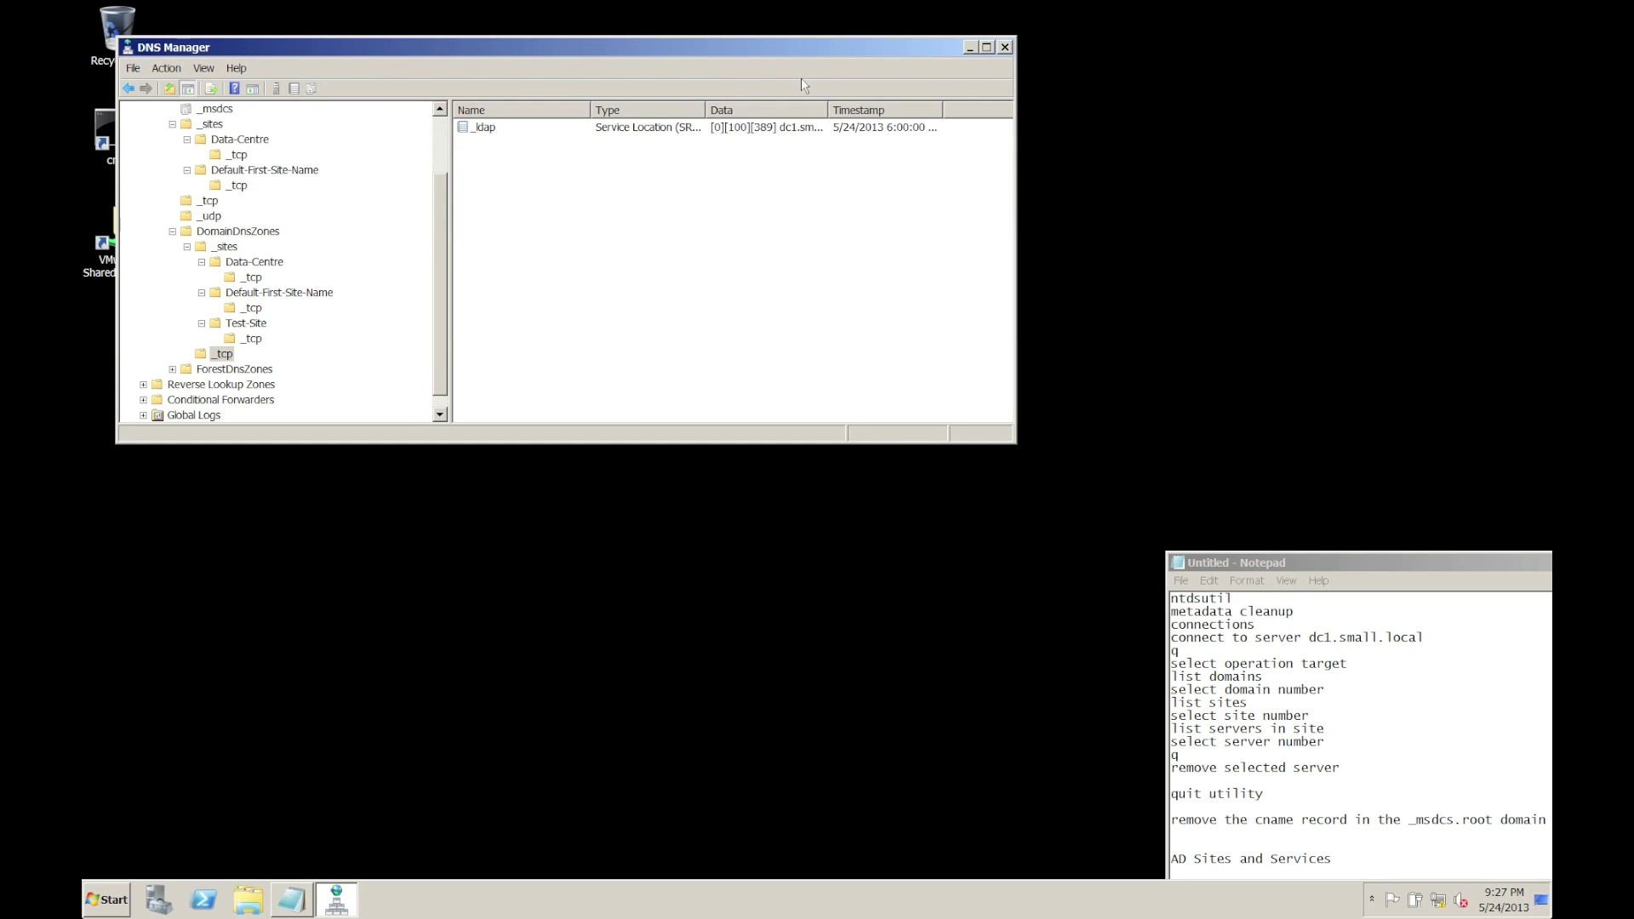
left_click(1005, 48)
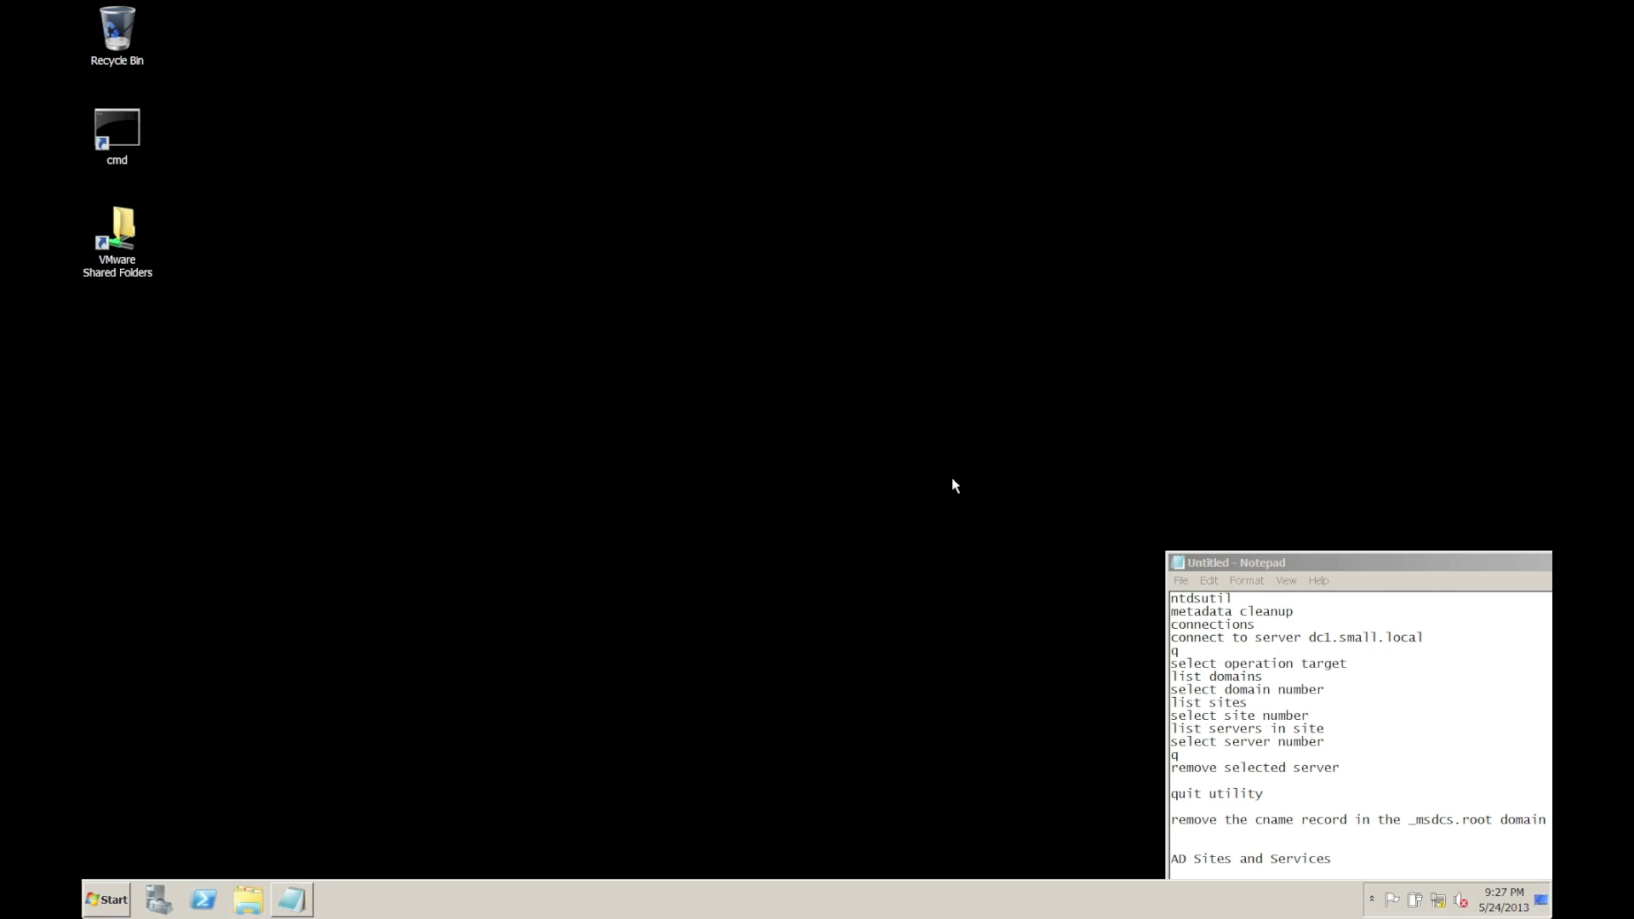
In Active Directory Sites and Services, delete the TESTDC2 server from Test-Site, and close the console
key("super")
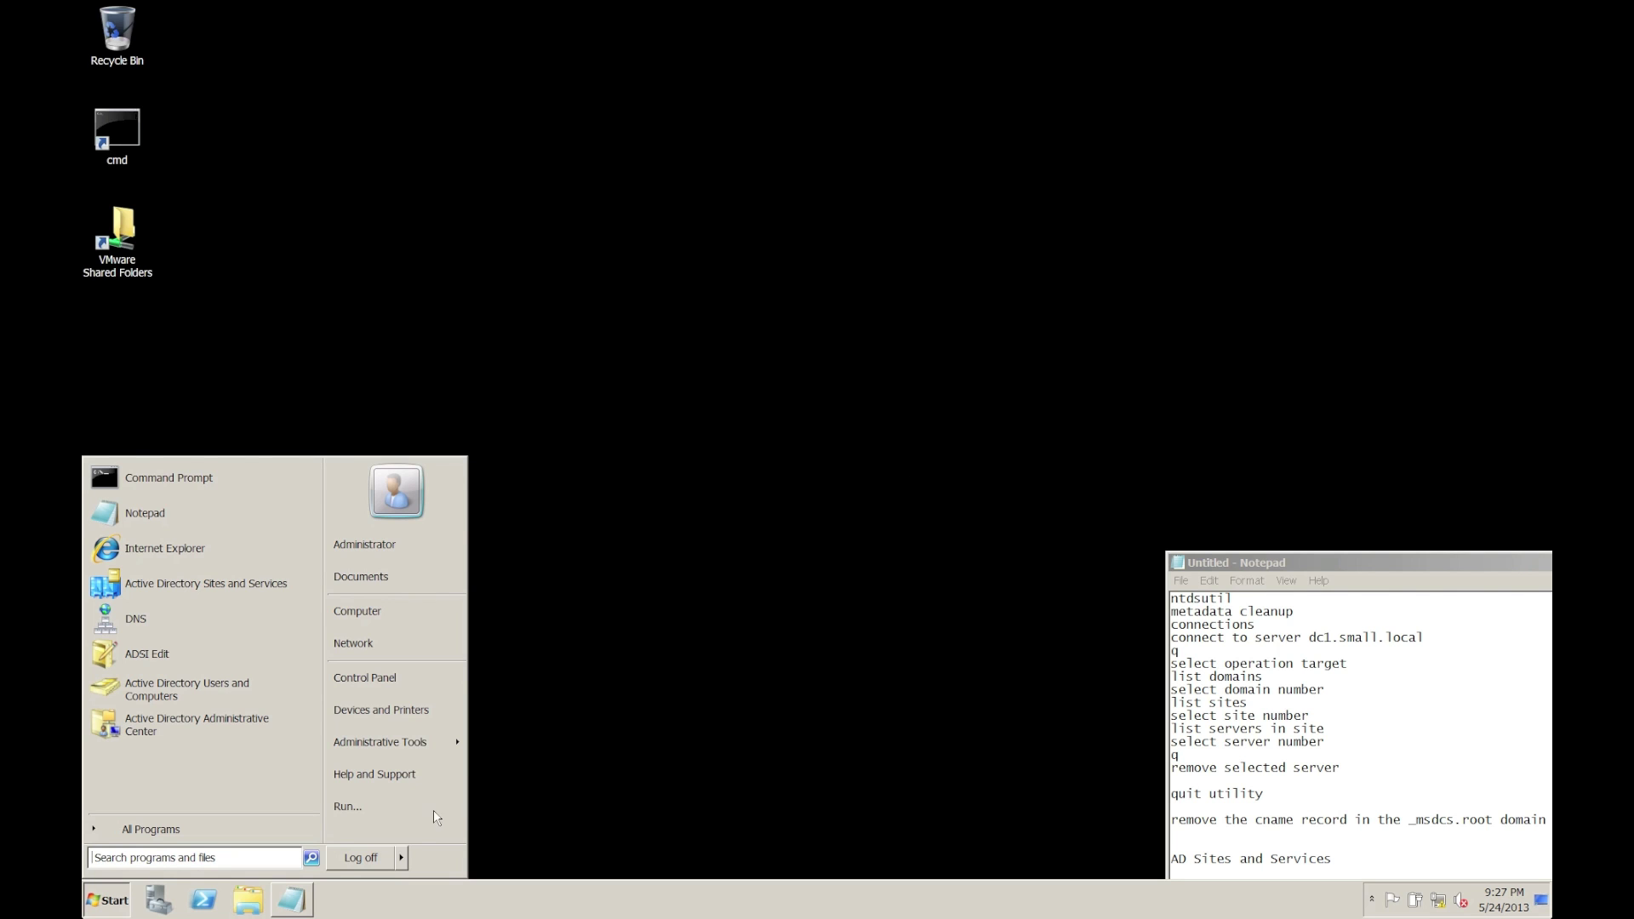
mouse_move(417, 755)
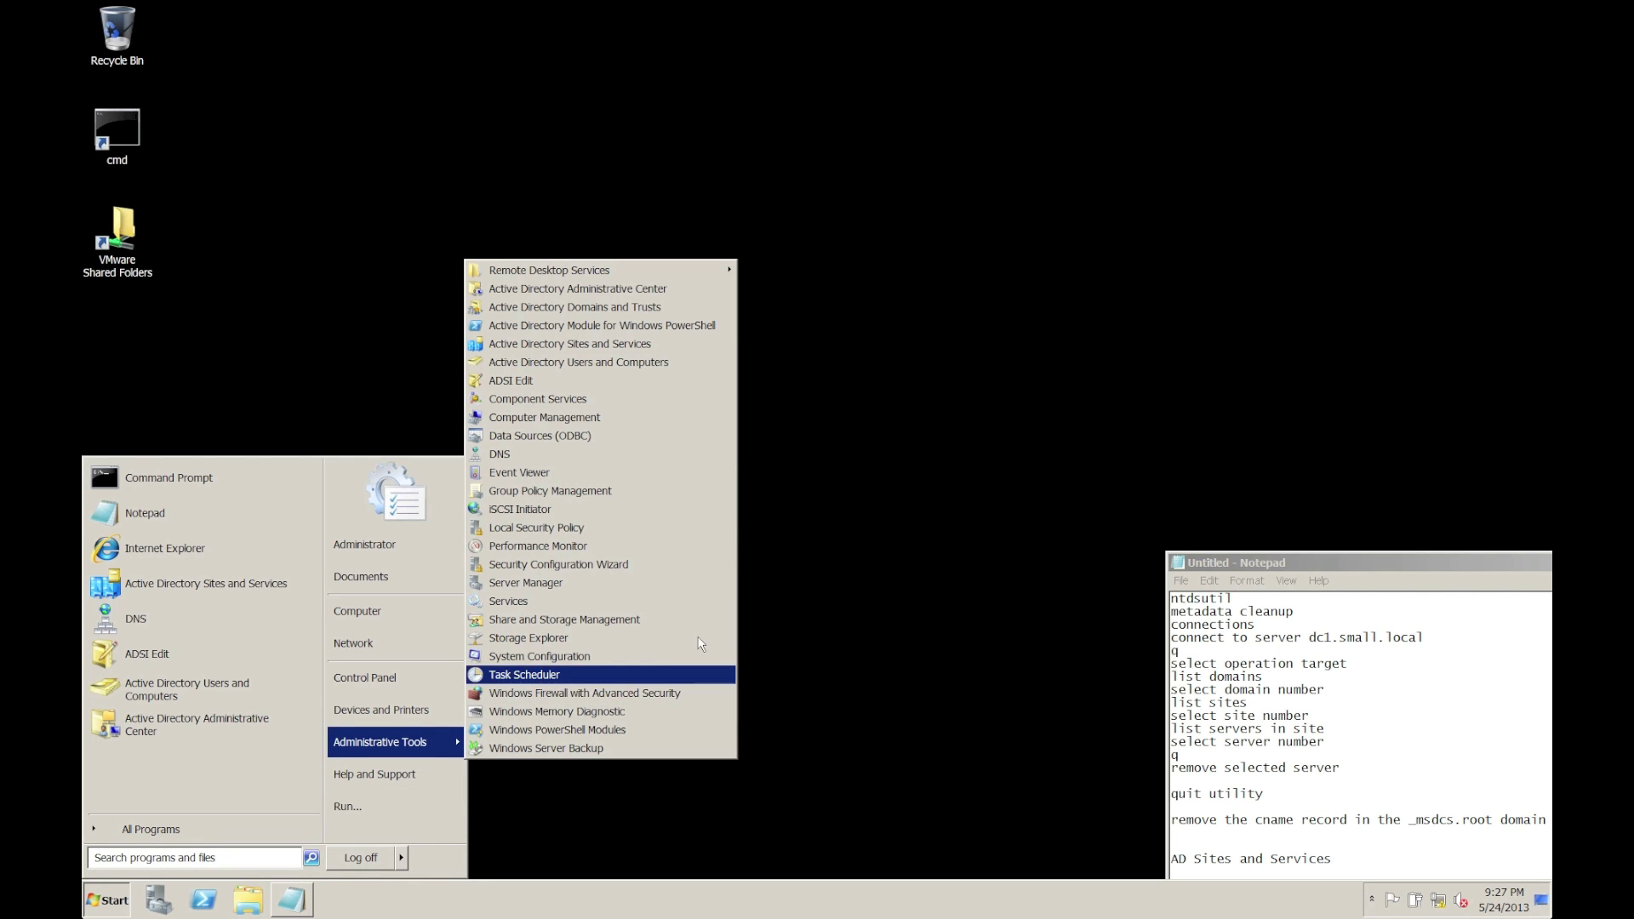
left_click(656, 347)
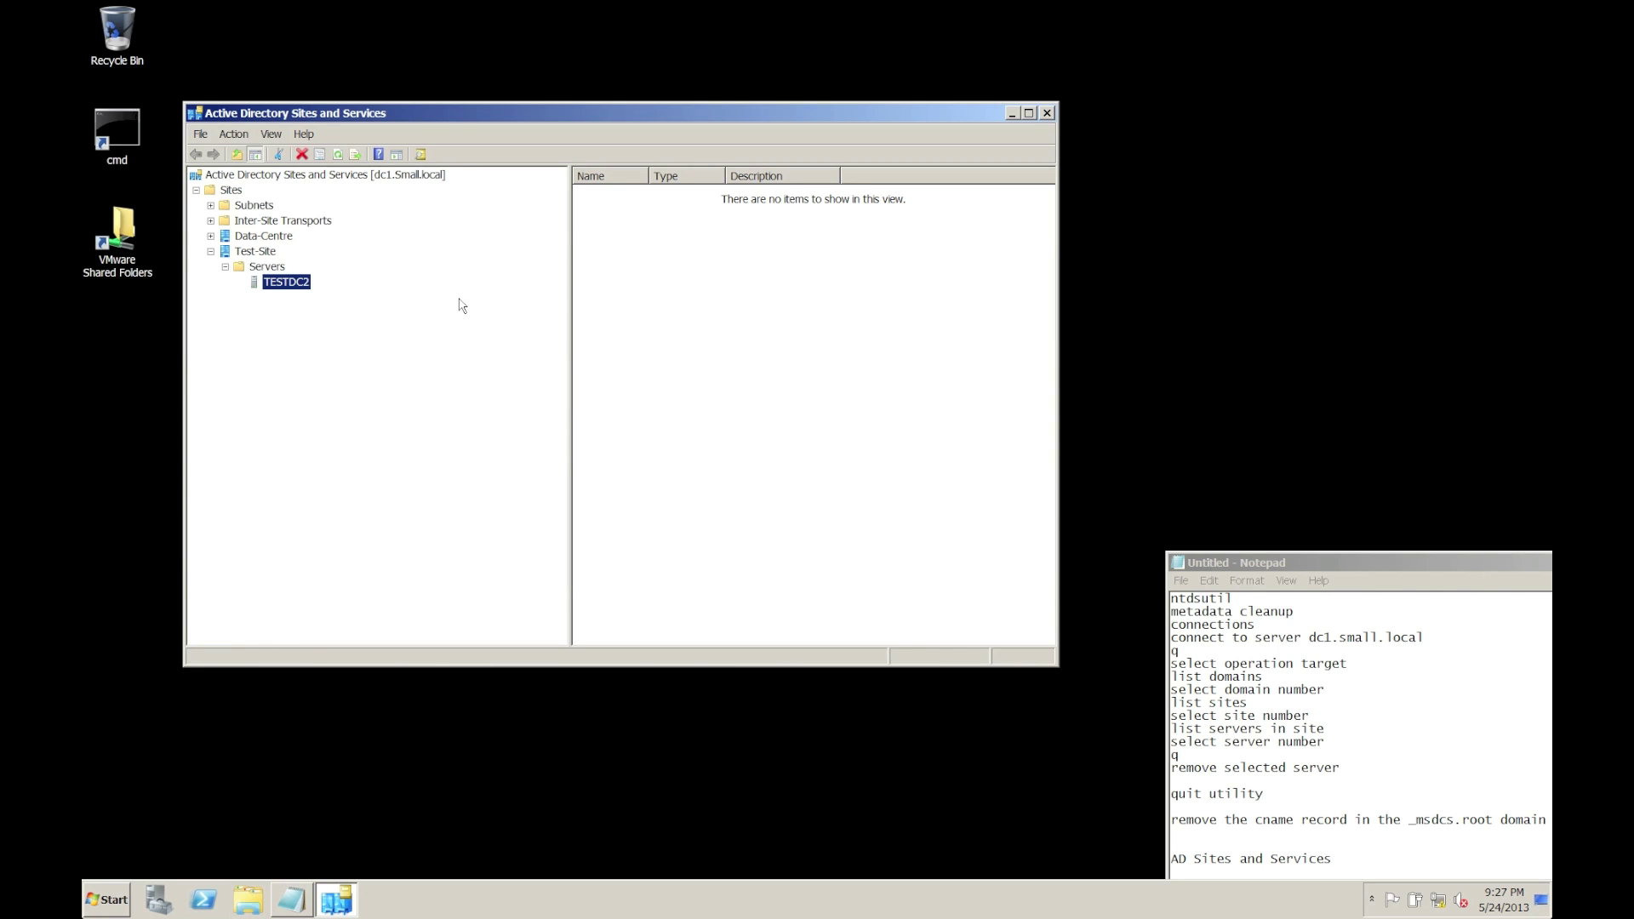
right_click(277, 290)
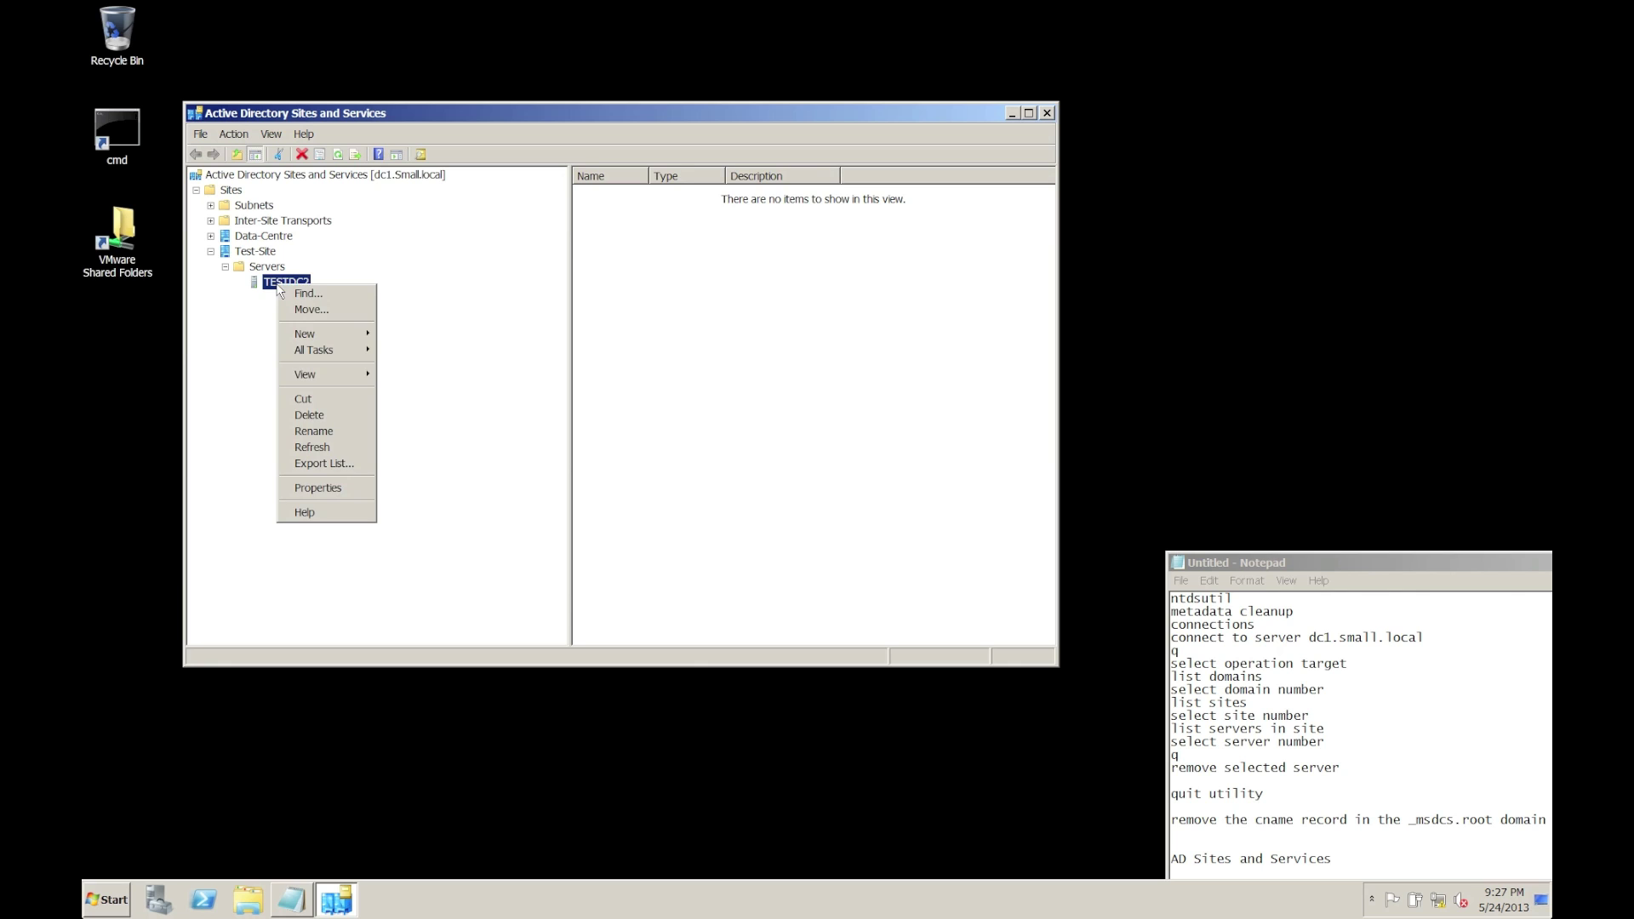
left_click(354, 415)
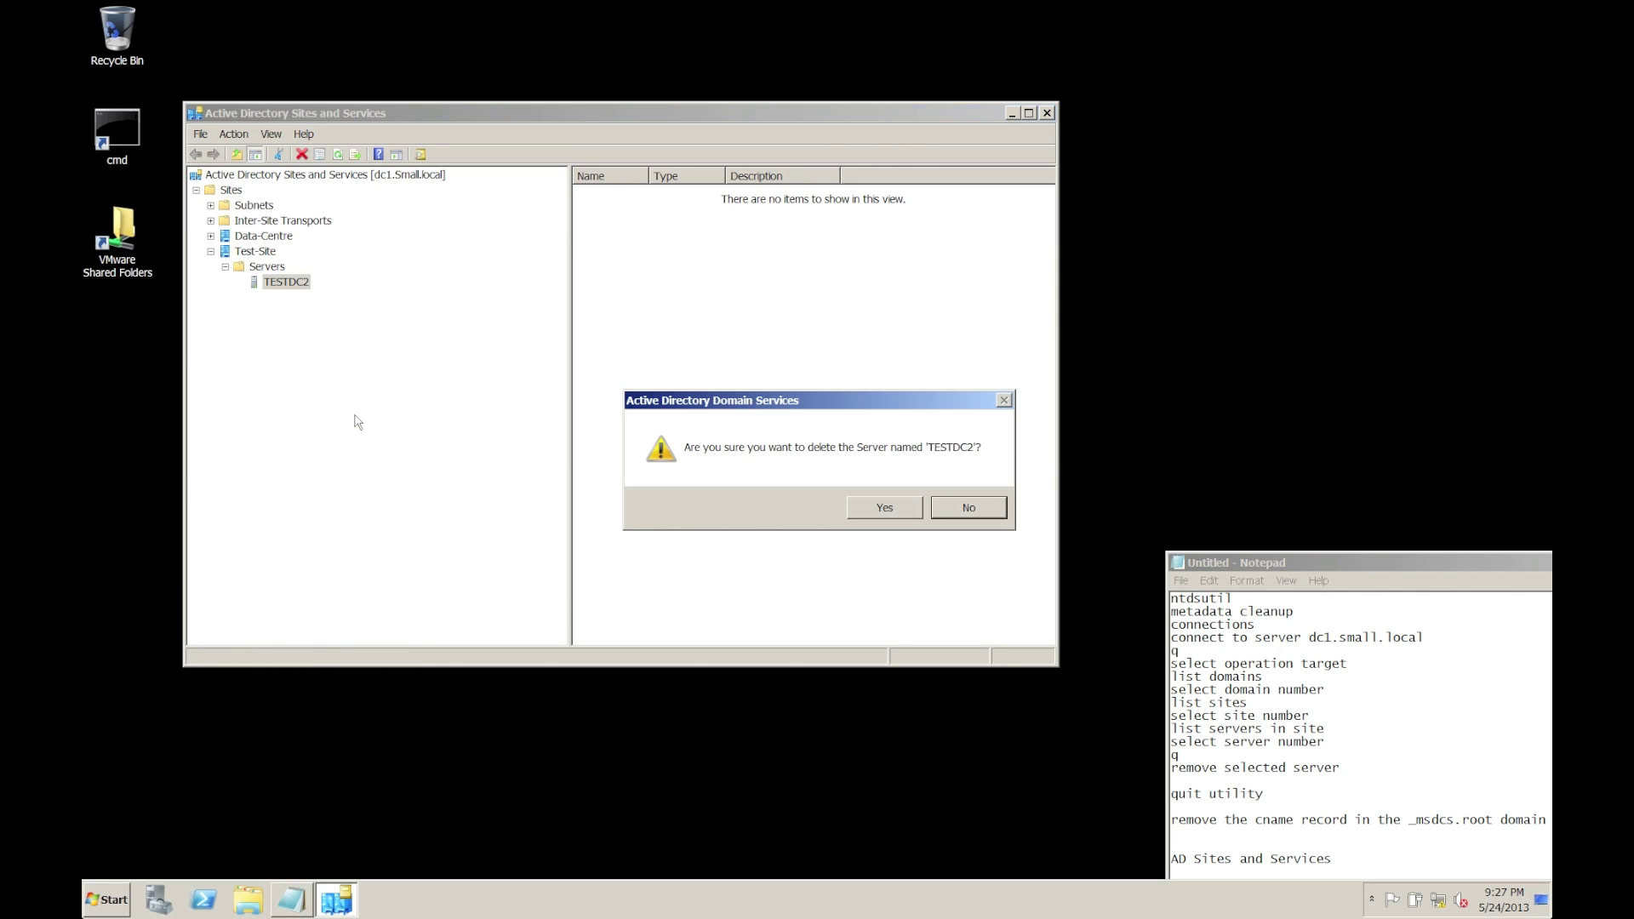
left_click(916, 510)
left_click(260, 251)
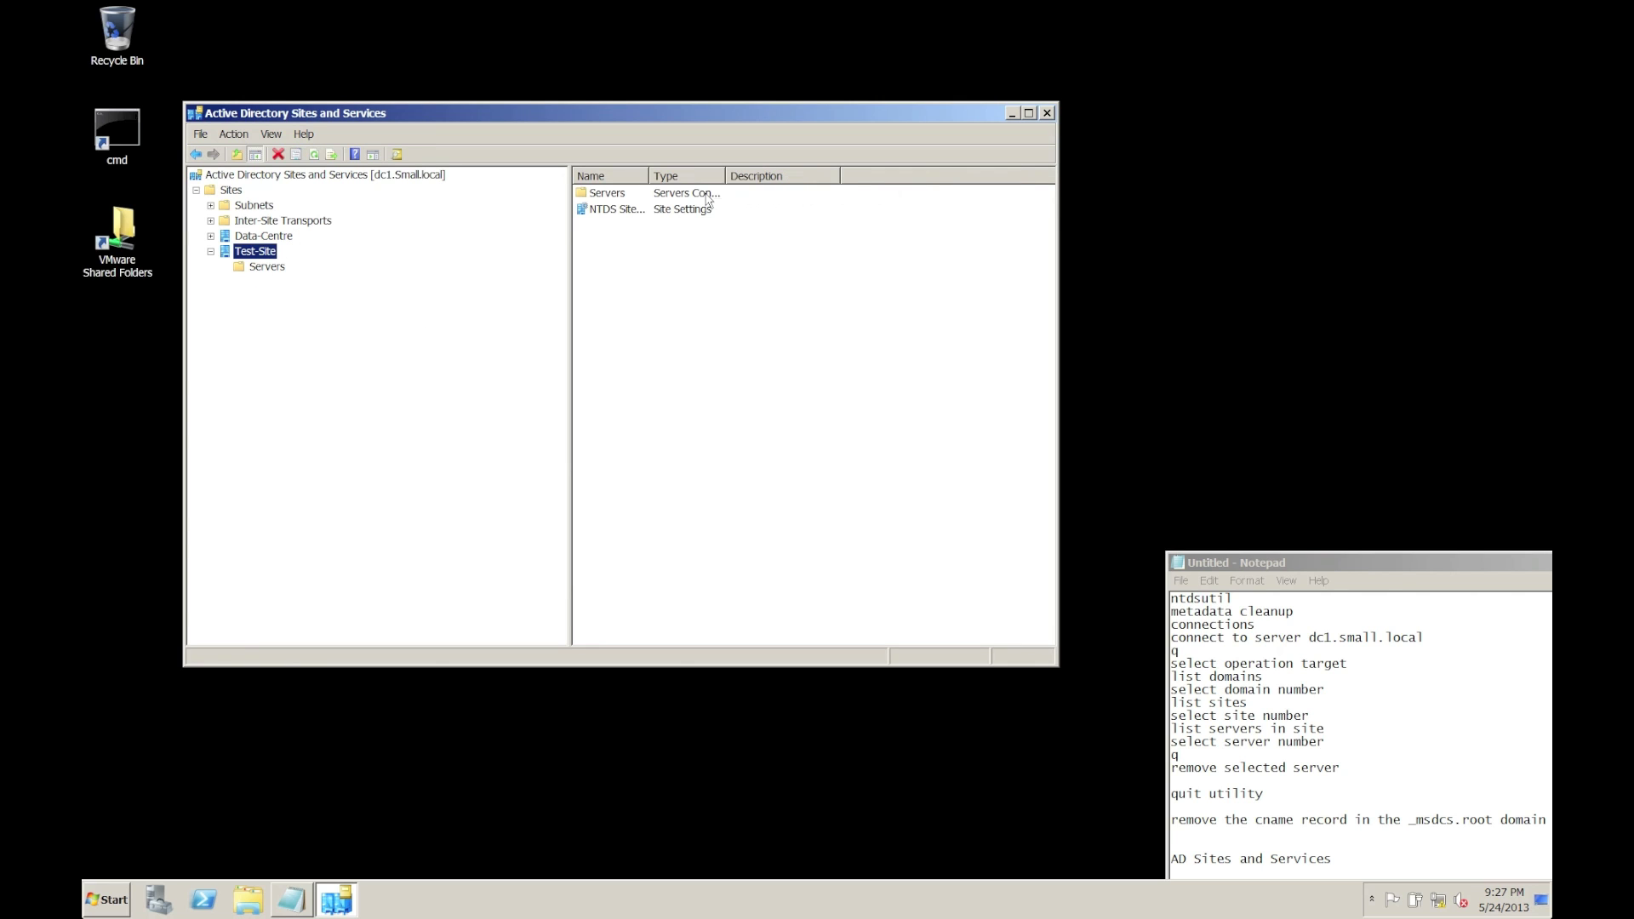
left_click(1047, 114)
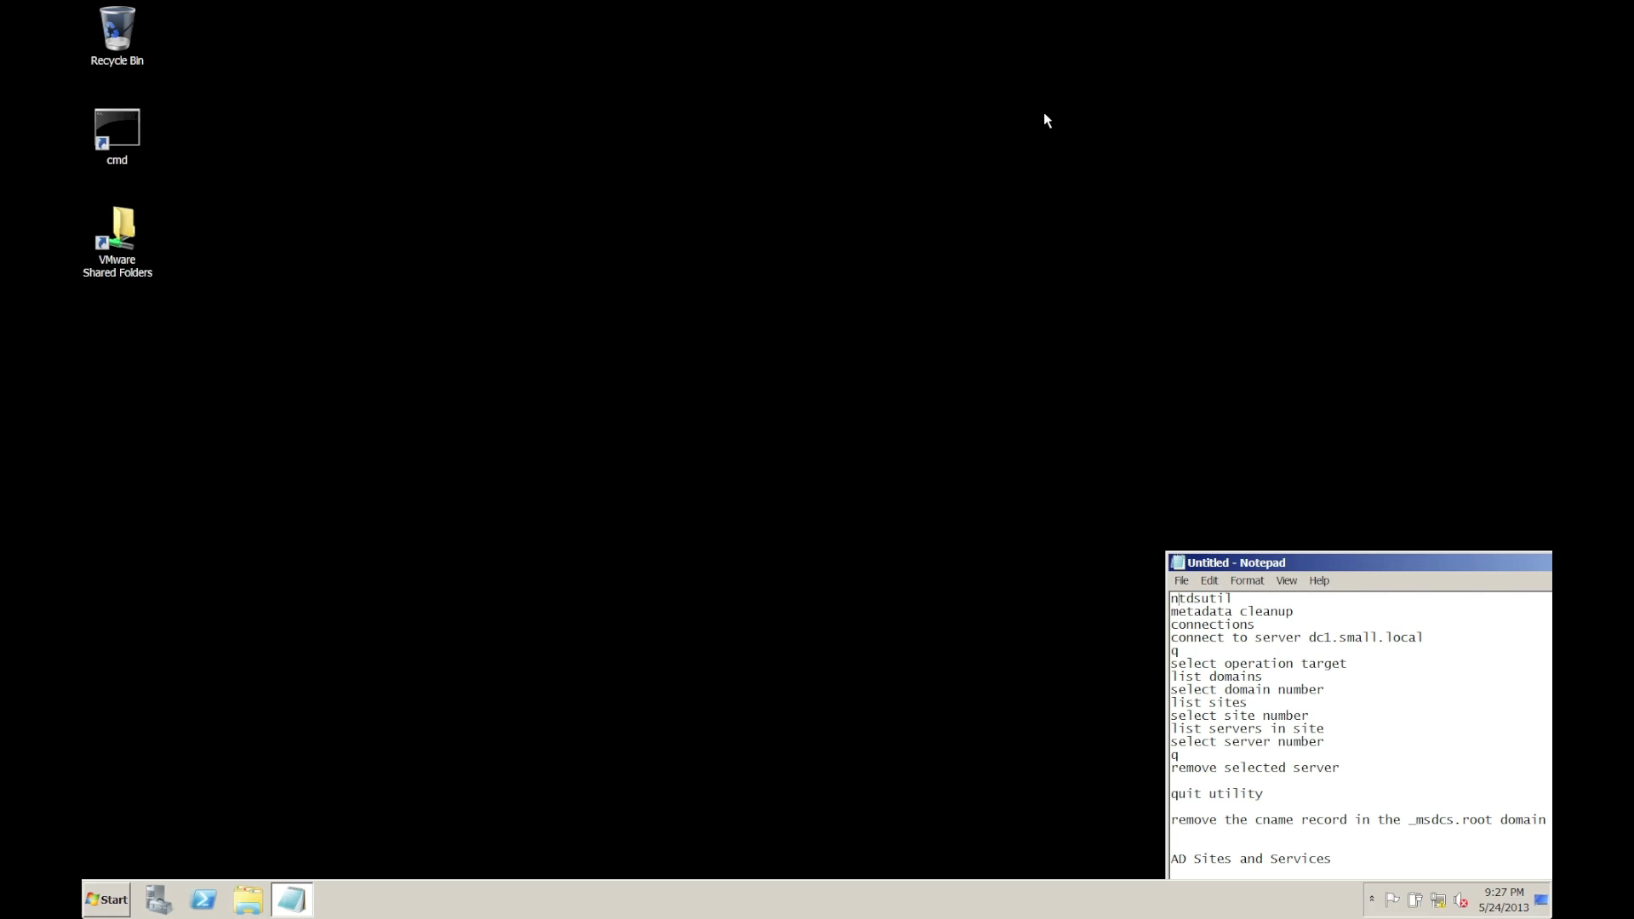
Open Active Directory Users and Computers and check the Domain Controllers container for TESTDC2
key("super")
type("device")
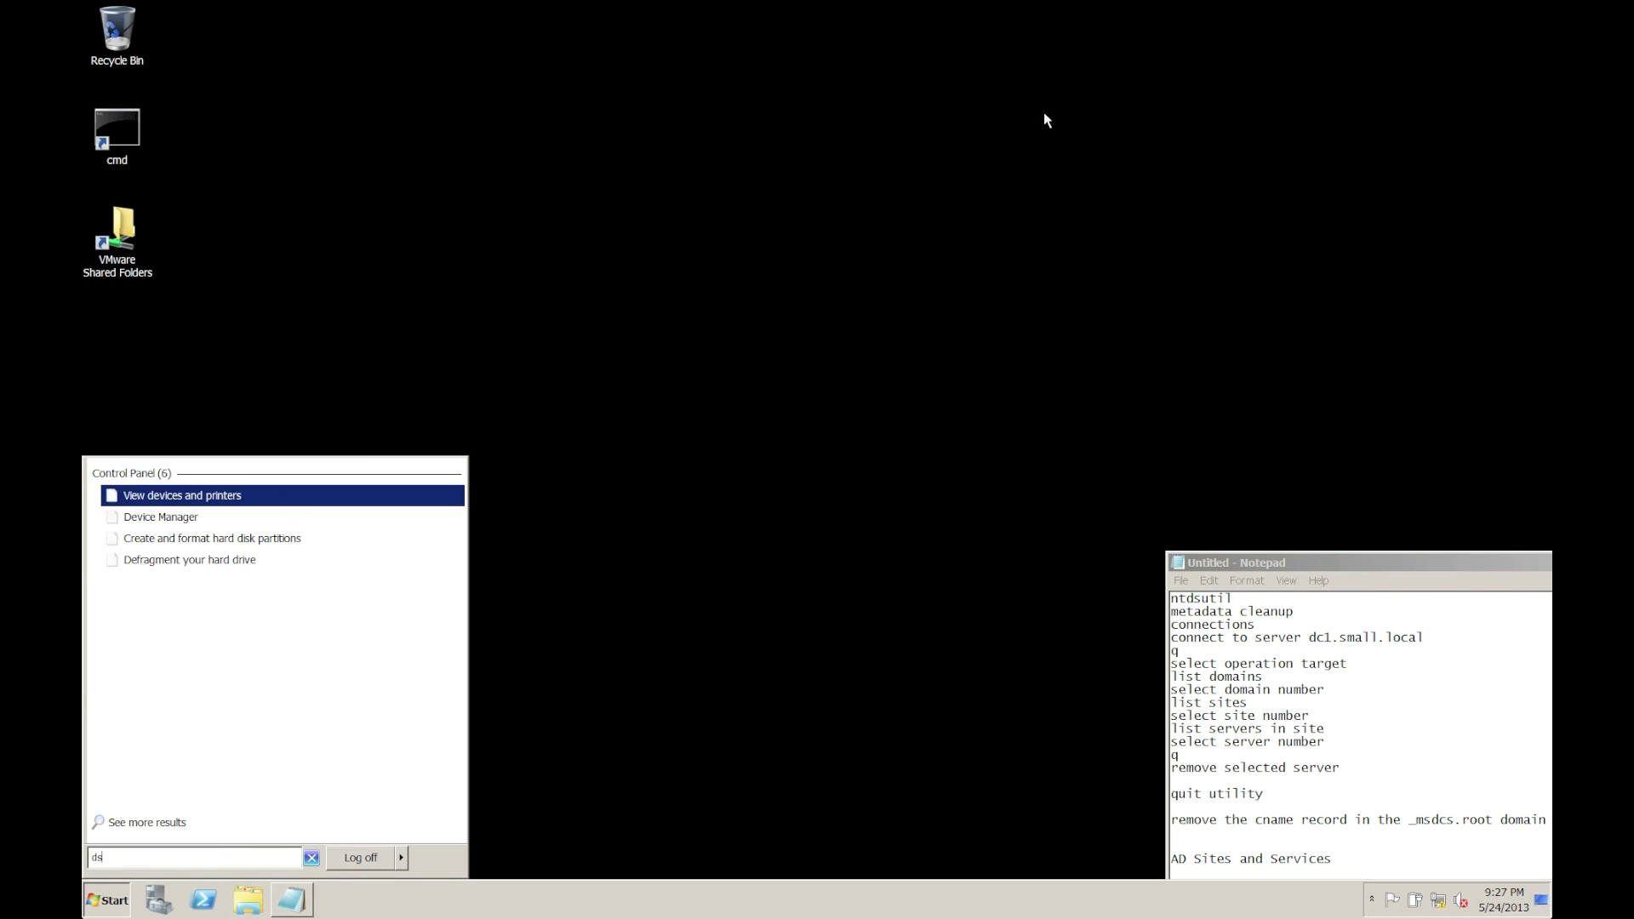
key("Return")
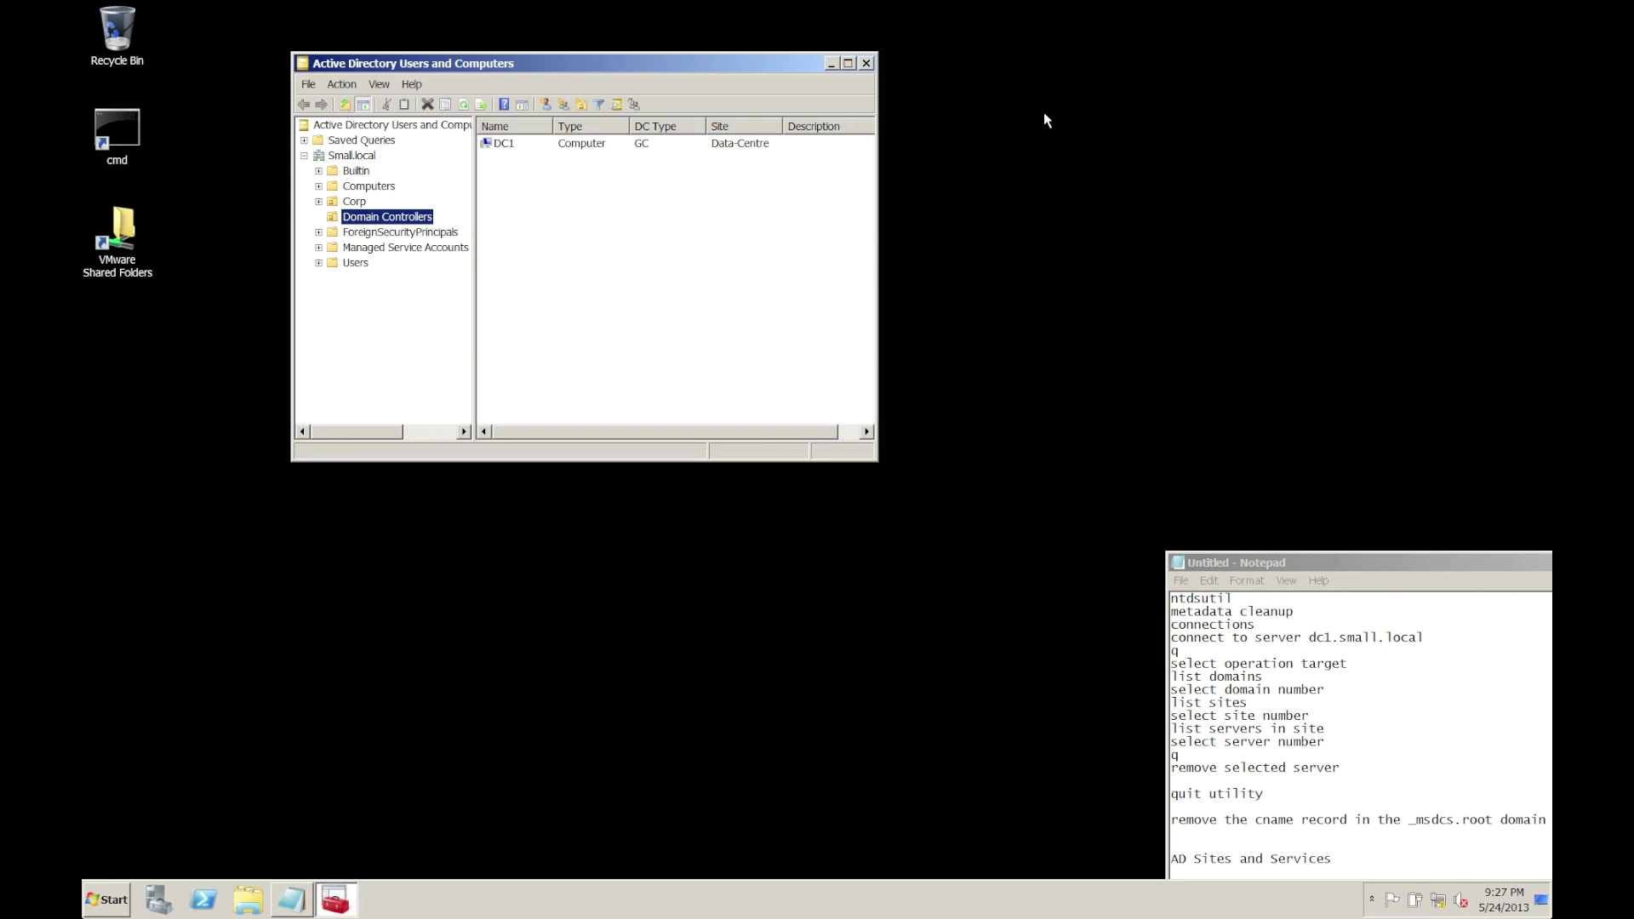
left_click(639, 289)
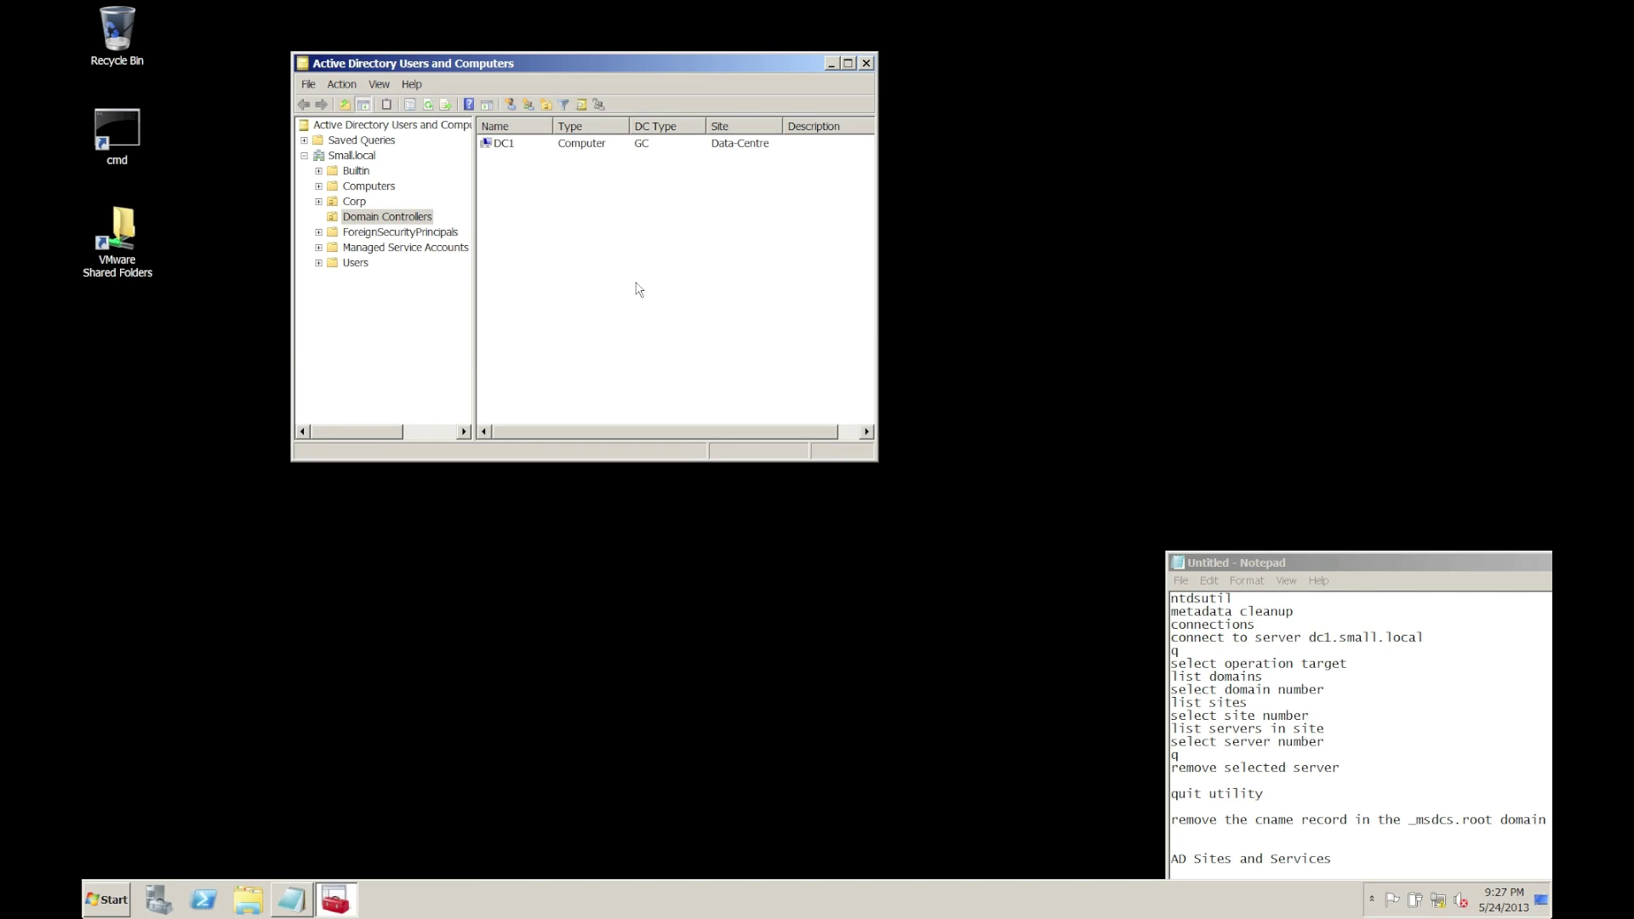